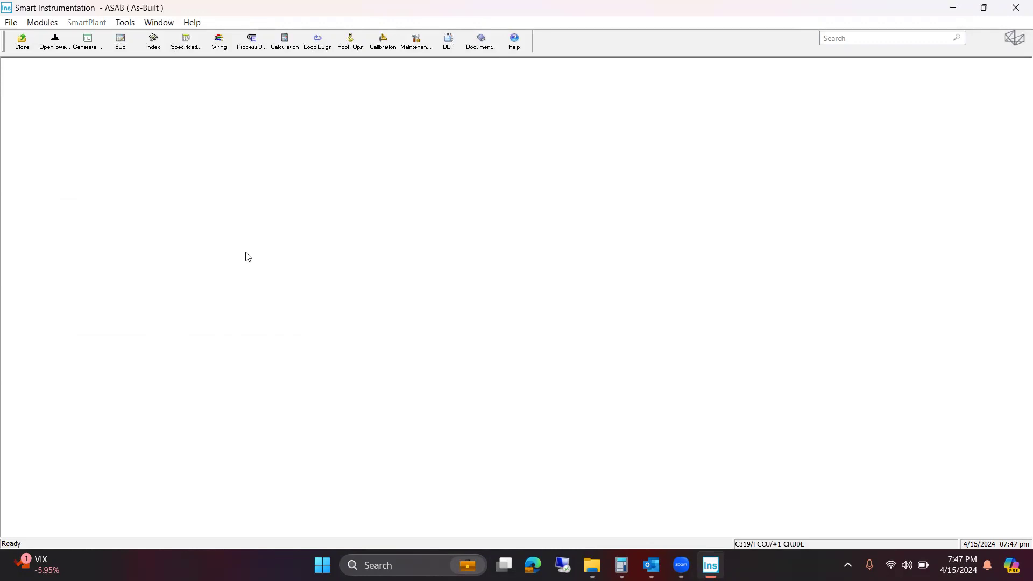
- Open the Domain Explorer and the EDE Manager module's explorer, dismissing the template inconsistency notice
{"action": "left_click", "coordinate": [125, 23]}
{"action": "left_click", "coordinate": [145, 37]}
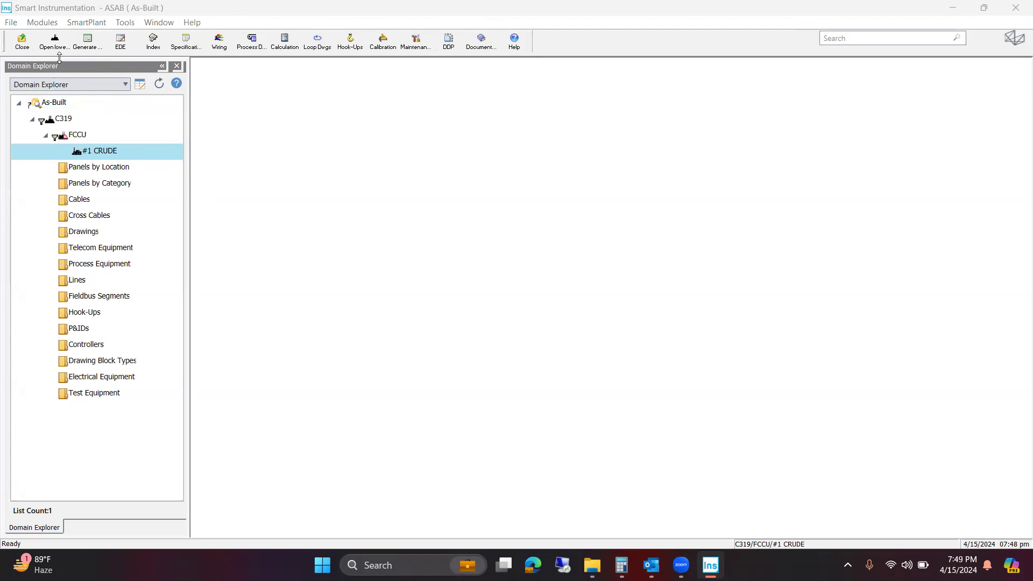
{"action": "left_click", "coordinate": [42, 23]}
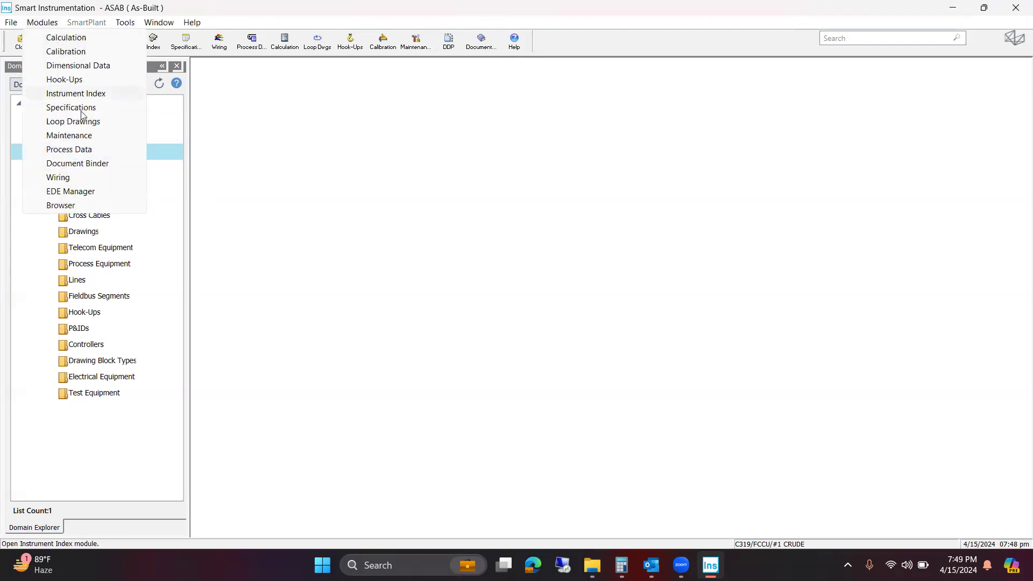
{"action": "left_click", "coordinate": [104, 195]}
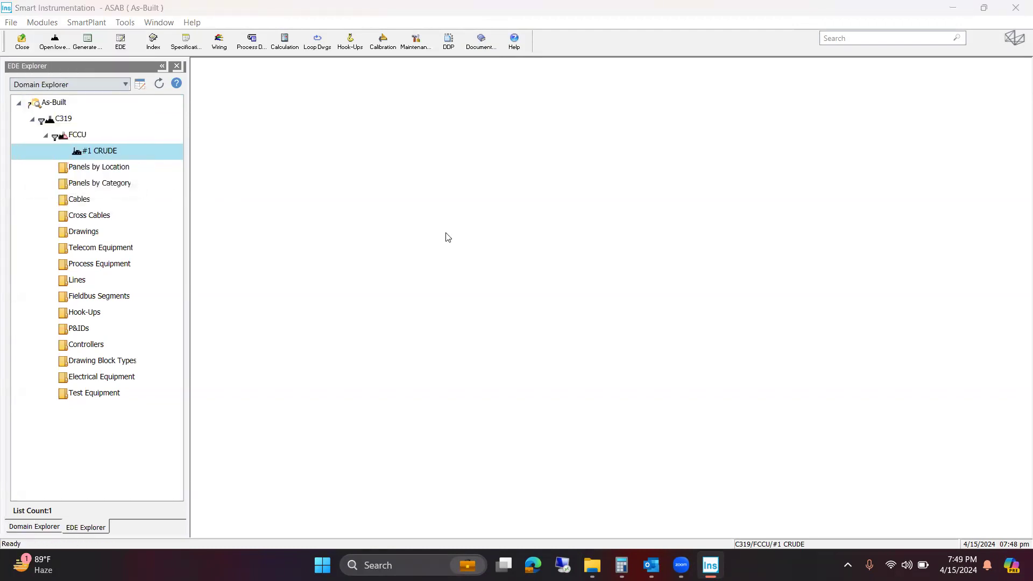
{"action": "left_click", "coordinate": [120, 528]}
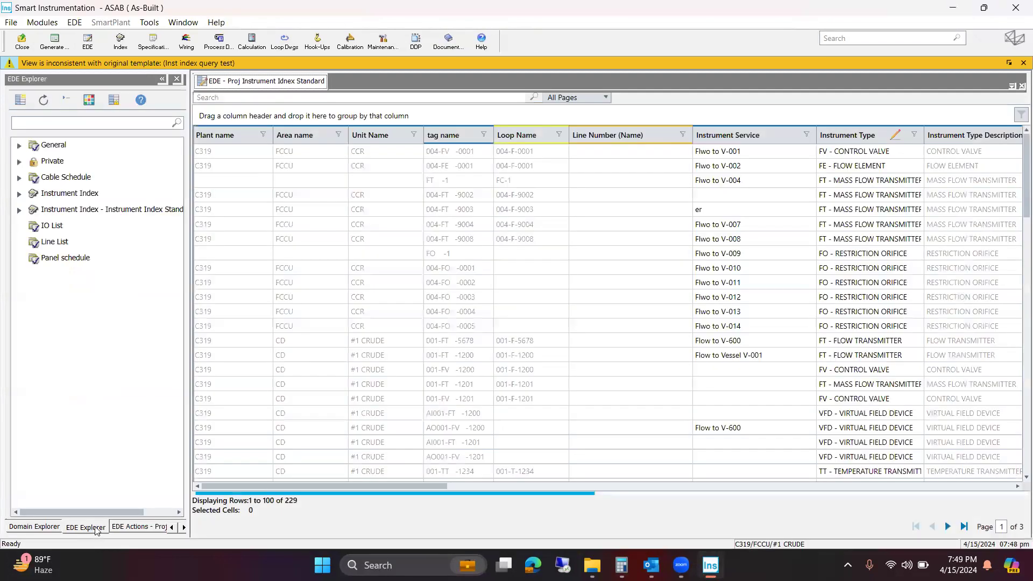
{"action": "left_click", "coordinate": [1024, 63]}
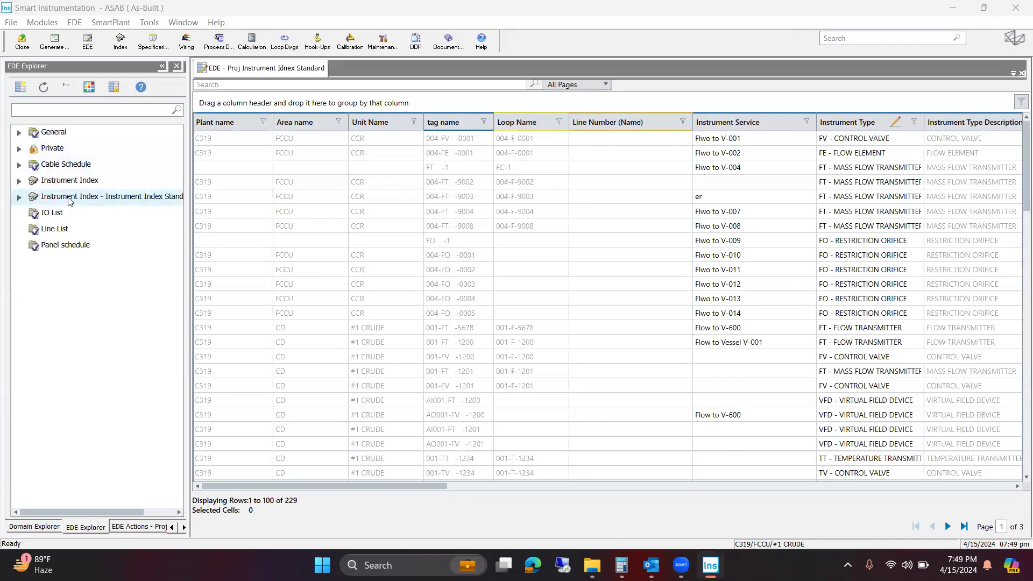
- Try to delete the Cable Schedule type from the EDE Explorer
{"action": "left_click", "coordinate": [19, 165]}
{"action": "right_click", "coordinate": [76, 164]}
{"action": "left_click", "coordinate": [104, 192]}
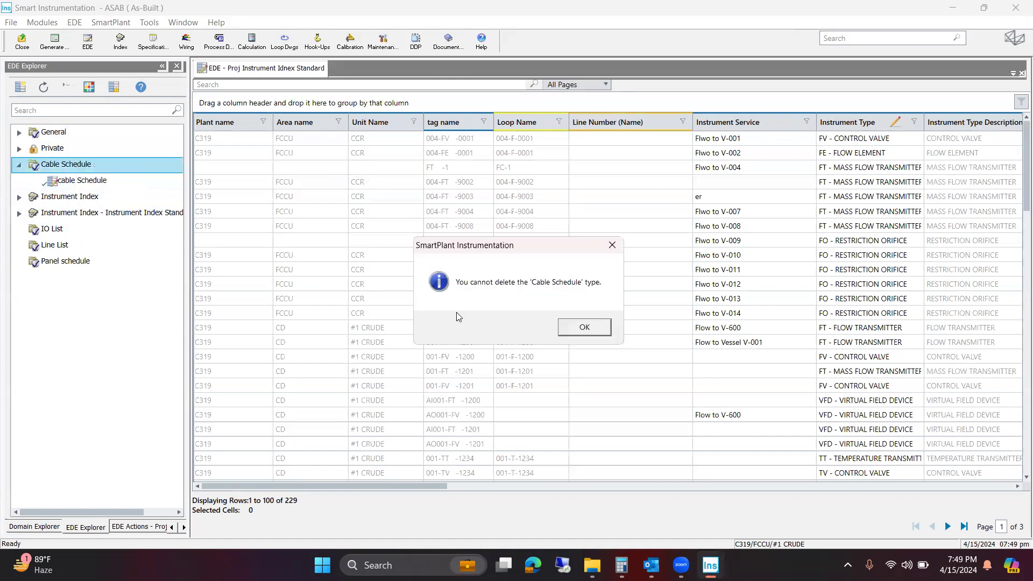
{"action": "left_click", "coordinate": [576, 325]}
- Delete the view inside the Cable Schedule type, followed by the Cable Schedule type itself
{"action": "right_click", "coordinate": [85, 185]}
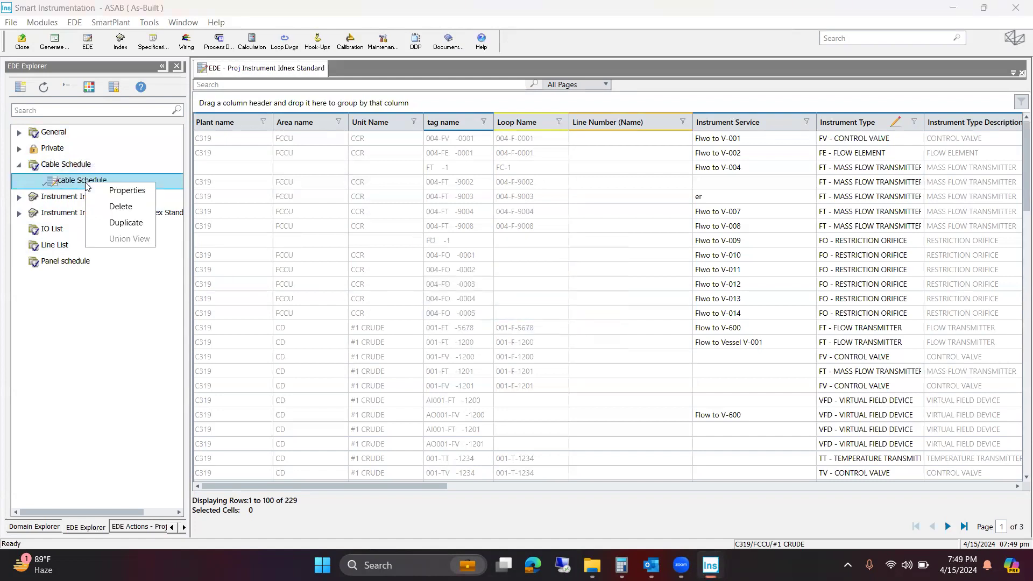
{"action": "left_click", "coordinate": [107, 214]}
{"action": "left_click", "coordinate": [555, 335]}
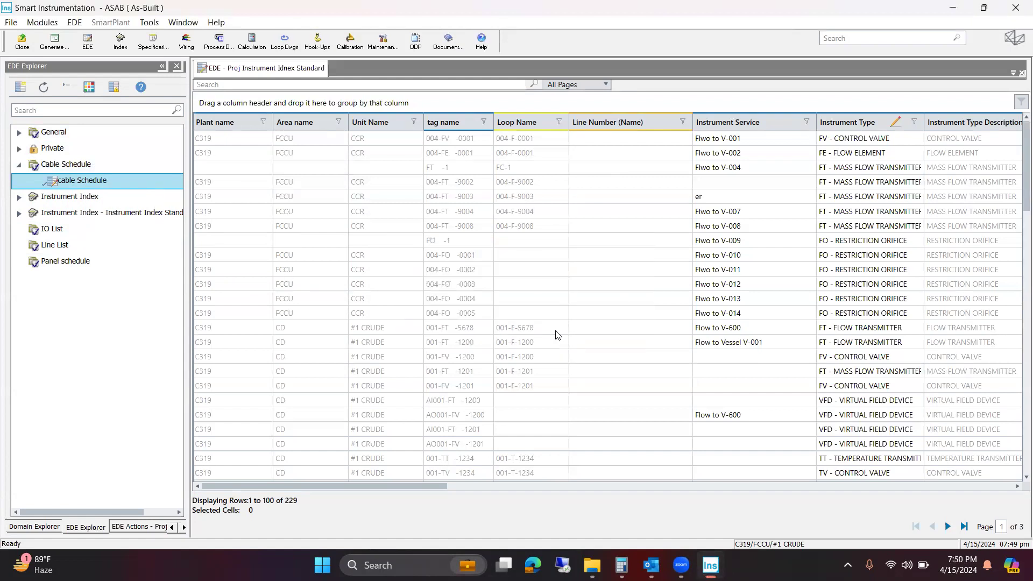
{"action": "right_click", "coordinate": [53, 164]}
{"action": "left_click", "coordinate": [79, 189]}
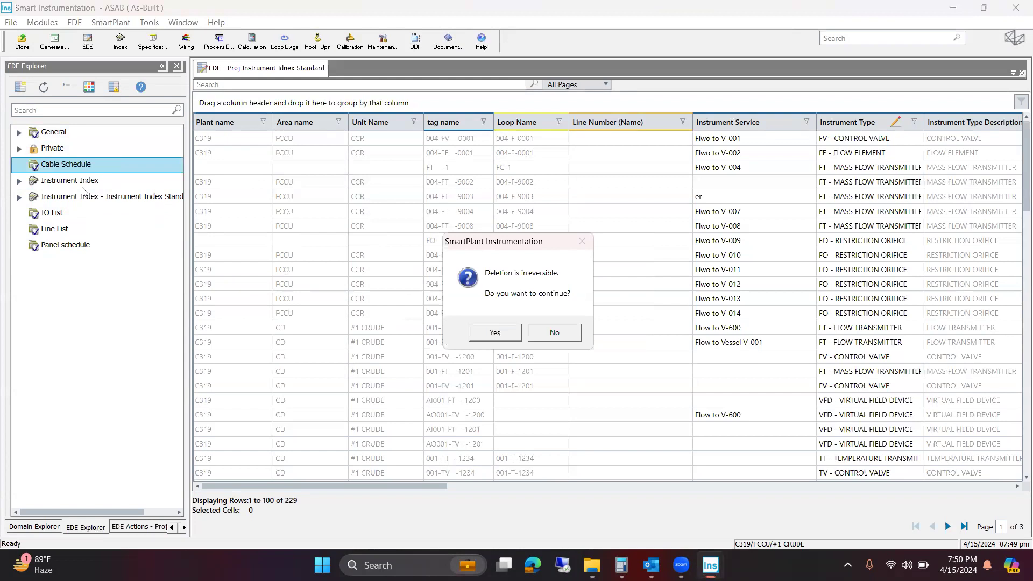
{"action": "left_click", "coordinate": [493, 332]}
- Close the open project instrument index view and create a new EDE type named Cable Schedule
{"action": "right_click", "coordinate": [275, 70]}
{"action": "left_click", "coordinate": [300, 96]}
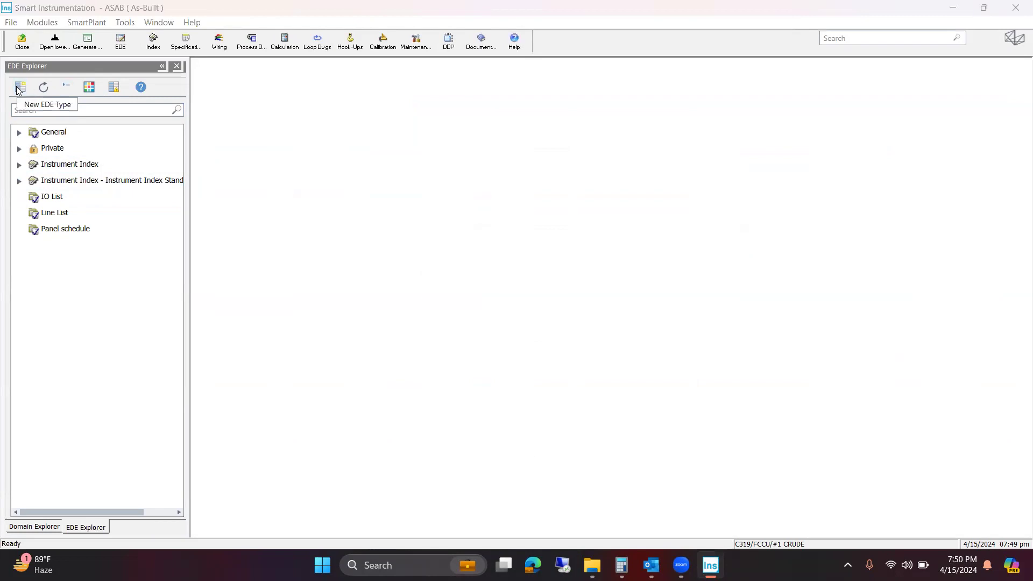
{"action": "left_click", "coordinate": [19, 89]}
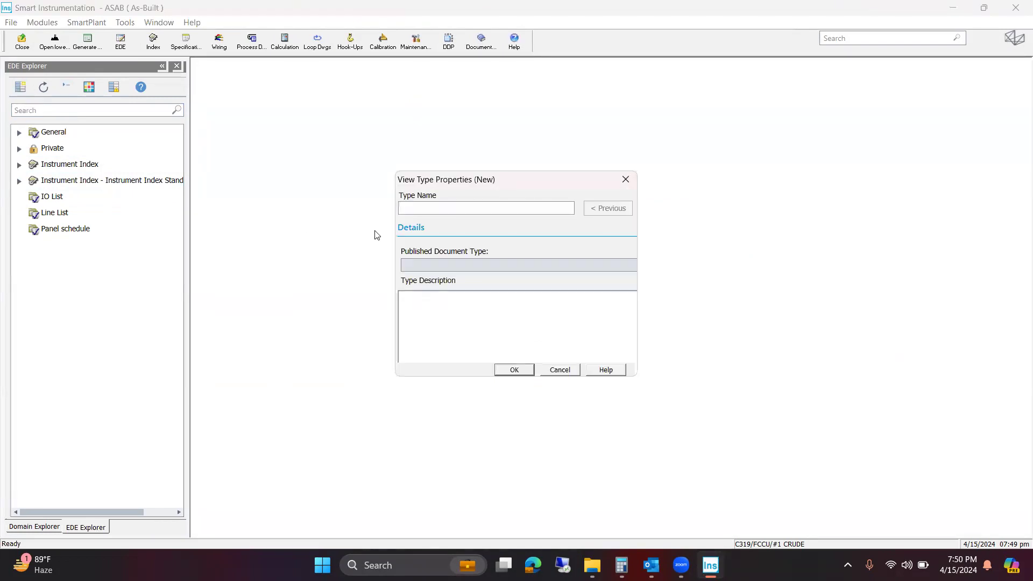
{"action": "type", "text": "Cable Schedule"}
{"action": "left_click_drag", "start_coordinate": [464, 207], "coordinate": [347, 229]}
{"action": "left_click", "coordinate": [515, 370]}
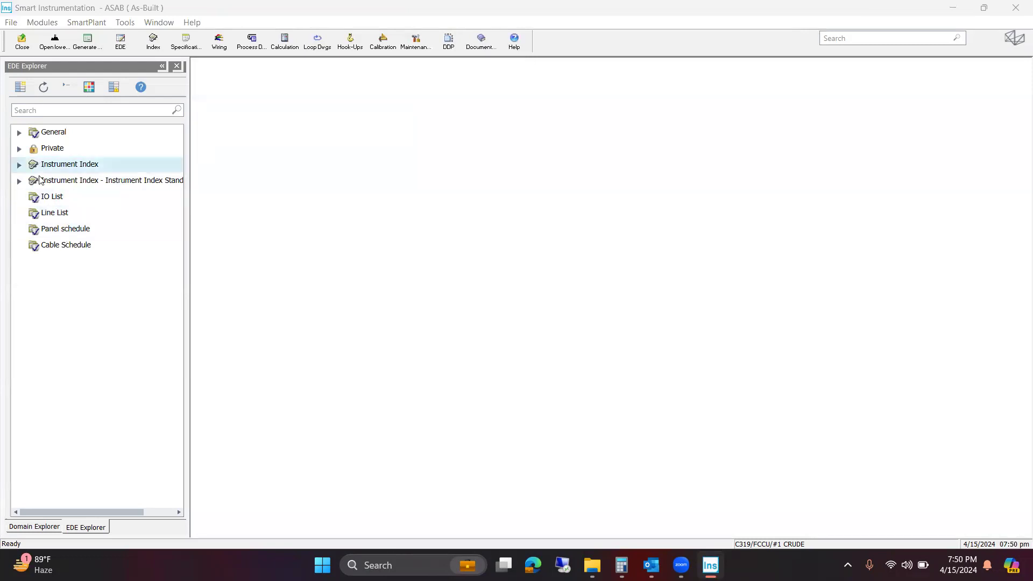
{"action": "left_click", "coordinate": [65, 246]}
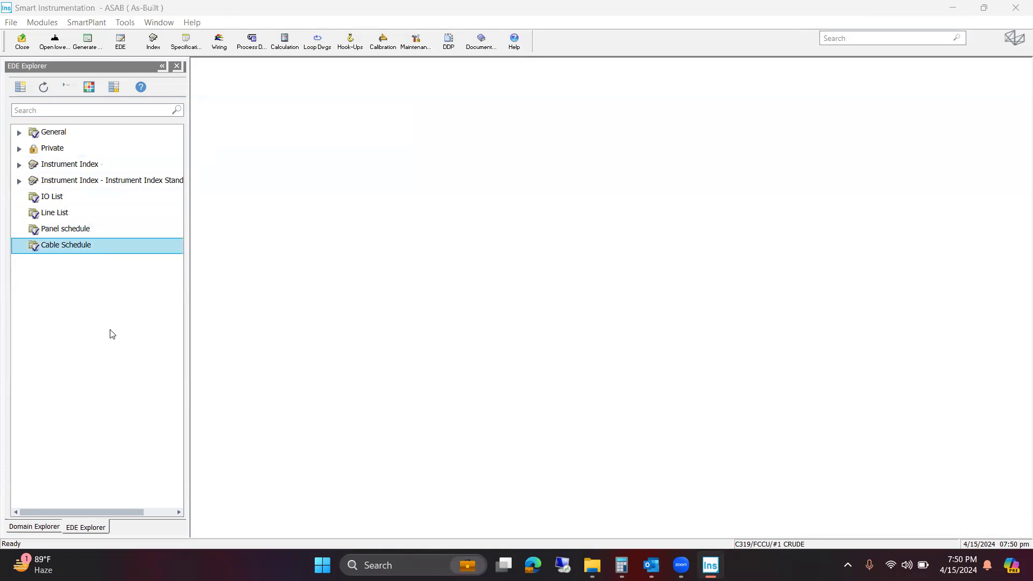
{"action": "left_click", "coordinate": [905, 565]}
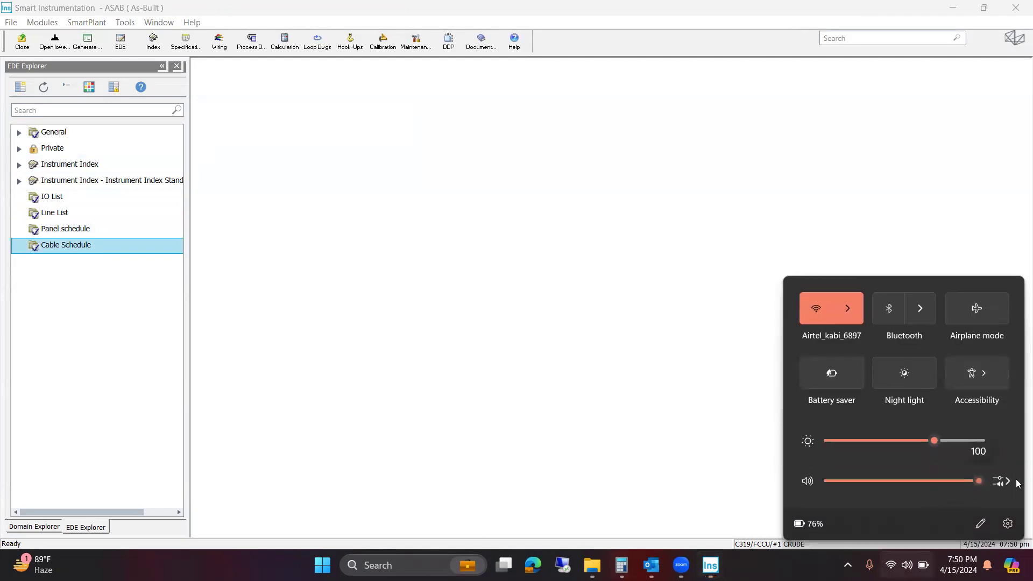
{"action": "left_click", "coordinate": [560, 442]}
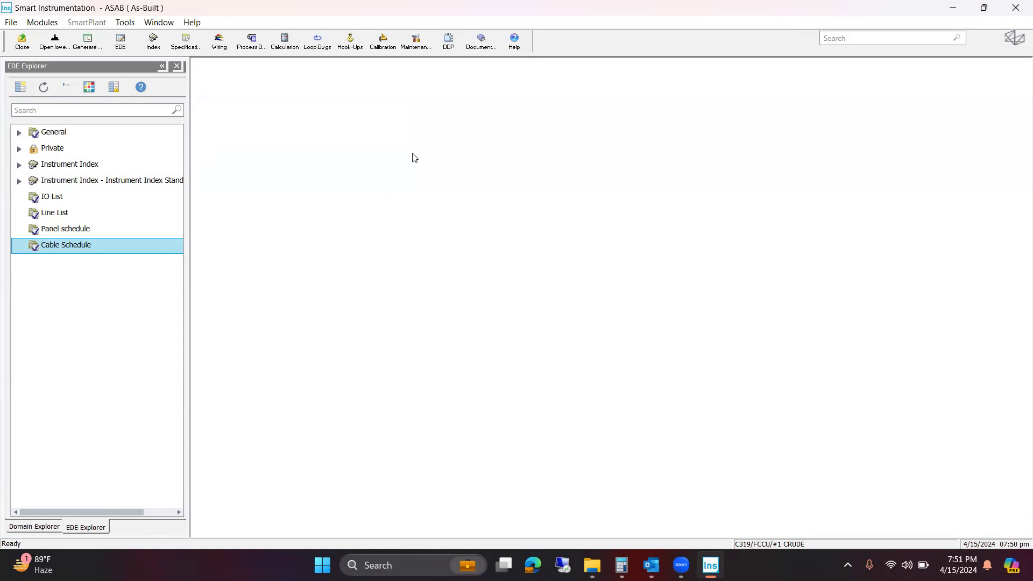
- Open the Reference Explorer, widened for readability, and expand the Query Builder folder under Queries
{"action": "left_click", "coordinate": [123, 22]}
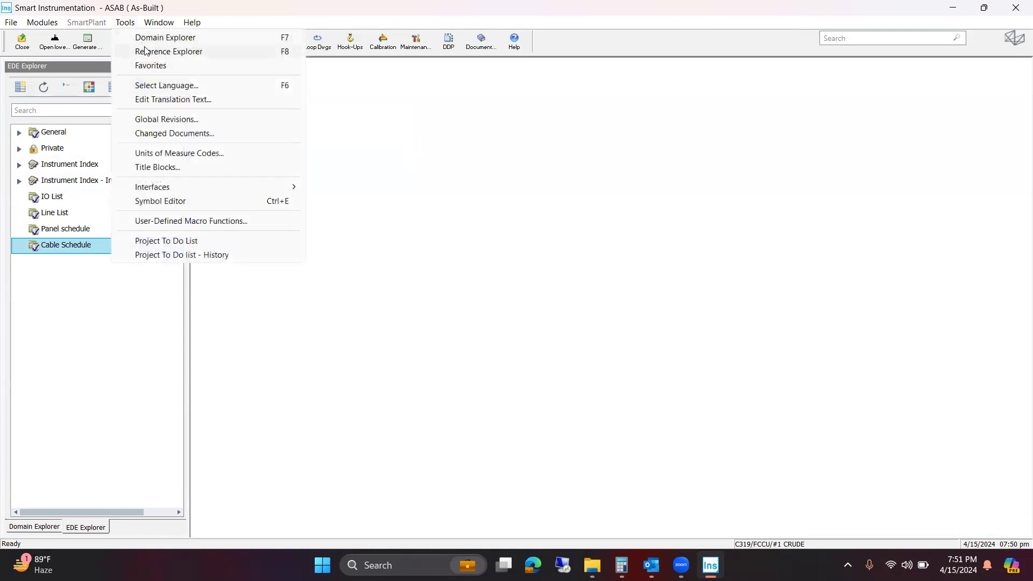
{"action": "left_click", "coordinate": [145, 51]}
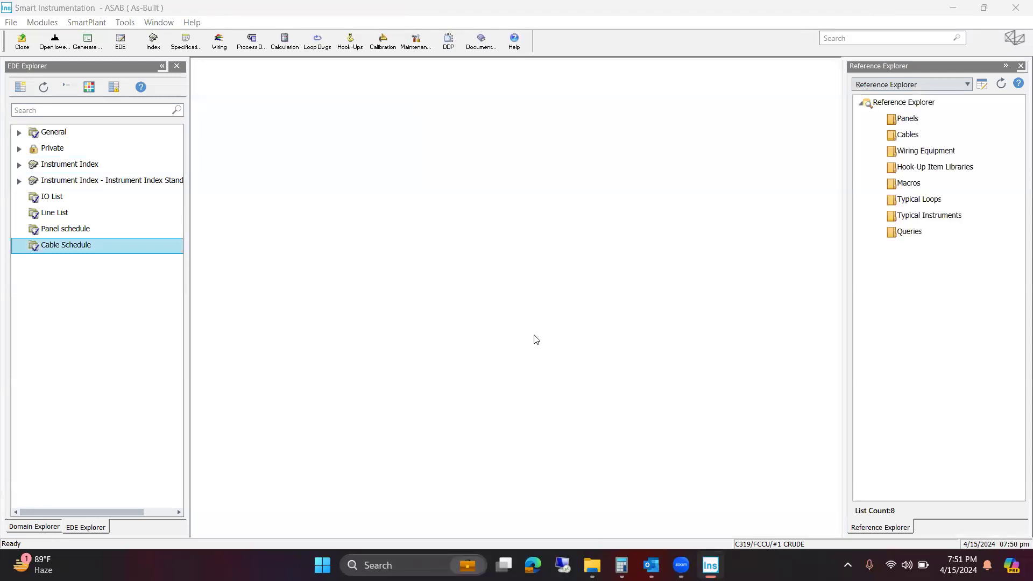
{"action": "double_click", "coordinate": [913, 232]}
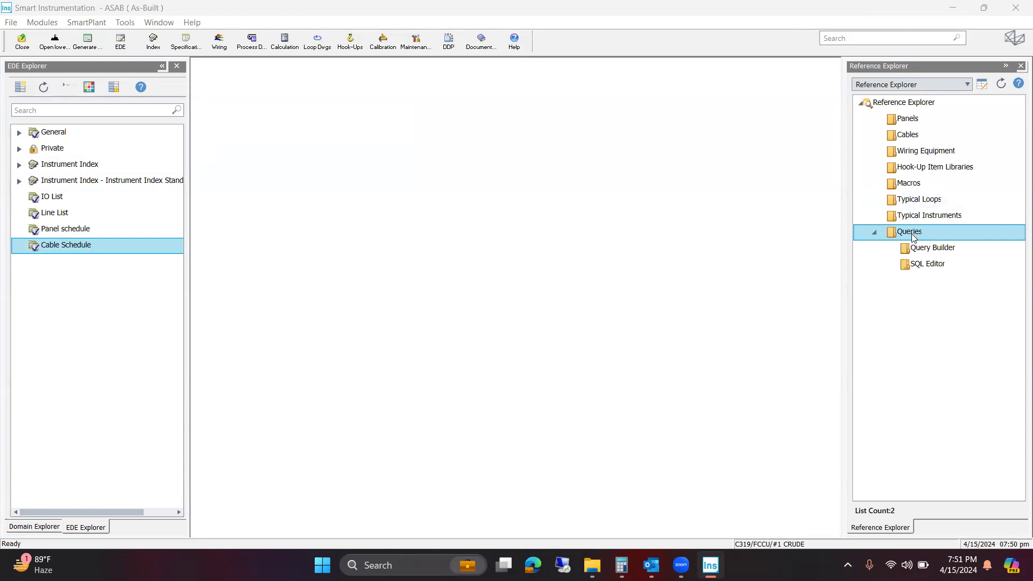
{"action": "left_click", "coordinate": [919, 253]}
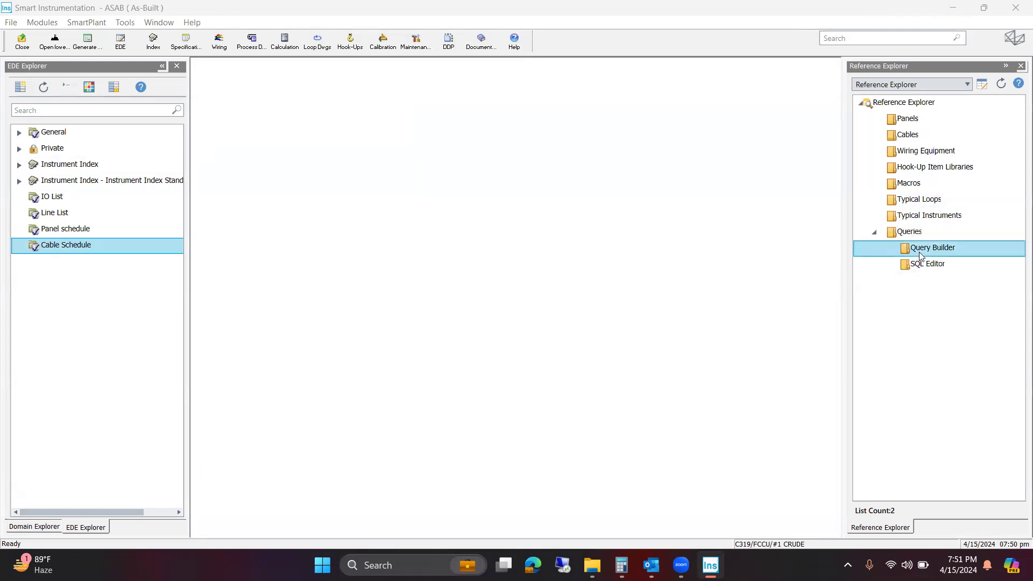
{"action": "double_click", "coordinate": [920, 253]}
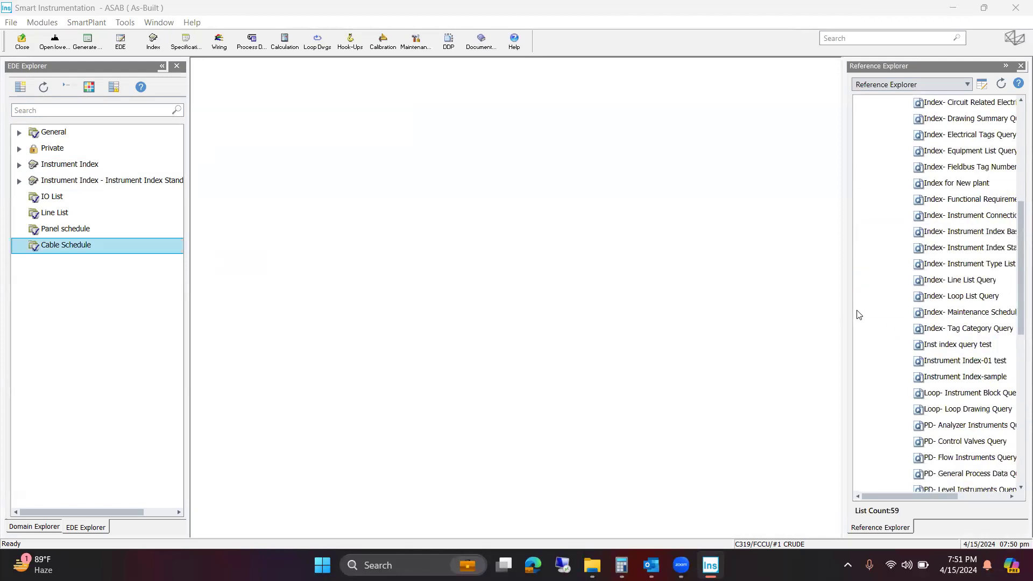
{"action": "scroll", "coordinate": [858, 316], "scroll_direction": "up", "scroll_amount": 5}
{"action": "left_click_drag", "start_coordinate": [845, 285], "coordinate": [688, 280]}
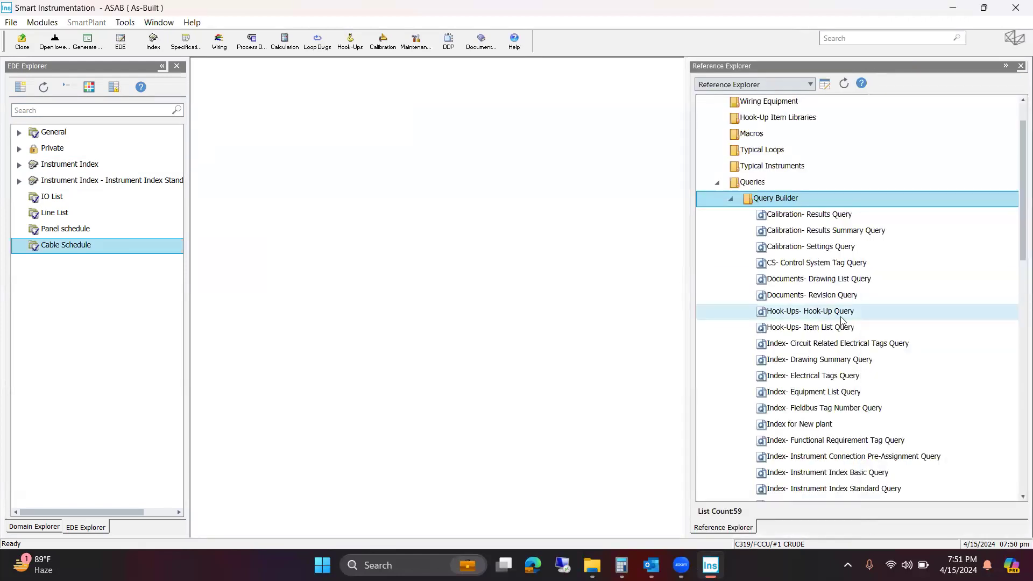
- Look through the existing queries in the Query Builder folder, from the calibration queries to the wiring queries
{"action": "scroll", "coordinate": [860, 326], "scroll_direction": "down", "scroll_amount": 1}
{"action": "scroll", "coordinate": [873, 345], "scroll_direction": "up", "scroll_amount": 2}
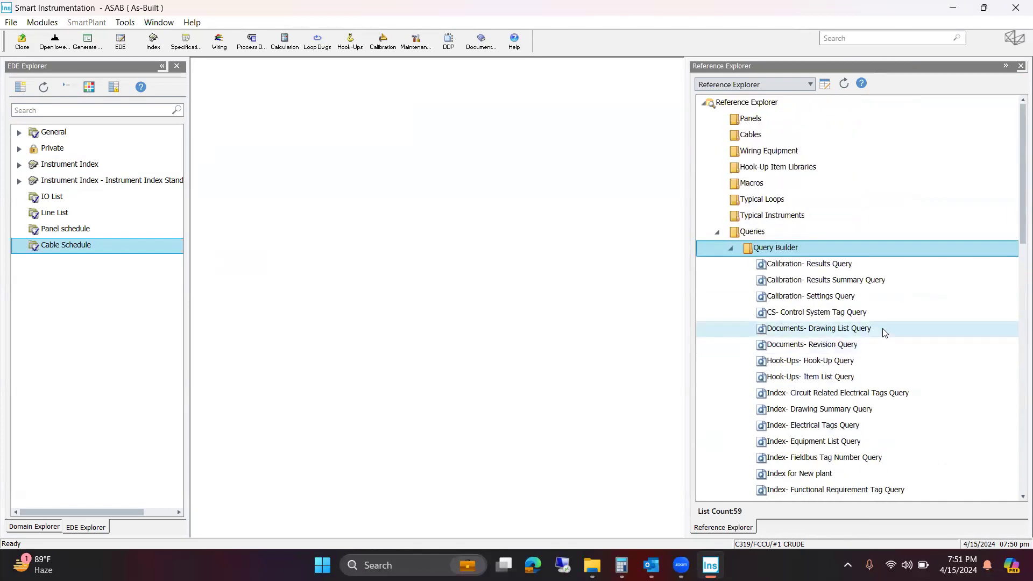
{"action": "scroll", "coordinate": [882, 324], "scroll_direction": "down", "scroll_amount": 5}
{"action": "scroll", "coordinate": [882, 323], "scroll_direction": "down", "scroll_amount": 7}
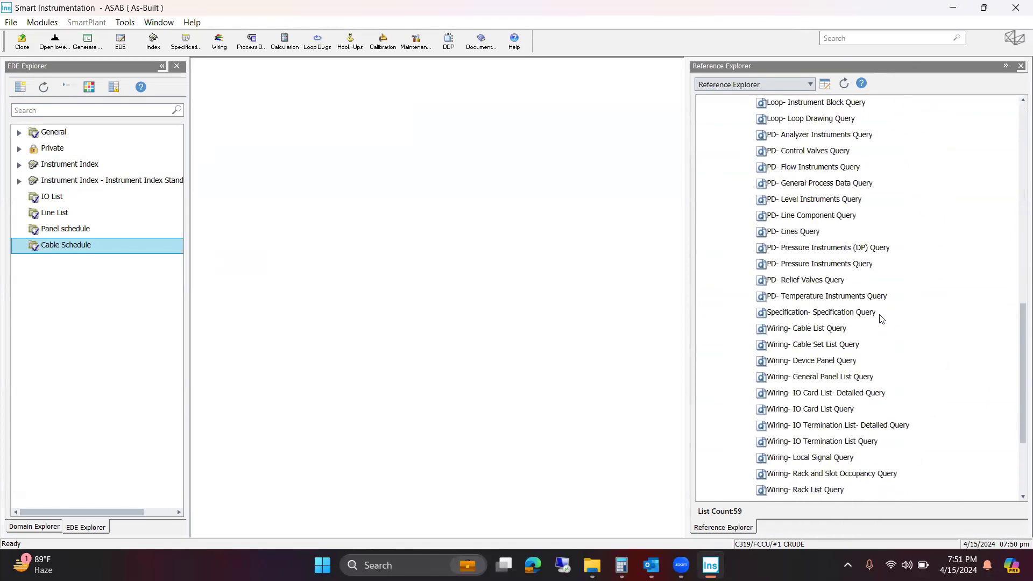
{"action": "scroll", "coordinate": [881, 307], "scroll_direction": "down", "scroll_amount": 3}
{"action": "scroll", "coordinate": [863, 326], "scroll_direction": "up", "scroll_amount": 10}
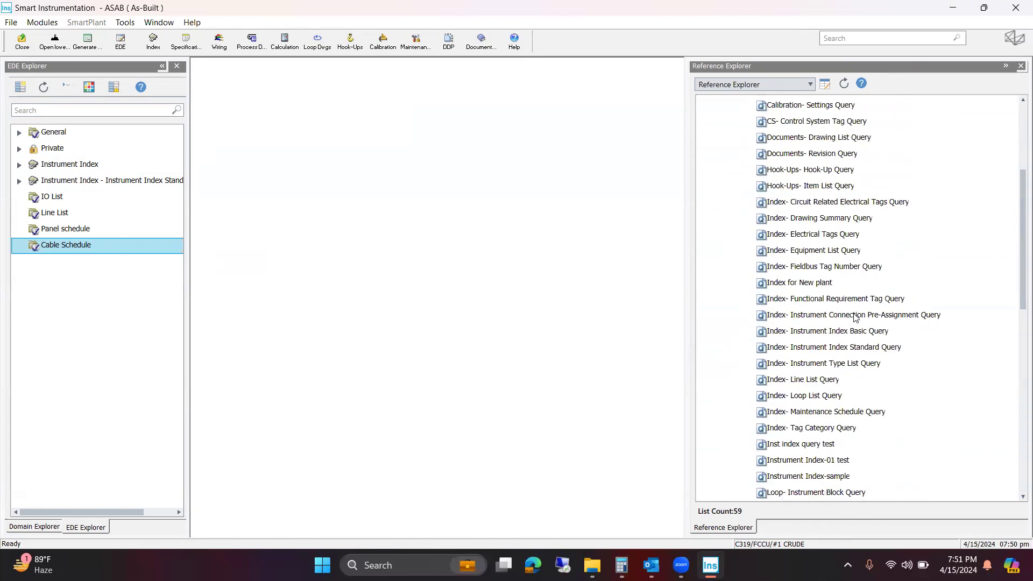
{"action": "scroll", "coordinate": [856, 317], "scroll_direction": "up", "scroll_amount": 5}
{"action": "scroll", "coordinate": [839, 322], "scroll_direction": "down", "scroll_amount": 7}
{"action": "scroll", "coordinate": [837, 325], "scroll_direction": "down", "scroll_amount": 8}
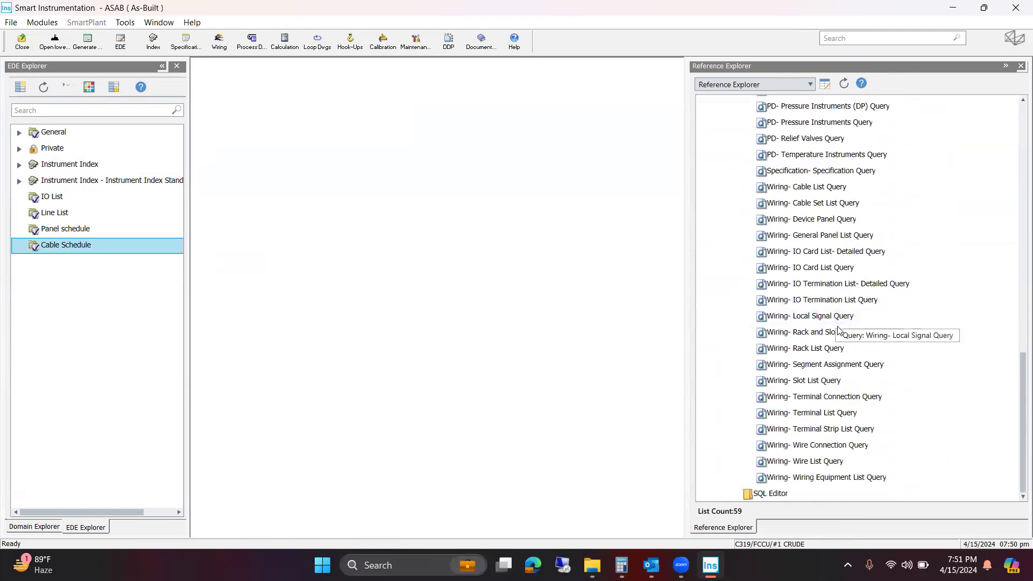
{"action": "scroll", "coordinate": [838, 330], "scroll_direction": "up", "scroll_amount": 11}
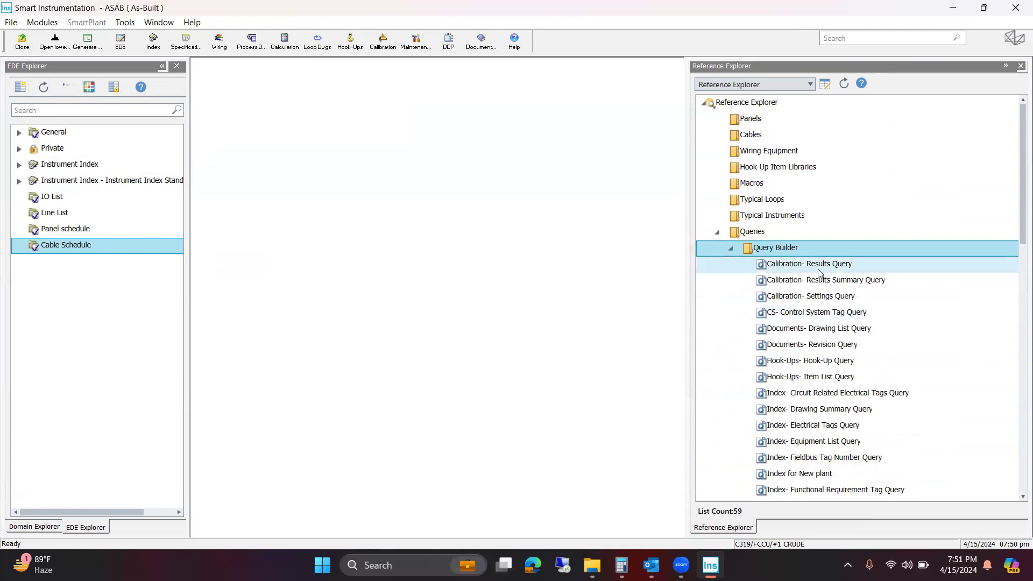
- Create a new query named "index for inst" in the Query Builder folder
{"action": "right_click", "coordinate": [771, 248]}
{"action": "mouse_move", "coordinate": [827, 257]}
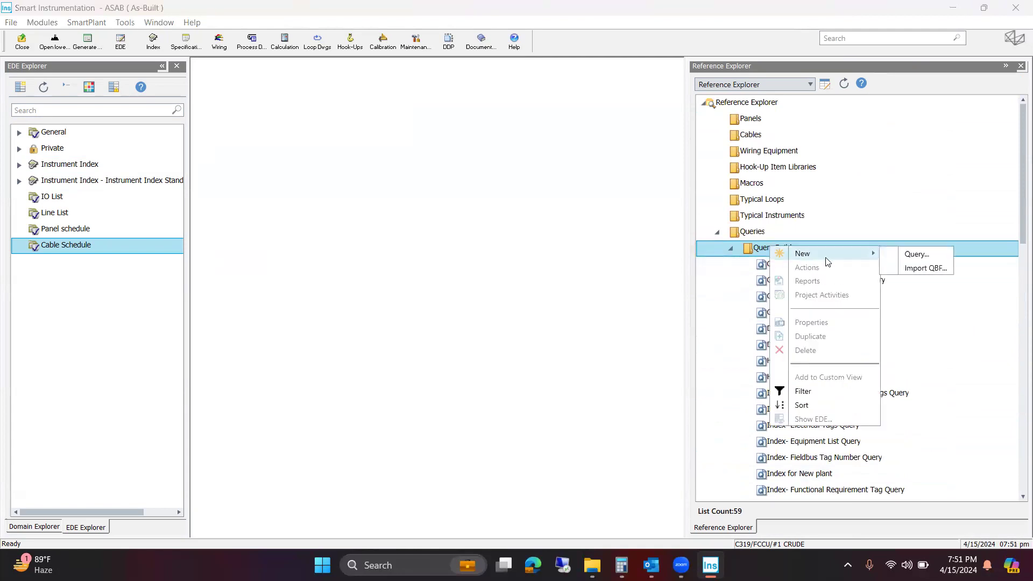
{"action": "left_click", "coordinate": [918, 254]}
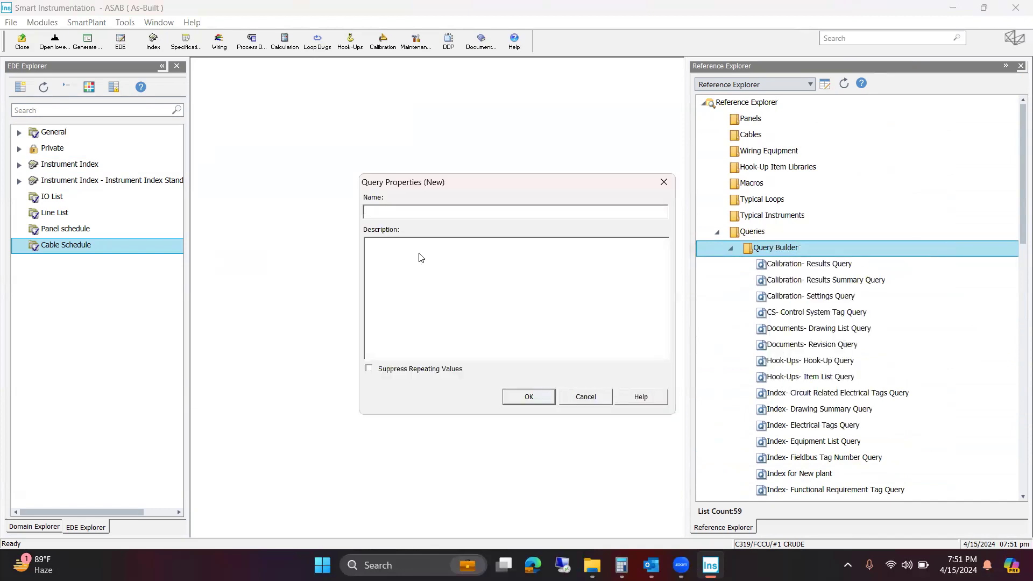
{"action": "type", "text": "index for inst"}
{"action": "left_click", "coordinate": [516, 401]}
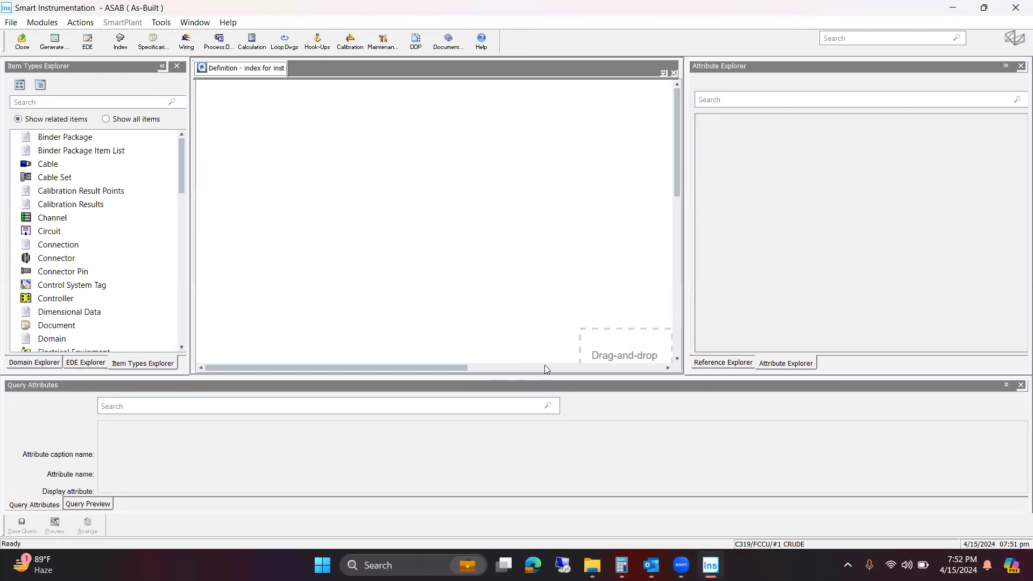
- Place the Instrument item type on the query definition canvas and the Loop item type below and to the right of it
{"action": "left_click_drag", "start_coordinate": [393, 367], "coordinate": [448, 368]}
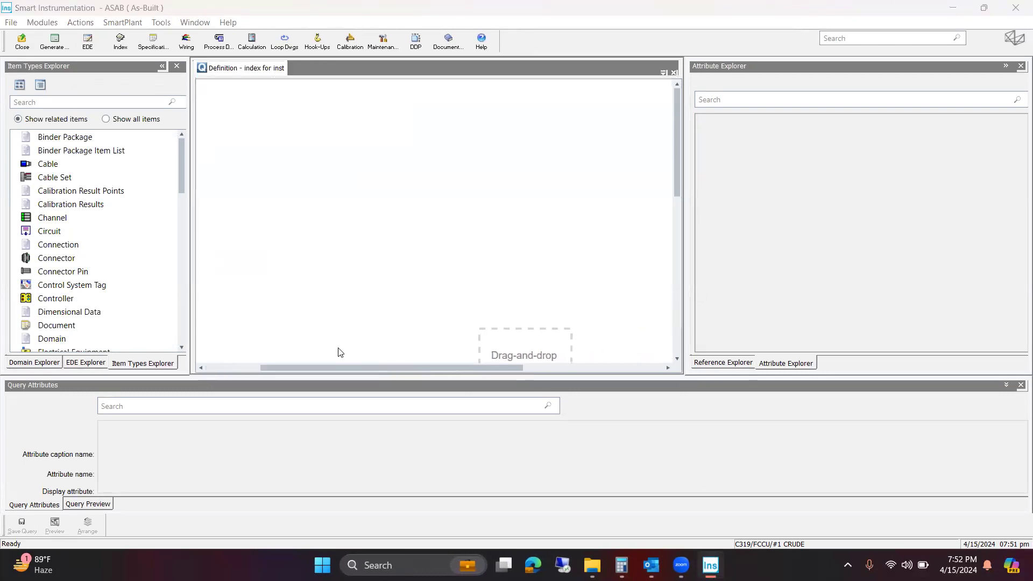
{"action": "scroll", "coordinate": [99, 230], "scroll_direction": "down", "scroll_amount": 9}
{"action": "scroll", "coordinate": [102, 249], "scroll_direction": "down", "scroll_amount": 6}
{"action": "scroll", "coordinate": [105, 258], "scroll_direction": "up", "scroll_amount": 12}
{"action": "left_click", "coordinate": [719, 68]}
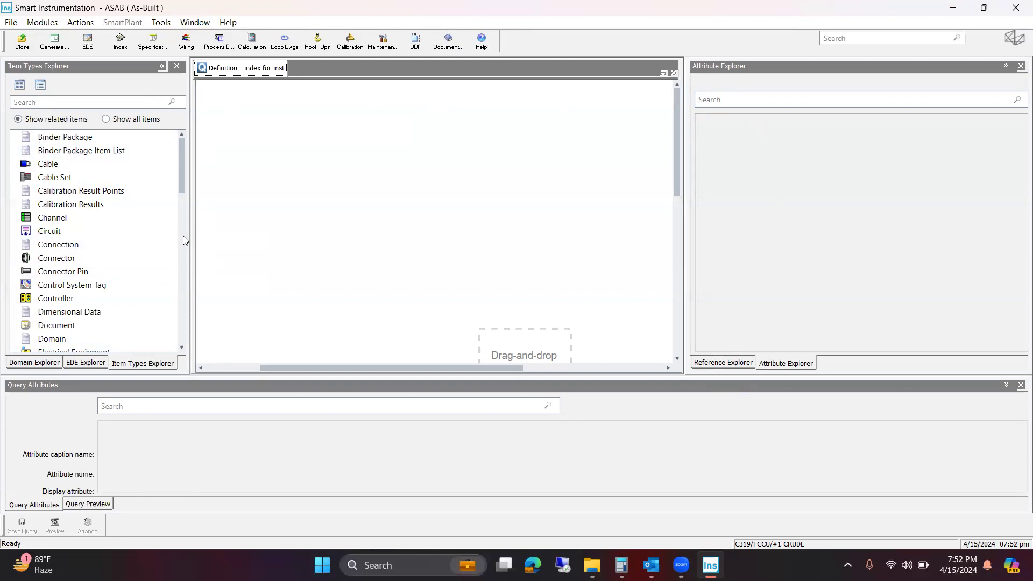
{"action": "scroll", "coordinate": [135, 256], "scroll_direction": "down", "scroll_amount": 3}
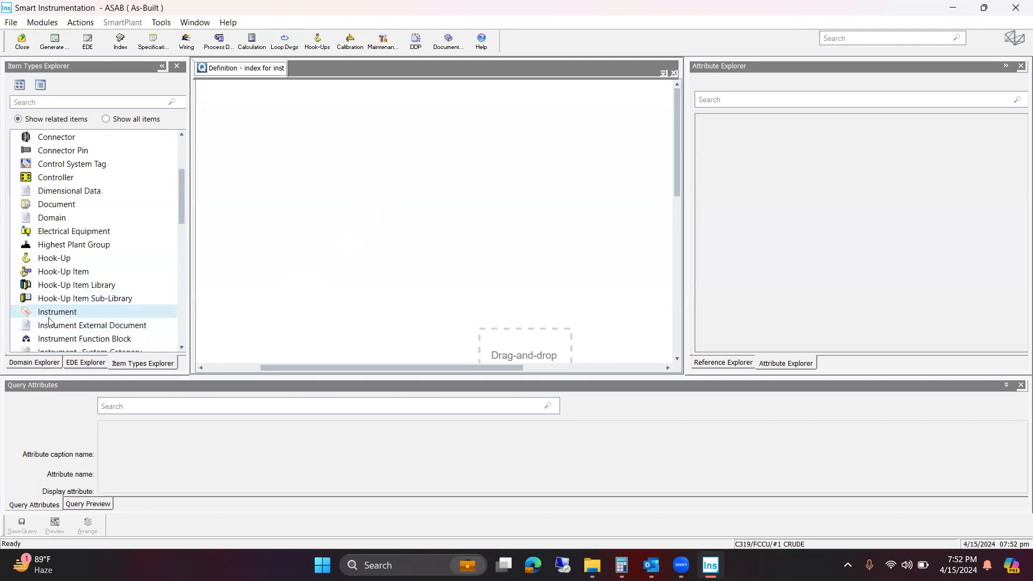
{"action": "left_click_drag", "start_coordinate": [52, 317], "coordinate": [391, 189]}
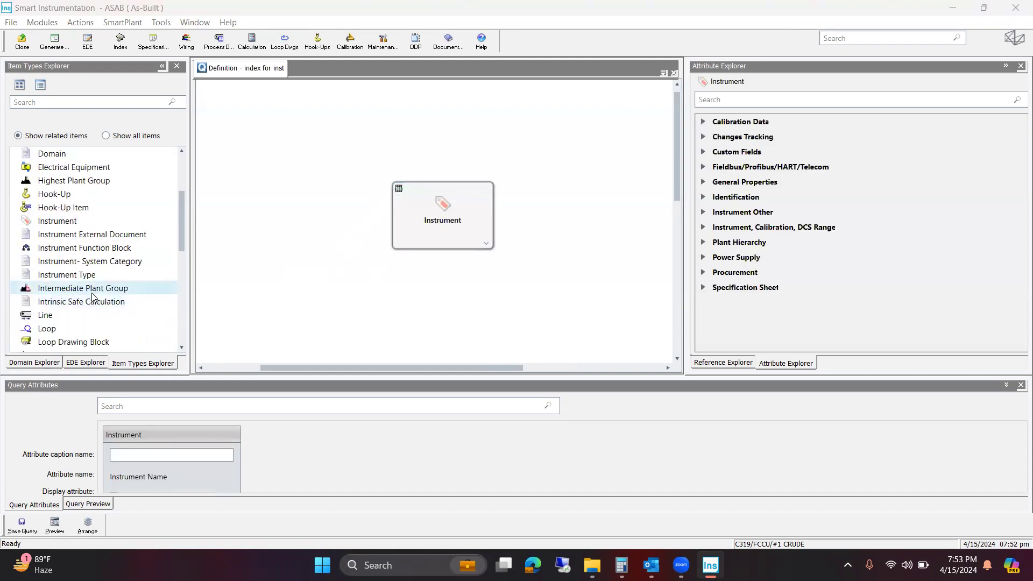
{"action": "scroll", "coordinate": [110, 266], "scroll_direction": "down", "scroll_amount": 2}
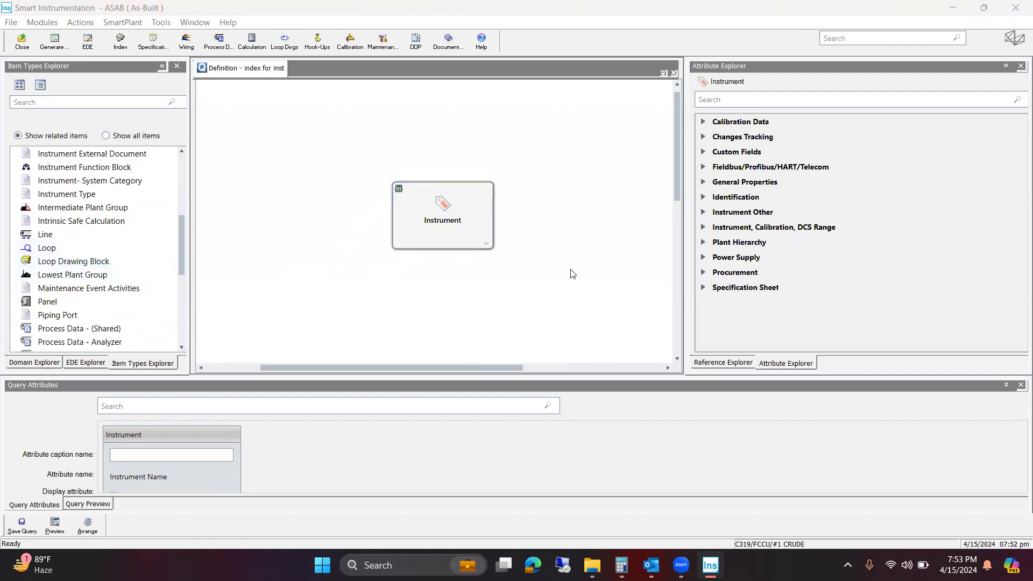
{"action": "left_click_drag", "start_coordinate": [53, 250], "coordinate": [505, 308]}
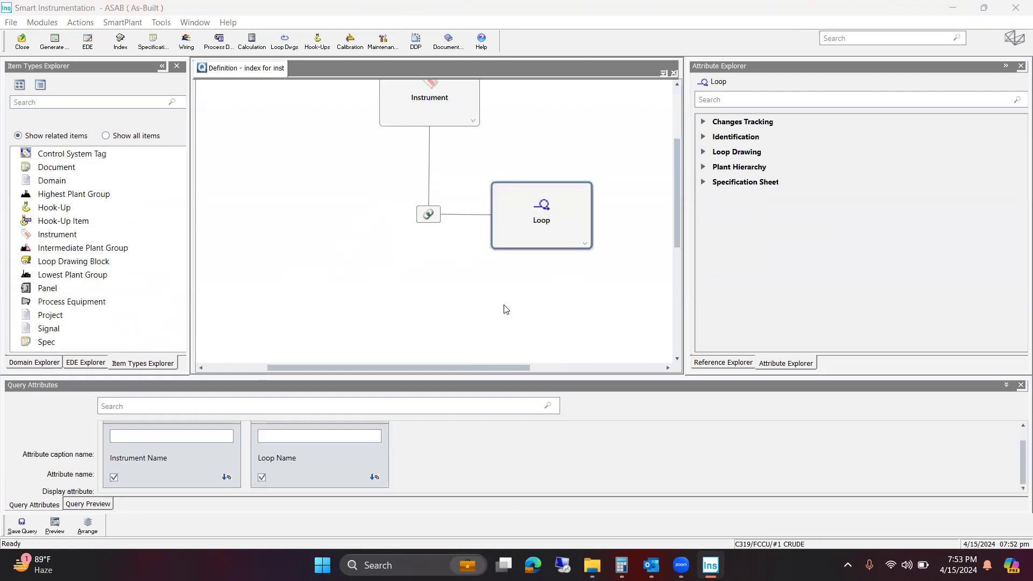
- Examine the query attribute cards for Instrument Name and Loop Name and the attribute groups available for the Instrument and Loop item types
{"action": "scroll", "coordinate": [400, 246], "scroll_direction": "up", "scroll_amount": 2}
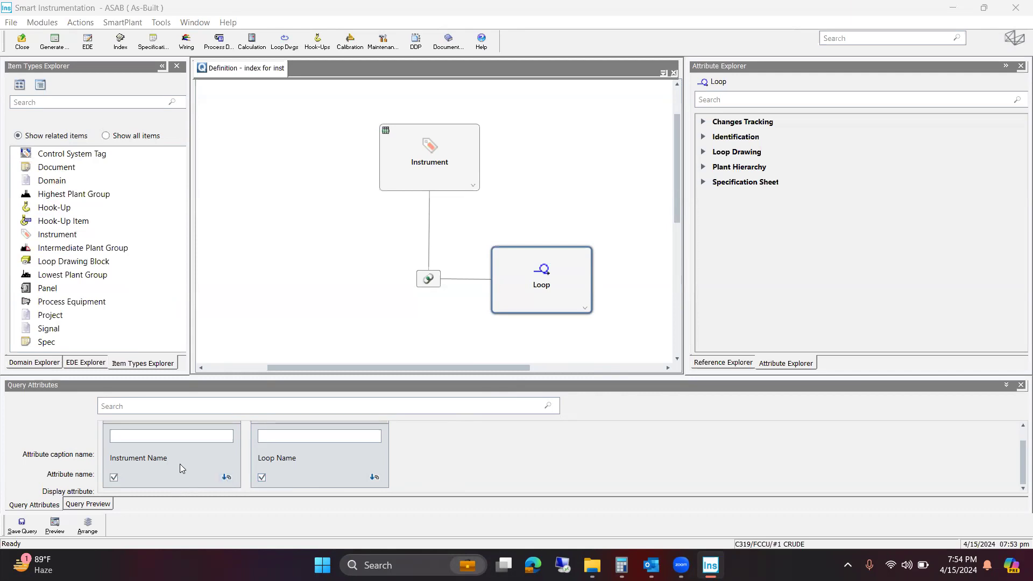
{"action": "scroll", "coordinate": [181, 465], "scroll_direction": "up", "scroll_amount": 1}
{"action": "scroll", "coordinate": [290, 471], "scroll_direction": "down", "scroll_amount": 1}
{"action": "scroll", "coordinate": [284, 471], "scroll_direction": "up", "scroll_amount": 1}
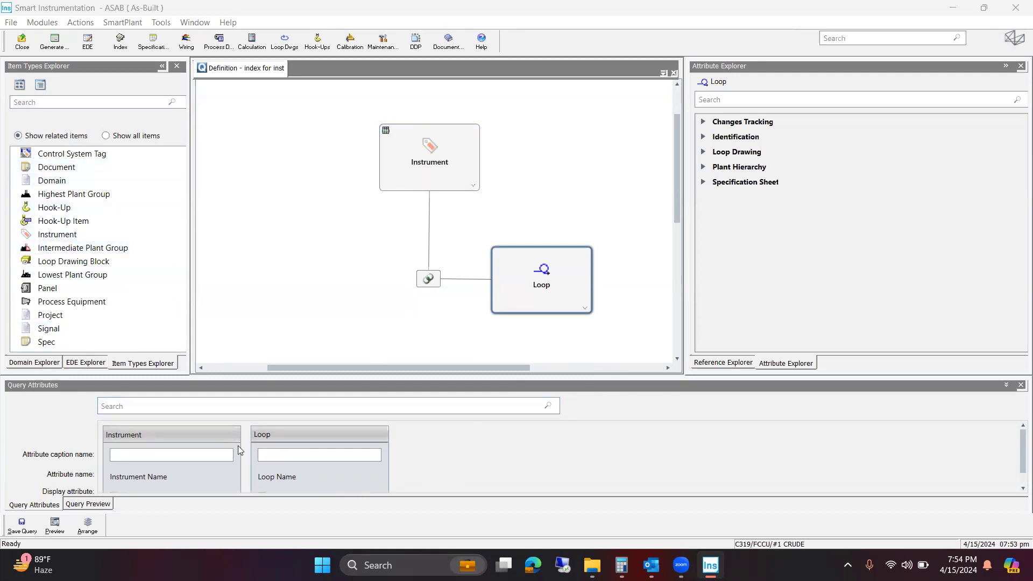
{"action": "scroll", "coordinate": [242, 451], "scroll_direction": "down", "scroll_amount": 1}
{"action": "scroll", "coordinate": [251, 455], "scroll_direction": "up", "scroll_amount": 1}
{"action": "scroll", "coordinate": [254, 459], "scroll_direction": "down", "scroll_amount": 1}
{"action": "scroll", "coordinate": [226, 463], "scroll_direction": "up", "scroll_amount": 1}
{"action": "scroll", "coordinate": [296, 479], "scroll_direction": "down", "scroll_amount": 1}
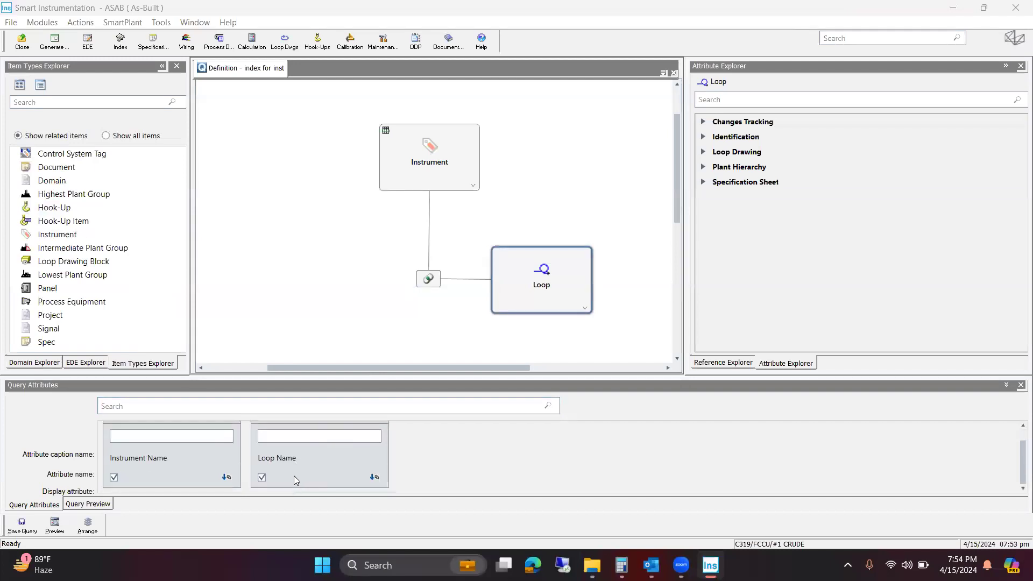
{"action": "scroll", "coordinate": [299, 471], "scroll_direction": "up", "scroll_amount": 1}
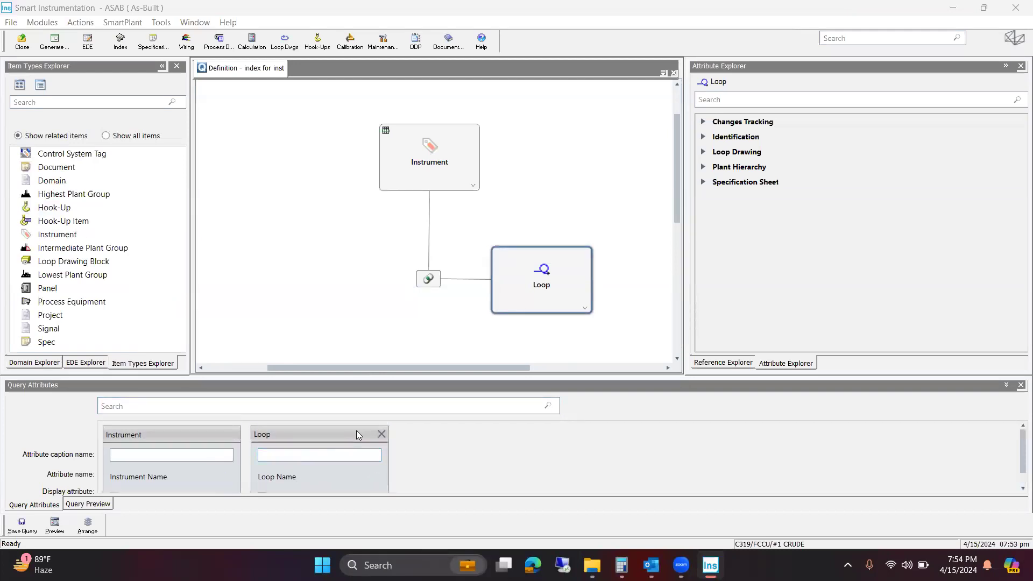
{"action": "left_click", "coordinate": [441, 164]}
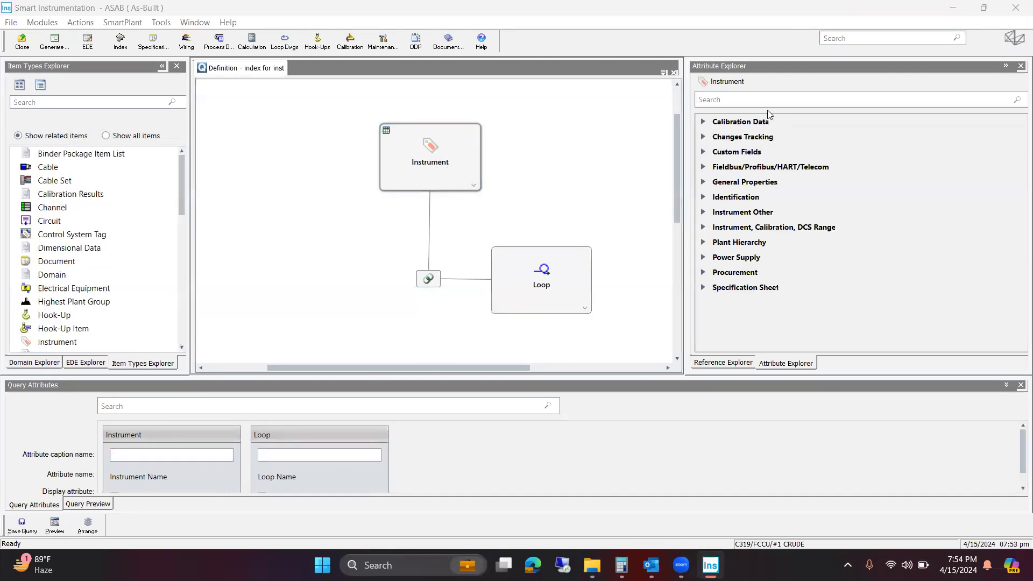
{"action": "left_click", "coordinate": [556, 287]}
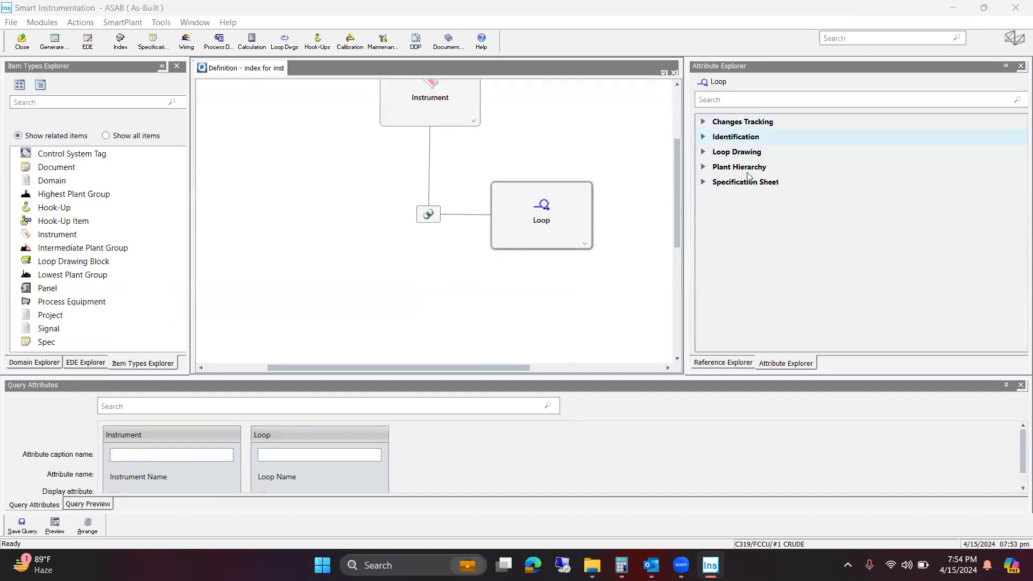
- Add the Instrument item's Highest Plant Group attribute from the Plant Hierarchy group to the query attributes
{"action": "left_click", "coordinate": [439, 100]}
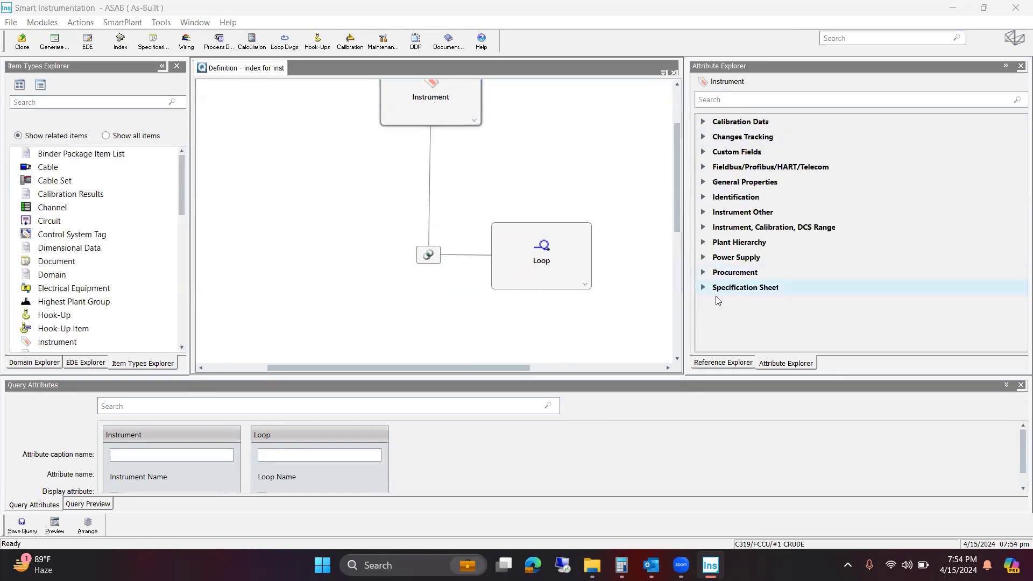
{"action": "scroll", "coordinate": [316, 474], "scroll_direction": "down", "scroll_amount": 1}
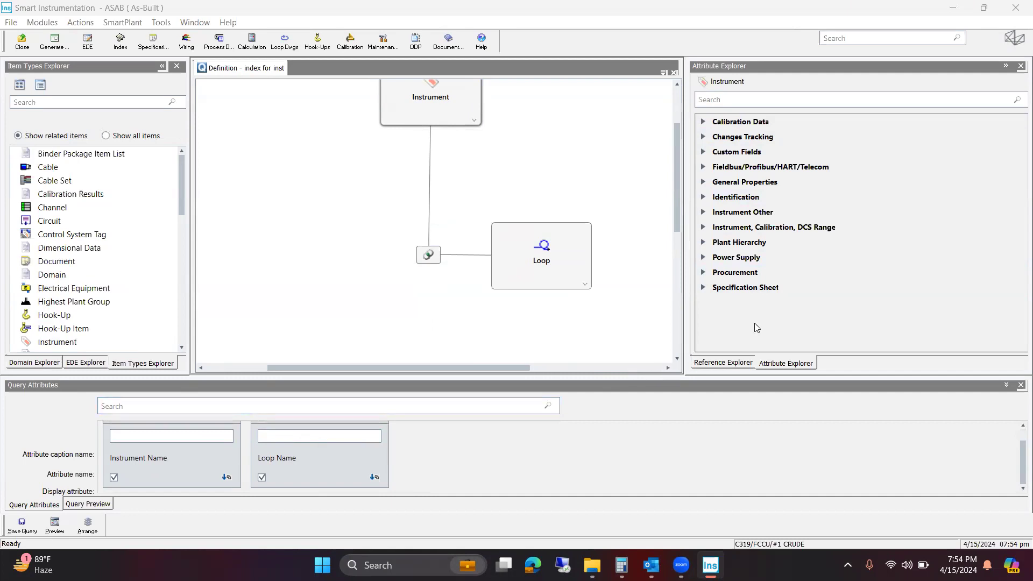
{"action": "left_click", "coordinate": [703, 242]}
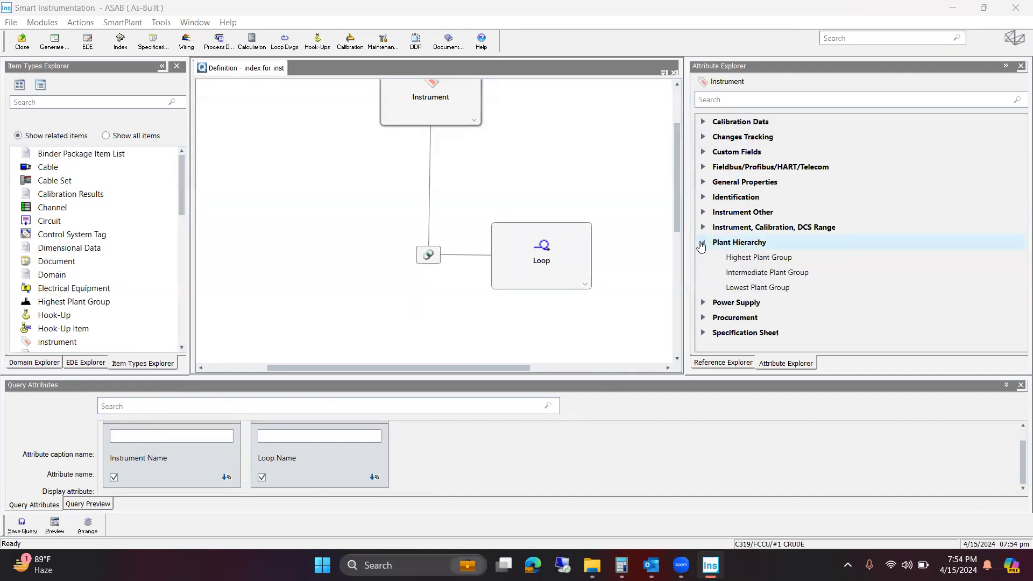
{"action": "double_click", "coordinate": [766, 262]}
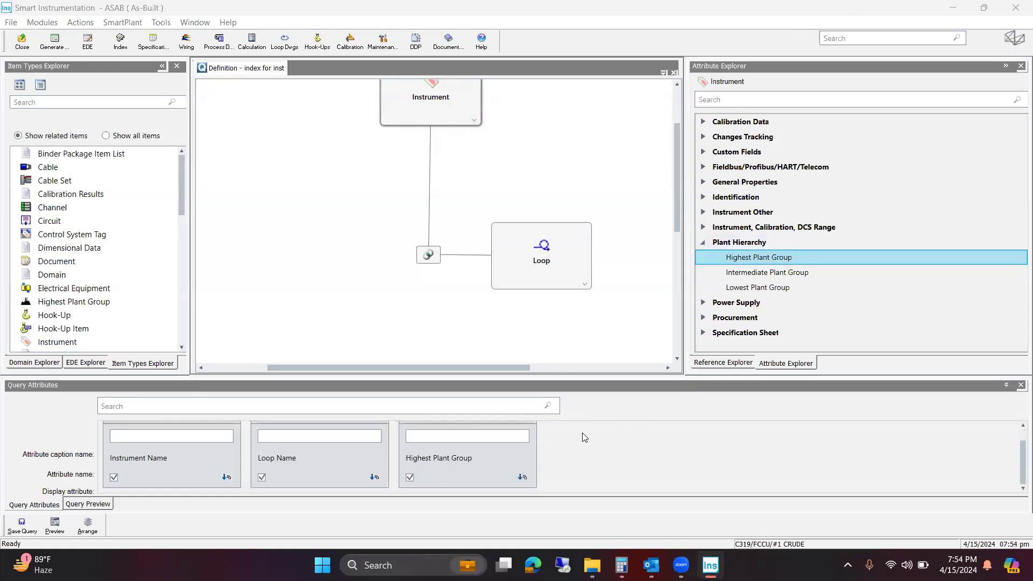
{"action": "scroll", "coordinate": [582, 433], "scroll_direction": "up", "scroll_amount": 1}
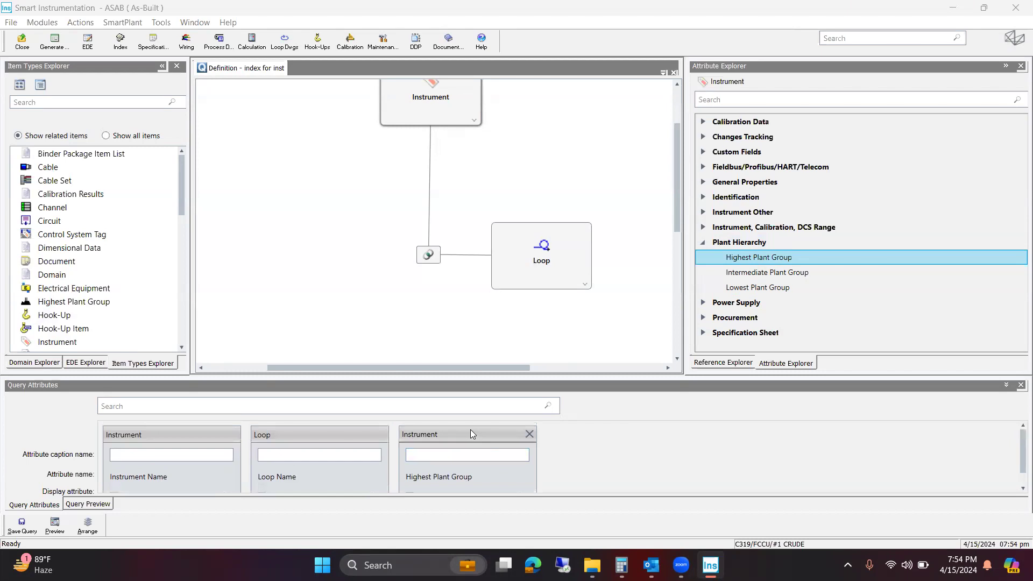
{"action": "scroll", "coordinate": [465, 437], "scroll_direction": "down", "scroll_amount": 1}
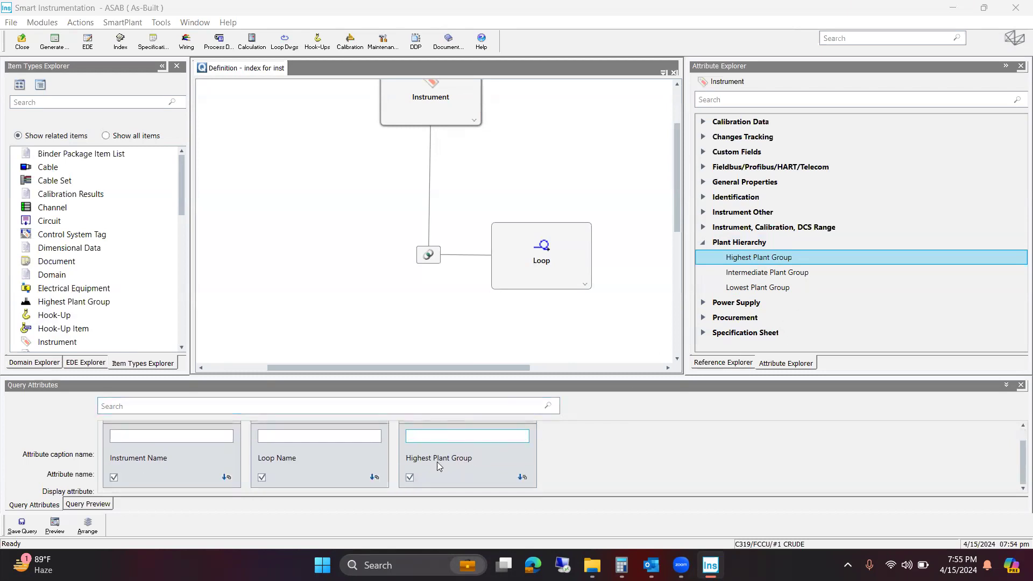
{"action": "scroll", "coordinate": [439, 466], "scroll_direction": "up", "scroll_amount": 1}
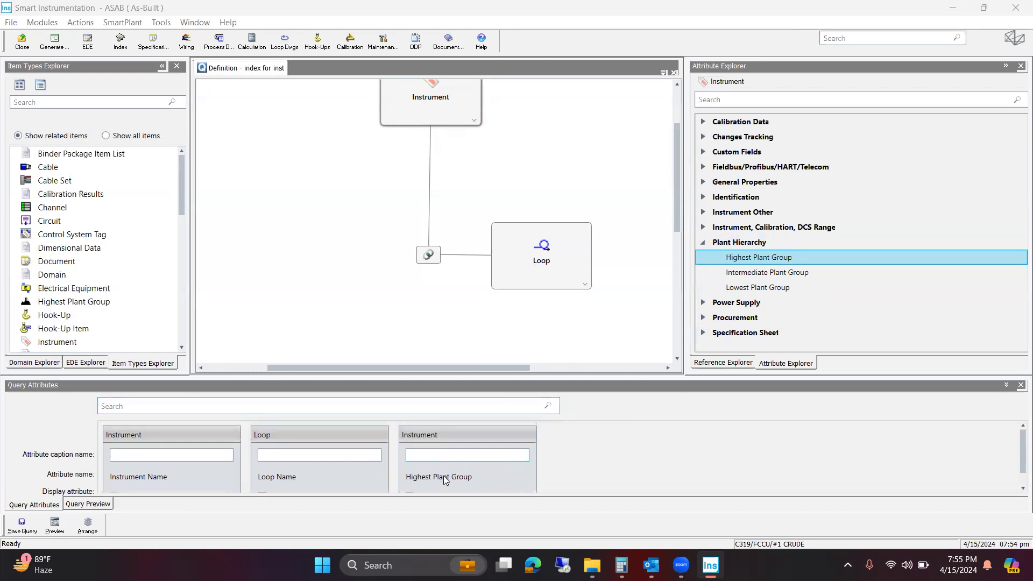
- Set the caption of the Highest Plant Group attribute to "Plant Name"
{"action": "left_click", "coordinate": [453, 456]}
{"action": "scroll", "coordinate": [468, 451], "scroll_direction": "down", "scroll_amount": 1}
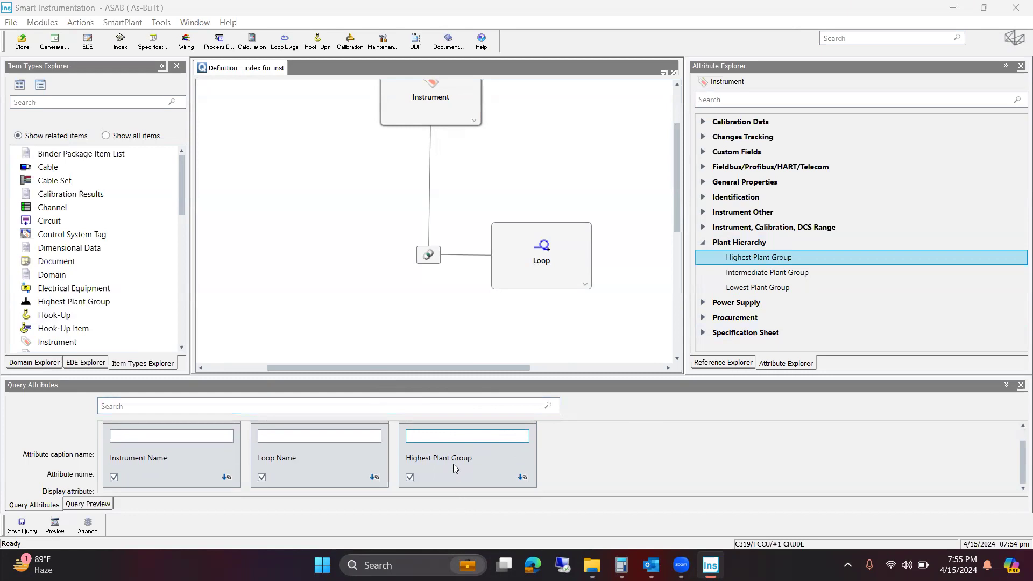
{"action": "scroll", "coordinate": [455, 468], "scroll_direction": "up", "scroll_amount": 1}
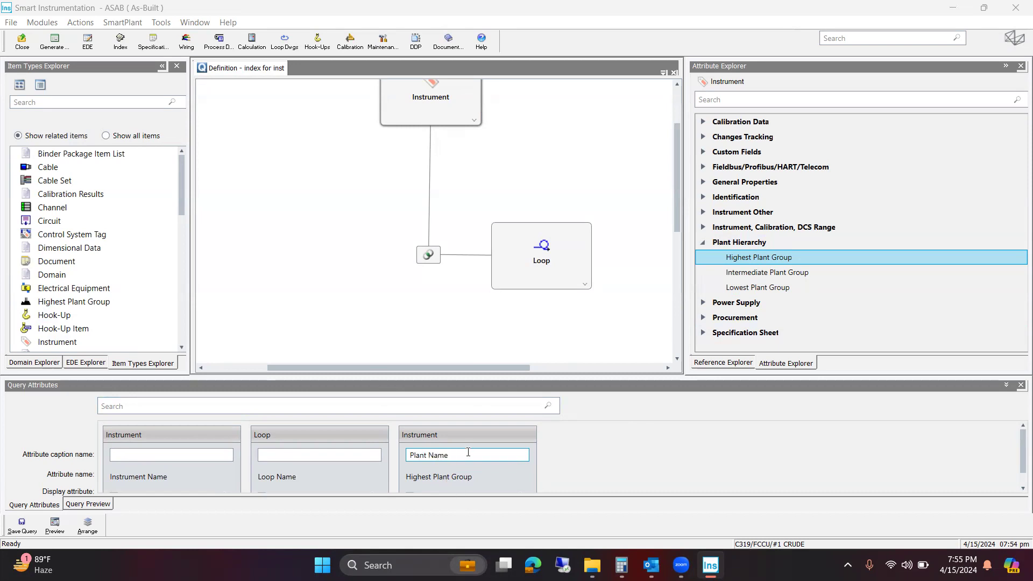
{"action": "left_click_drag", "start_coordinate": [473, 451], "coordinate": [389, 460]}
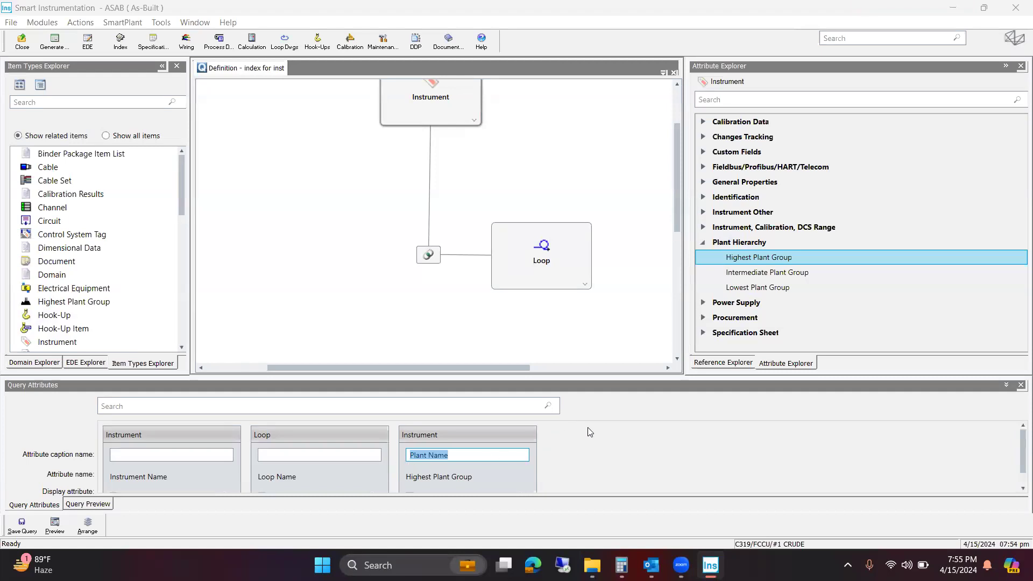
- Add the Intermediate Plant Group and Lowest Plant Group attributes, captioned "Area Name" and "Unit Name"
{"action": "scroll", "coordinate": [589, 432], "scroll_direction": "down", "scroll_amount": 1}
{"action": "double_click", "coordinate": [766, 272]}
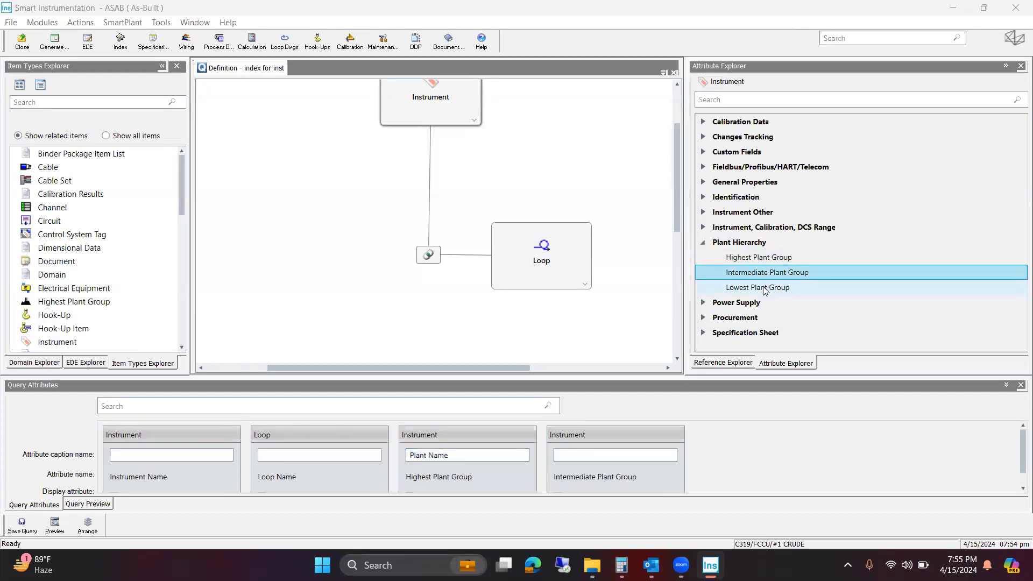
{"action": "double_click", "coordinate": [765, 288]}
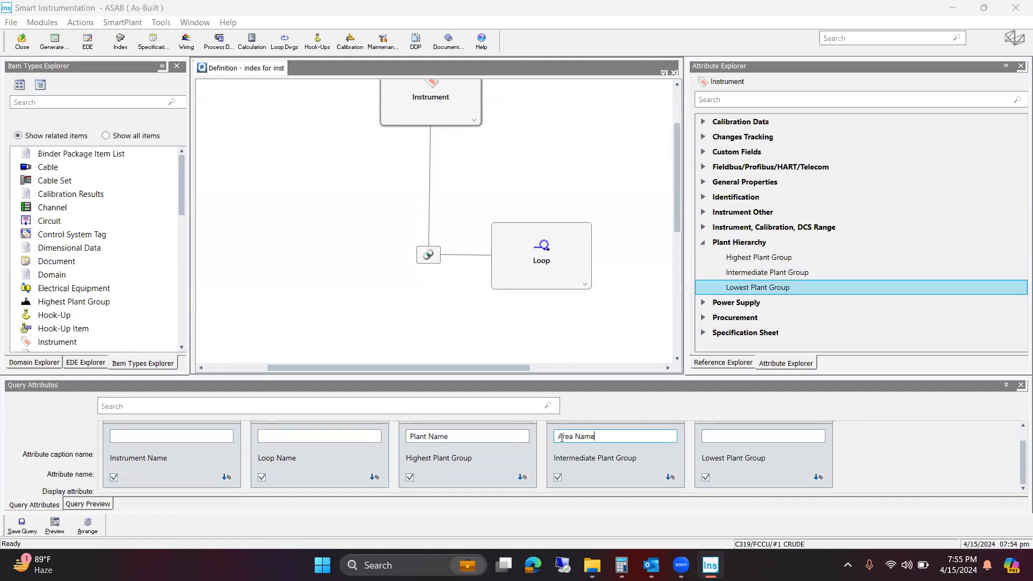
{"action": "left_click", "coordinate": [730, 437]}
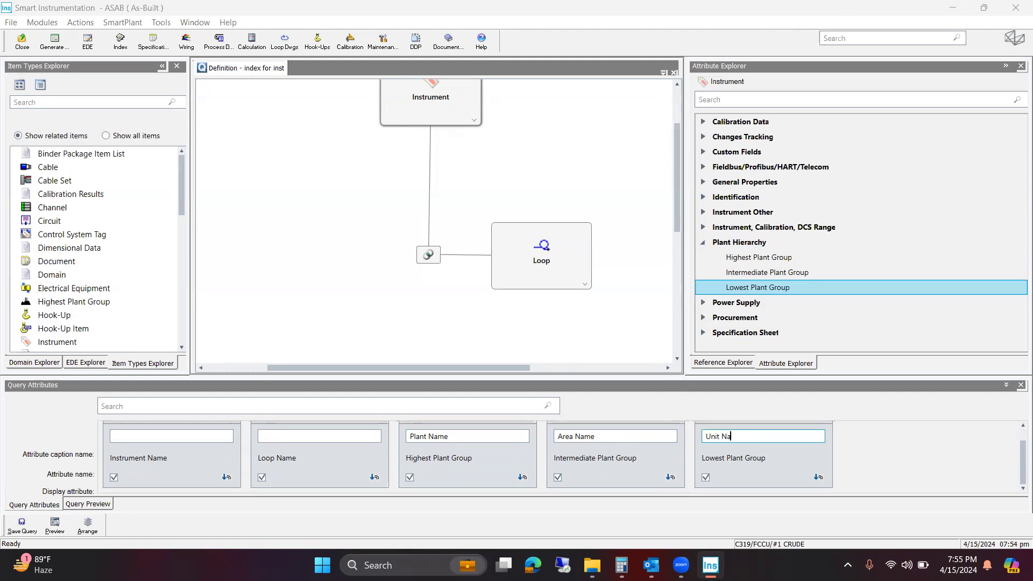
- Reorder the query attributes so Plant Name, Area Name and Unit Name come first, ahead of Instrument Name and Loop Name
{"action": "scroll", "coordinate": [548, 487], "scroll_direction": "up", "scroll_amount": 1}
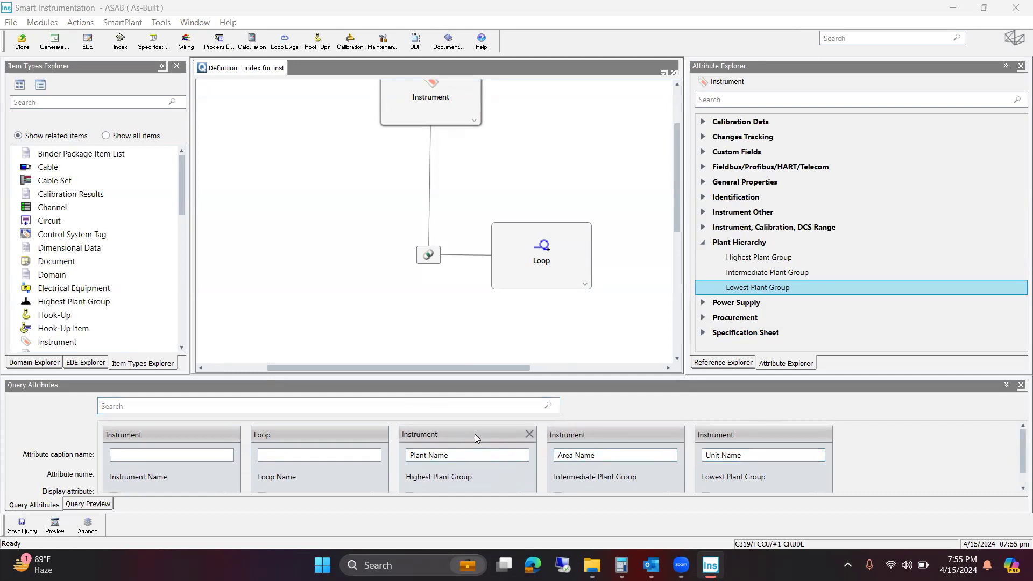
{"action": "left_click_drag", "start_coordinate": [475, 434], "coordinate": [177, 425]}
{"action": "left_click_drag", "start_coordinate": [637, 434], "coordinate": [337, 428]}
{"action": "left_click_drag", "start_coordinate": [732, 439], "coordinate": [444, 423]}
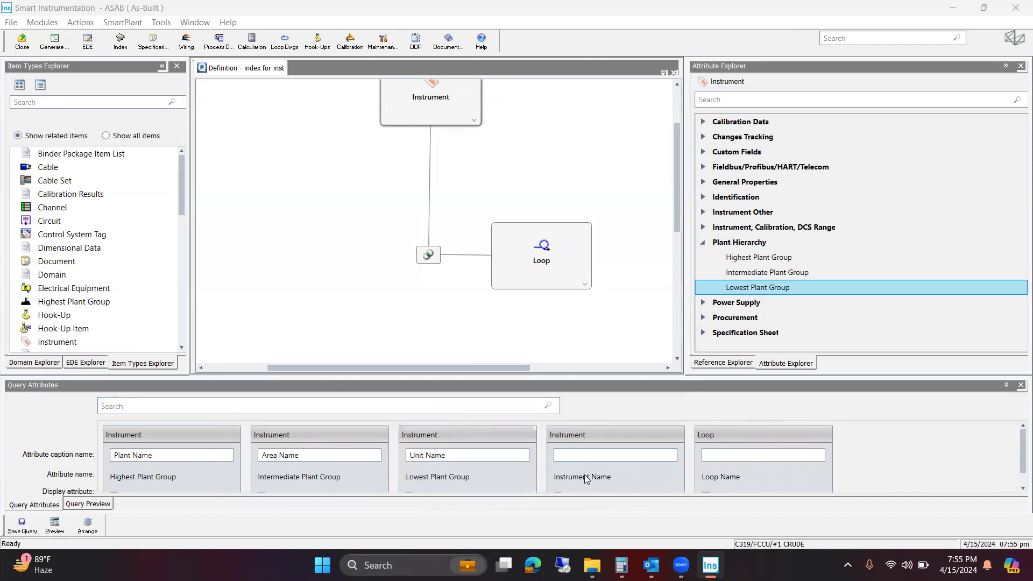
{"action": "left_click", "coordinate": [150, 455]}
- Add Instrument Service, Instrument Type and Instrument Type Description from the Instrument's Identification group to the query attributes
{"action": "left_click", "coordinate": [703, 183]}
{"action": "scroll", "coordinate": [721, 218], "scroll_direction": "down", "scroll_amount": 4}
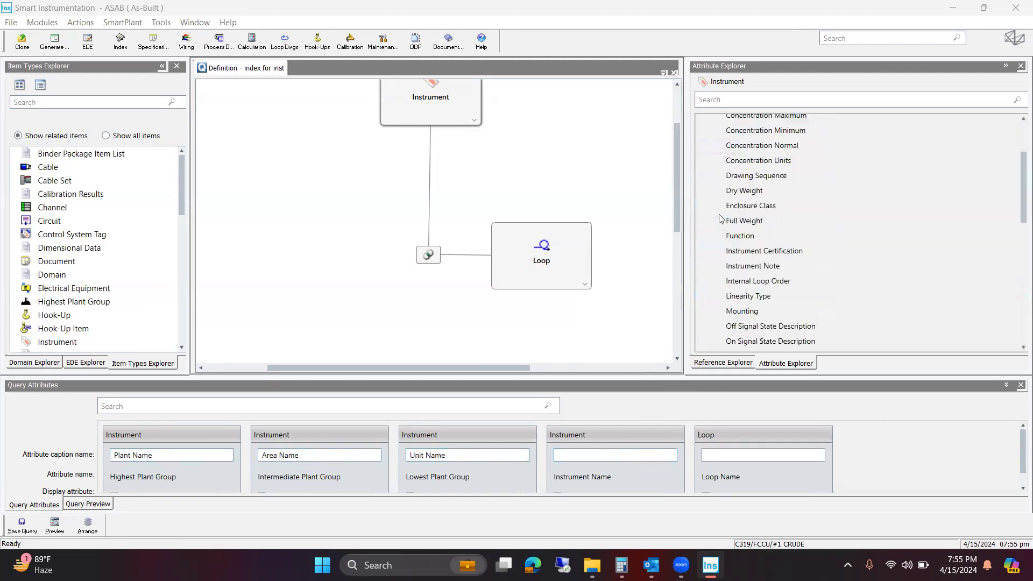
{"action": "scroll", "coordinate": [722, 215], "scroll_direction": "down", "scroll_amount": 6}
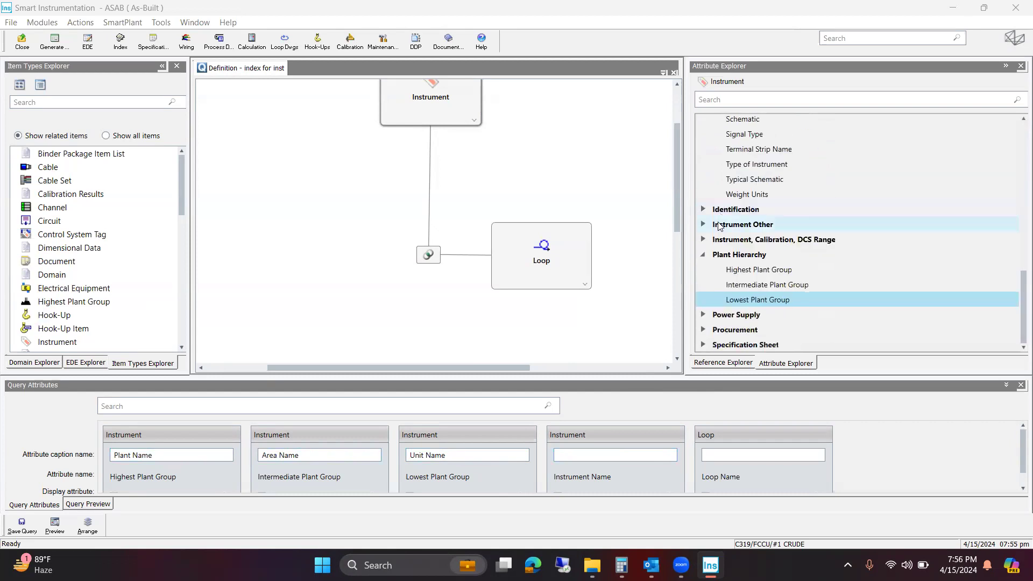
{"action": "left_click", "coordinate": [703, 209]}
{"action": "scroll", "coordinate": [725, 218], "scroll_direction": "down", "scroll_amount": 3}
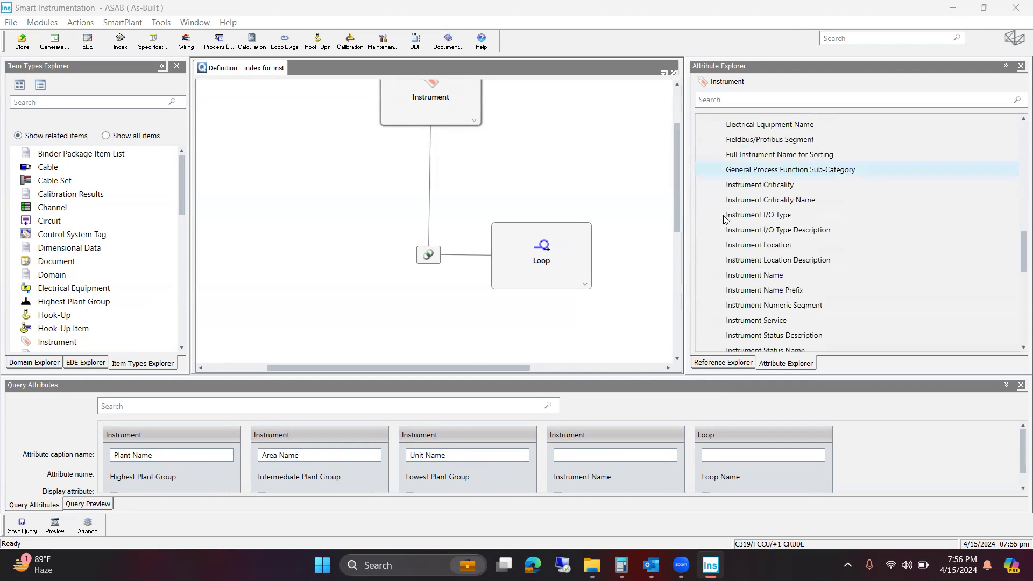
{"action": "scroll", "coordinate": [781, 261], "scroll_direction": "down", "scroll_amount": 1}
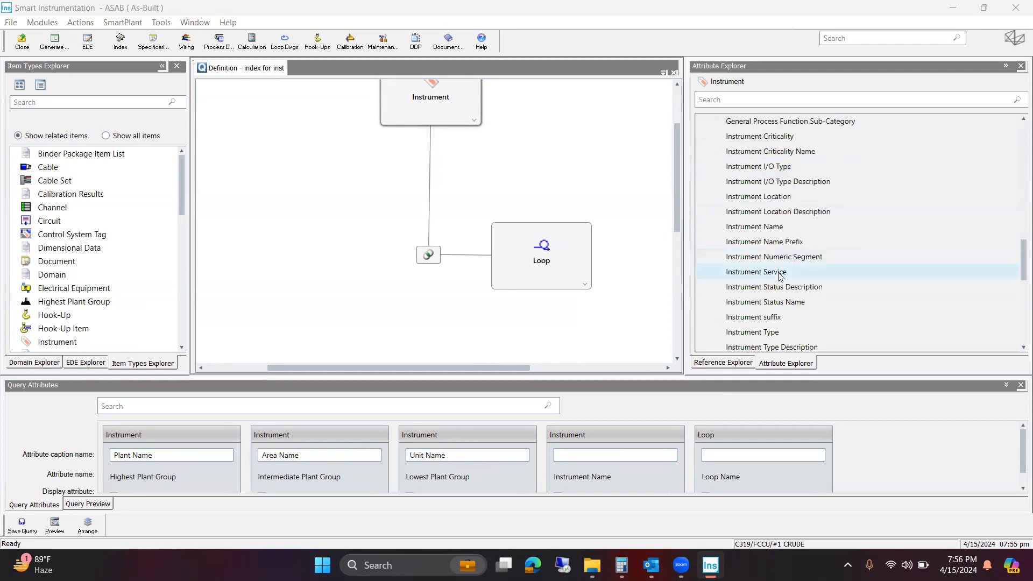
{"action": "double_click", "coordinate": [780, 273]}
{"action": "double_click", "coordinate": [777, 331]}
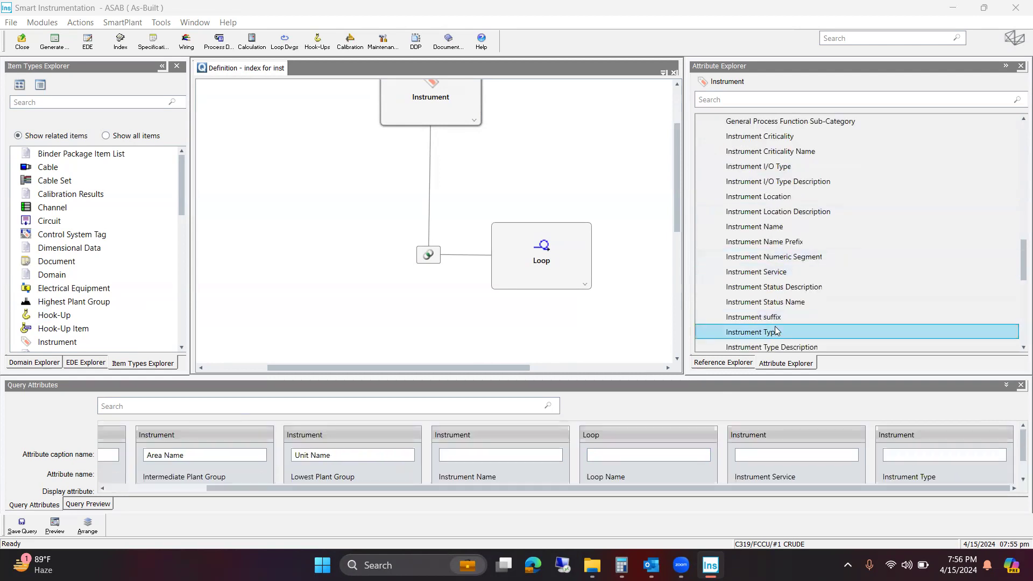
{"action": "scroll", "coordinate": [786, 299], "scroll_direction": "down", "scroll_amount": 3}
{"action": "double_click", "coordinate": [789, 251]}
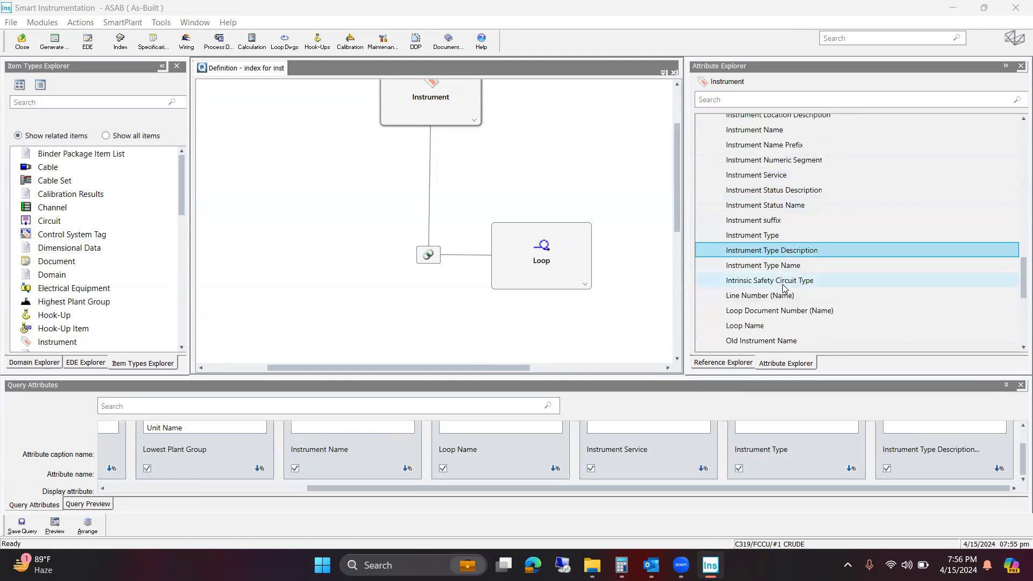
- Add the Tag Class, Status and P&ID Drawing attributes from the Identification group to the query
{"action": "scroll", "coordinate": [784, 289], "scroll_direction": "down", "scroll_amount": 3}
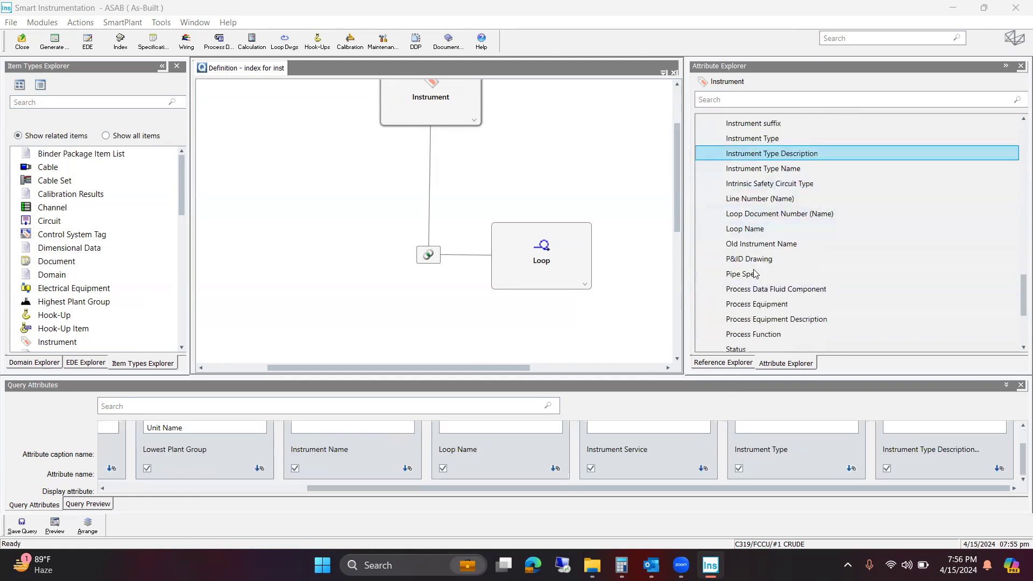
{"action": "scroll", "coordinate": [755, 273], "scroll_direction": "down", "scroll_amount": 3}
{"action": "double_click", "coordinate": [755, 267]}
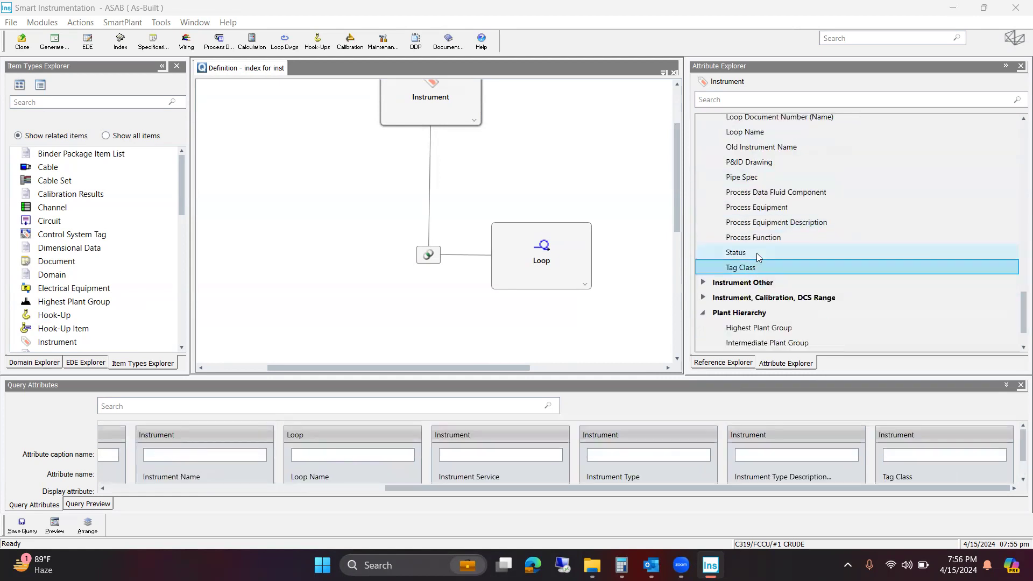
{"action": "double_click", "coordinate": [757, 253]}
{"action": "double_click", "coordinate": [767, 164]}
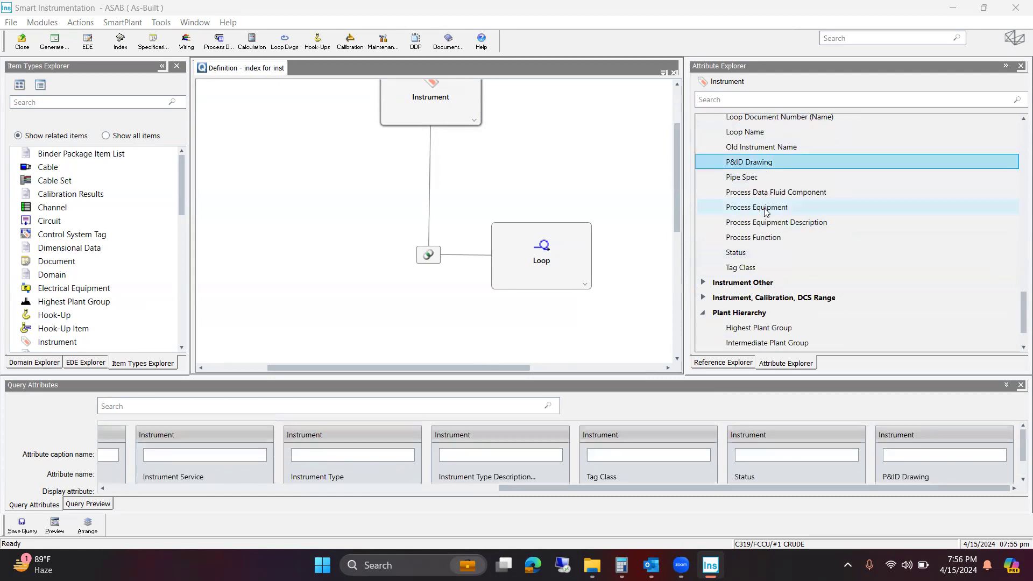
- Add the Line Number (Name) attribute from the Identification group to the query
{"action": "scroll", "coordinate": [759, 249], "scroll_direction": "up", "scroll_amount": 6}
{"action": "scroll", "coordinate": [759, 251], "scroll_direction": "up", "scroll_amount": 10}
{"action": "scroll", "coordinate": [783, 264], "scroll_direction": "down", "scroll_amount": 8}
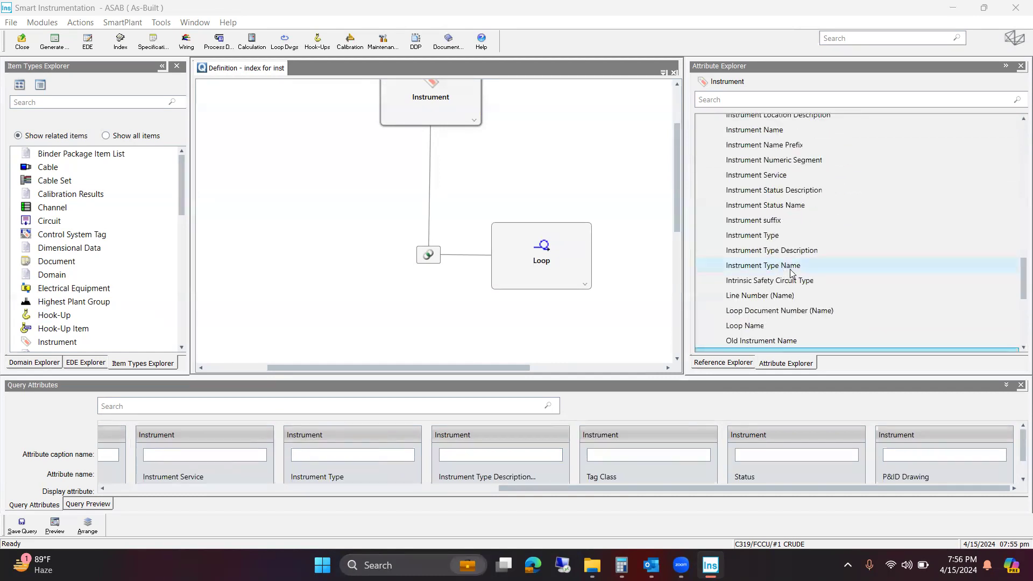
{"action": "scroll", "coordinate": [791, 272], "scroll_direction": "down", "scroll_amount": 1}
{"action": "double_click", "coordinate": [750, 248]}
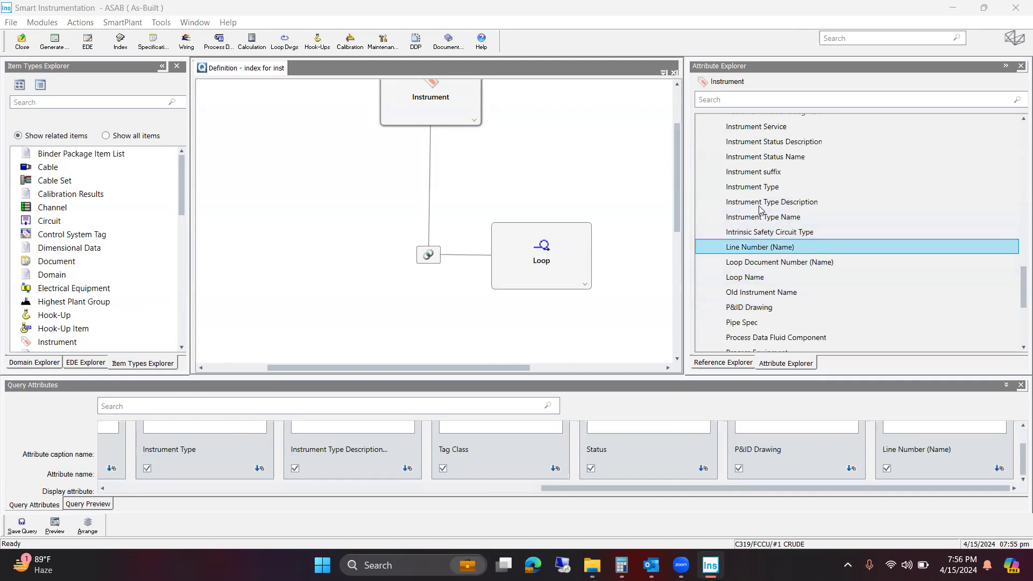
- Add the Instrument I/O Type and Instrument Criticality Name attributes to the query
{"action": "scroll", "coordinate": [761, 210], "scroll_direction": "up", "scroll_amount": 1}
{"action": "scroll", "coordinate": [768, 185], "scroll_direction": "up", "scroll_amount": 1}
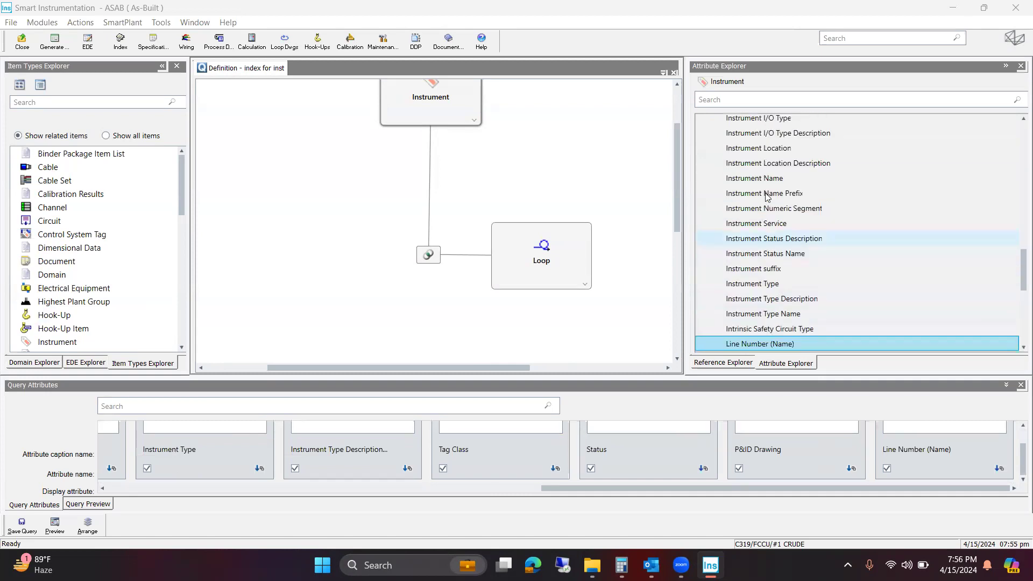
{"action": "scroll", "coordinate": [769, 198], "scroll_direction": "up", "scroll_amount": 1}
{"action": "double_click", "coordinate": [778, 167]}
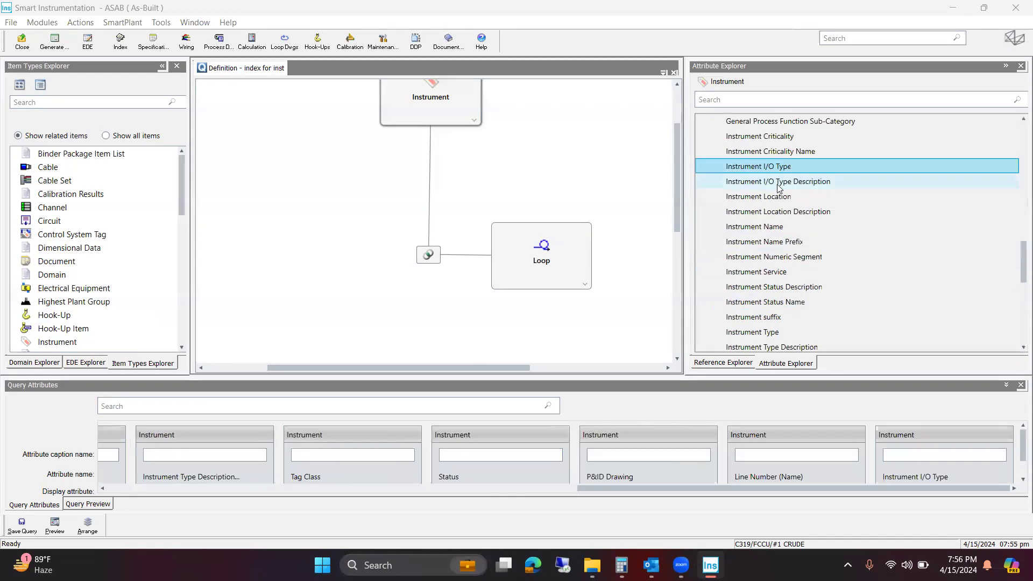
{"action": "scroll", "coordinate": [778, 189], "scroll_direction": "up", "scroll_amount": 2}
{"action": "double_click", "coordinate": [784, 247]}
{"action": "scroll", "coordinate": [773, 213], "scroll_direction": "up", "scroll_amount": 2}
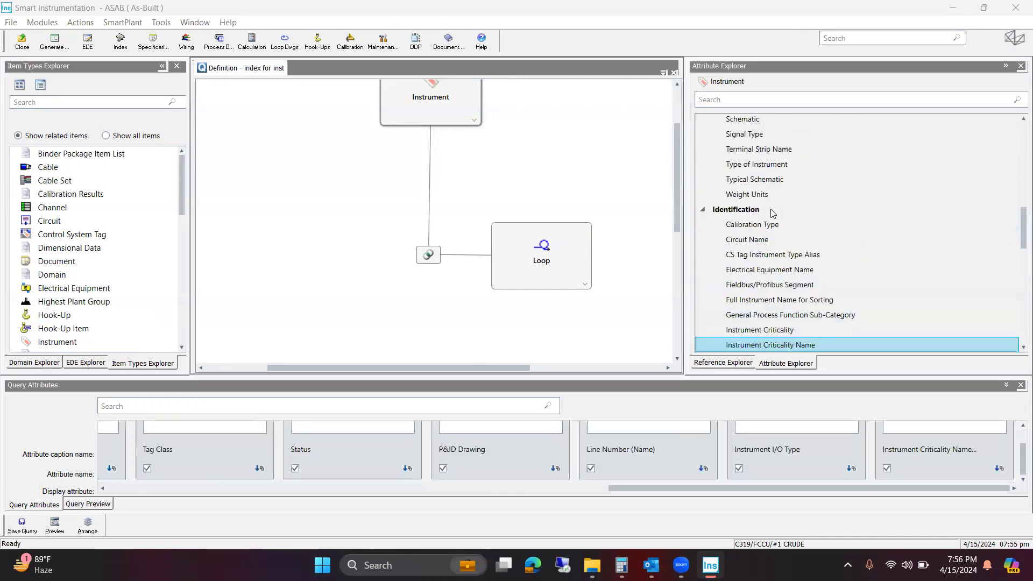
- Add the Instrument's CS Tag Instrument Type Alias and Signal Type attributes to the query
{"action": "double_click", "coordinate": [791, 255]}
{"action": "scroll", "coordinate": [753, 265], "scroll_direction": "up", "scroll_amount": 3}
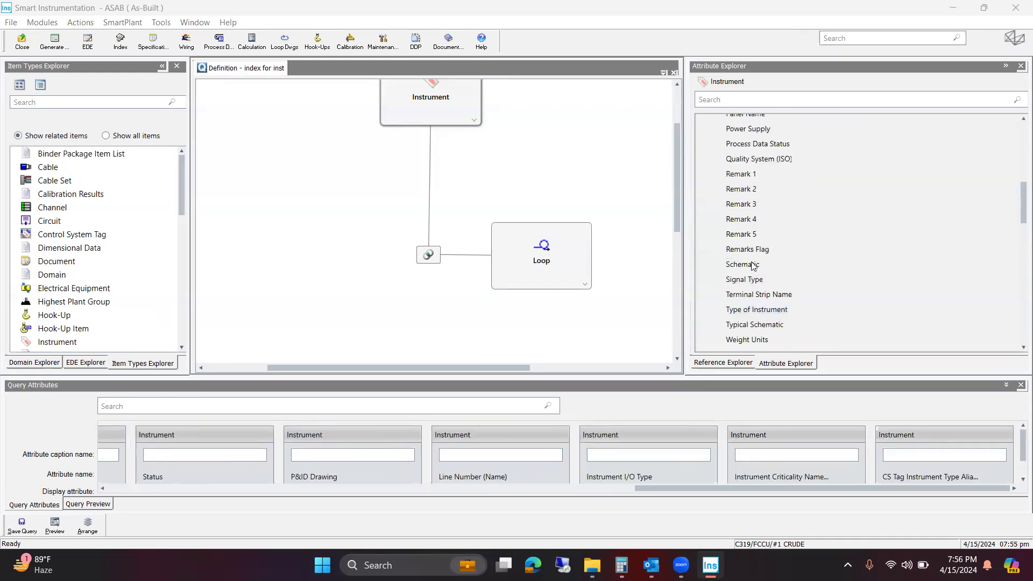
{"action": "double_click", "coordinate": [774, 279]}
- Collapse the Instrument's General Properties, Identification and Plant Hierarchy groups and examine the attributes under Power Supply
{"action": "scroll", "coordinate": [763, 289], "scroll_direction": "up", "scroll_amount": 5}
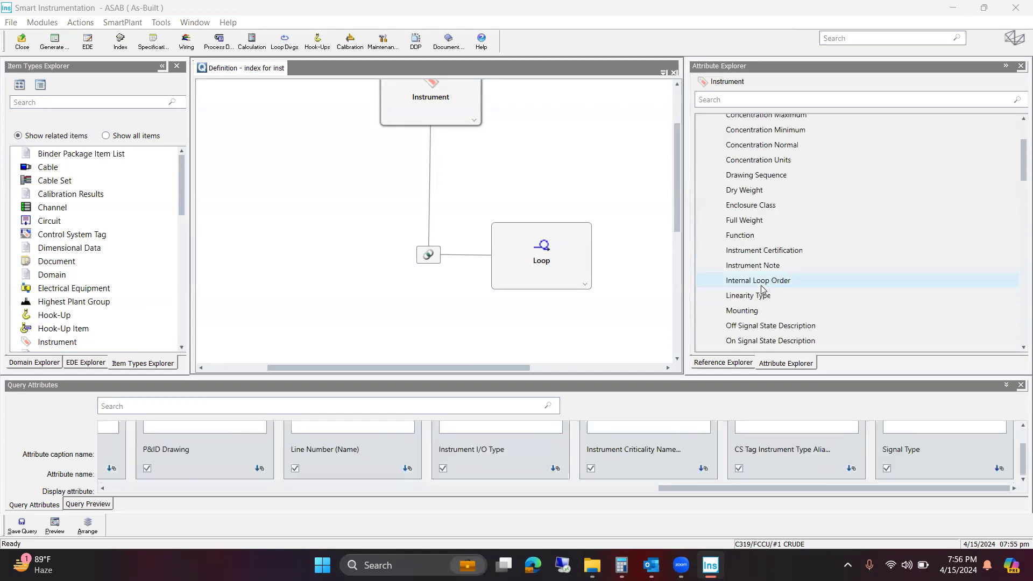
{"action": "scroll", "coordinate": [762, 290], "scroll_direction": "up", "scroll_amount": 3}
{"action": "left_click", "coordinate": [703, 183]}
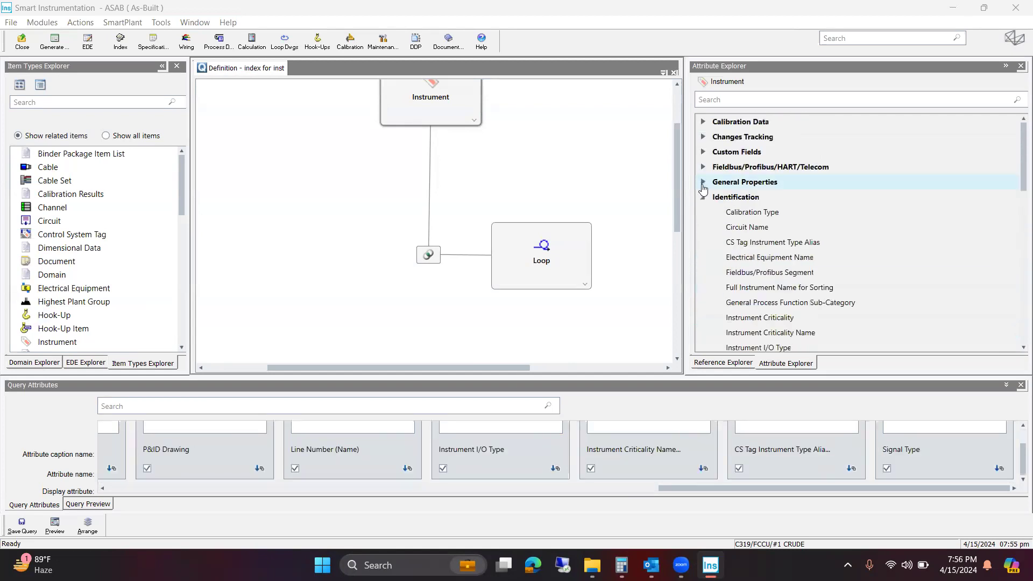
{"action": "left_click", "coordinate": [703, 198]}
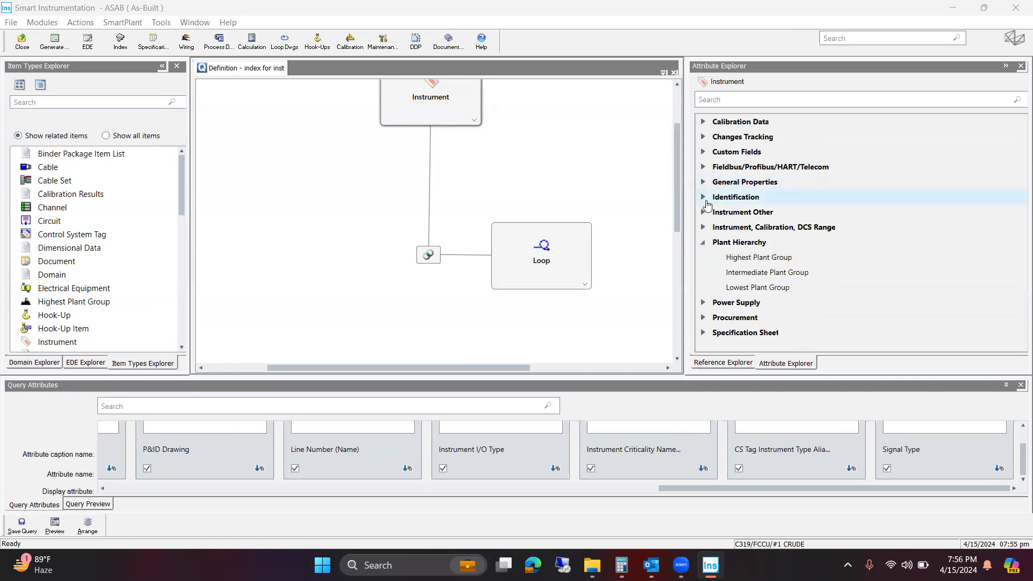
{"action": "left_click", "coordinate": [703, 243]}
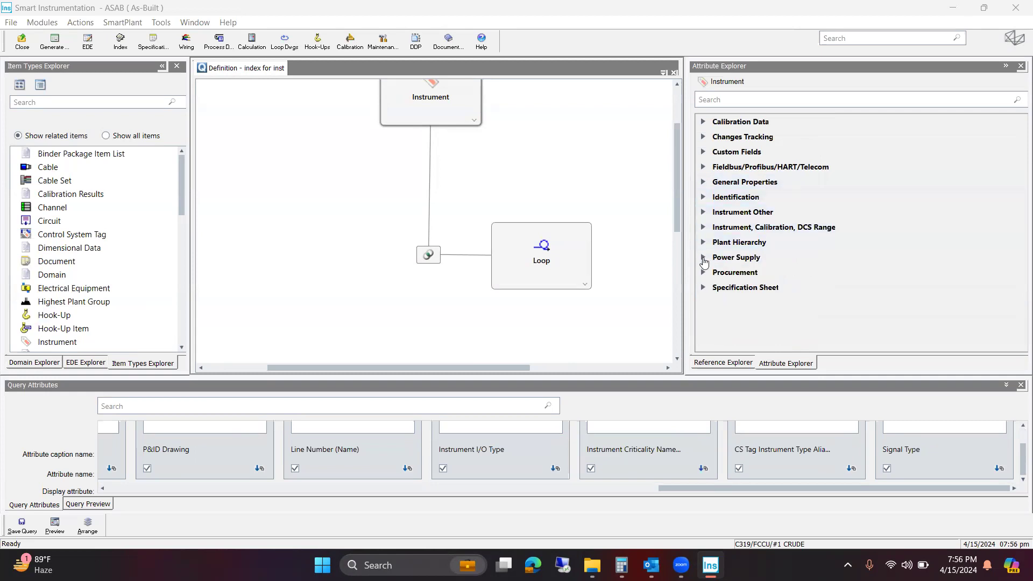
{"action": "left_click", "coordinate": [703, 257]}
{"action": "scroll", "coordinate": [728, 280], "scroll_direction": "down", "scroll_amount": 3}
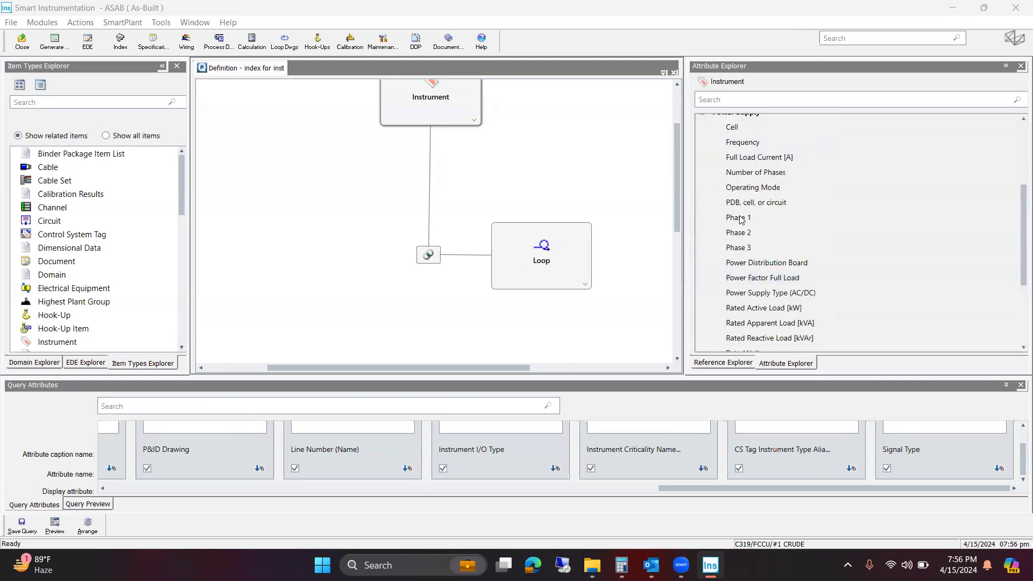
{"action": "scroll", "coordinate": [731, 291], "scroll_direction": "down", "scroll_amount": 3}
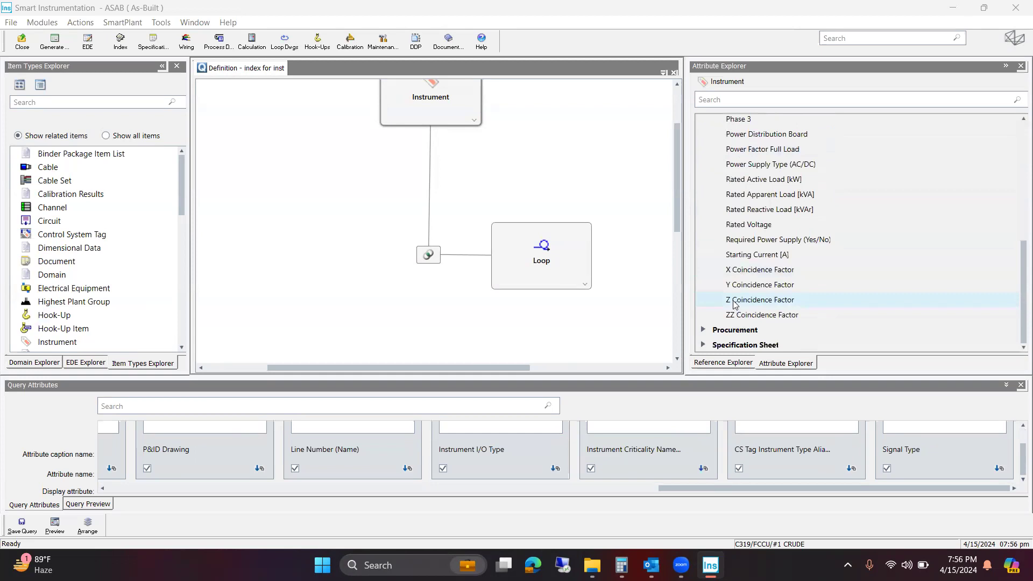
{"action": "scroll", "coordinate": [736, 298], "scroll_direction": "up", "scroll_amount": 6}
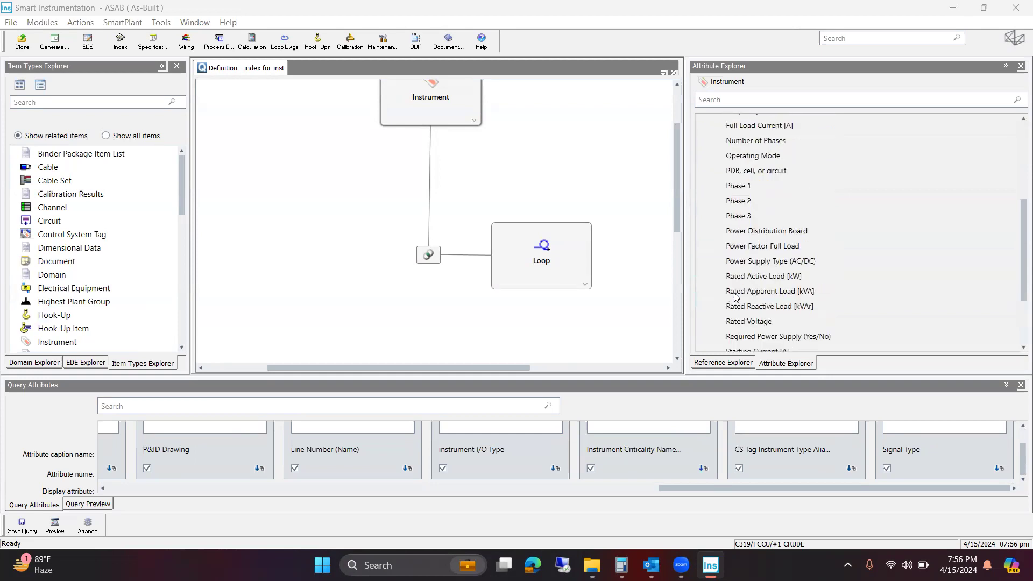
{"action": "scroll", "coordinate": [483, 212], "scroll_direction": "up", "scroll_amount": 2}
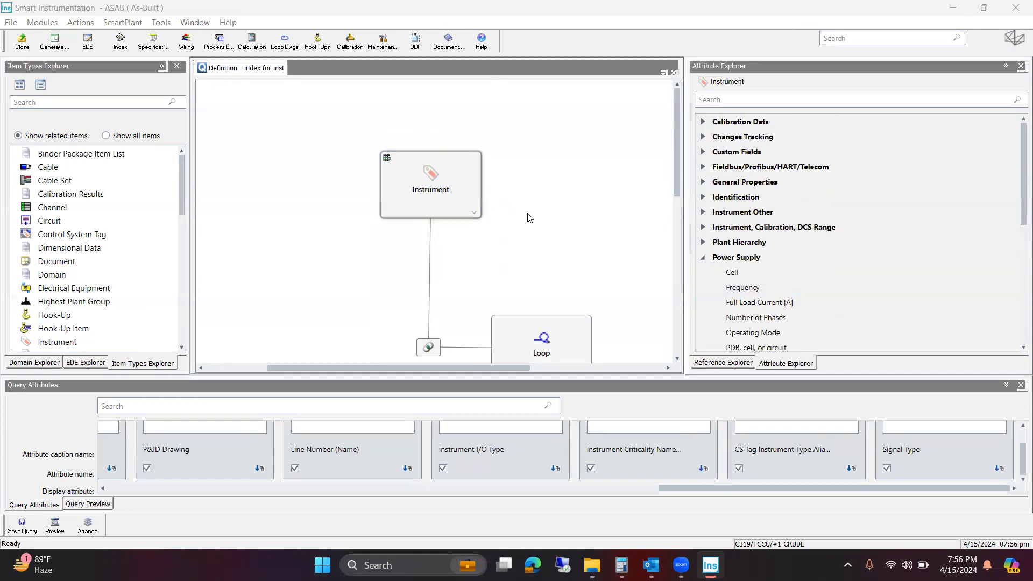
- Add Loop Function, Loop Note, Loop Service, Loop Type and P&ID Drawing from the Loop's Identification group to the query attributes
{"action": "scroll", "coordinate": [529, 219], "scroll_direction": "down", "scroll_amount": 1}
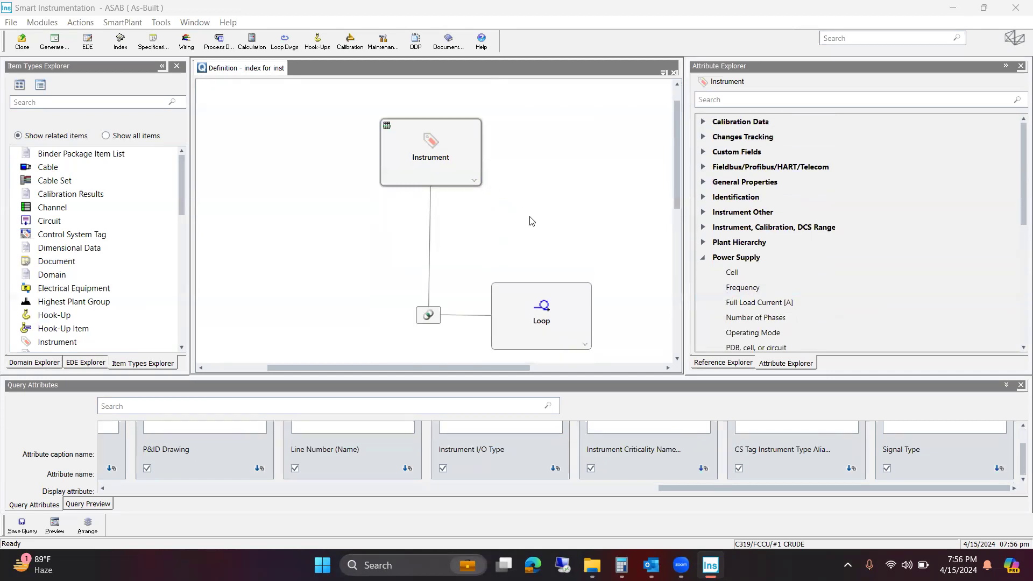
{"action": "left_click", "coordinate": [541, 316]}
{"action": "scroll", "coordinate": [540, 316], "scroll_direction": "down", "scroll_amount": 3}
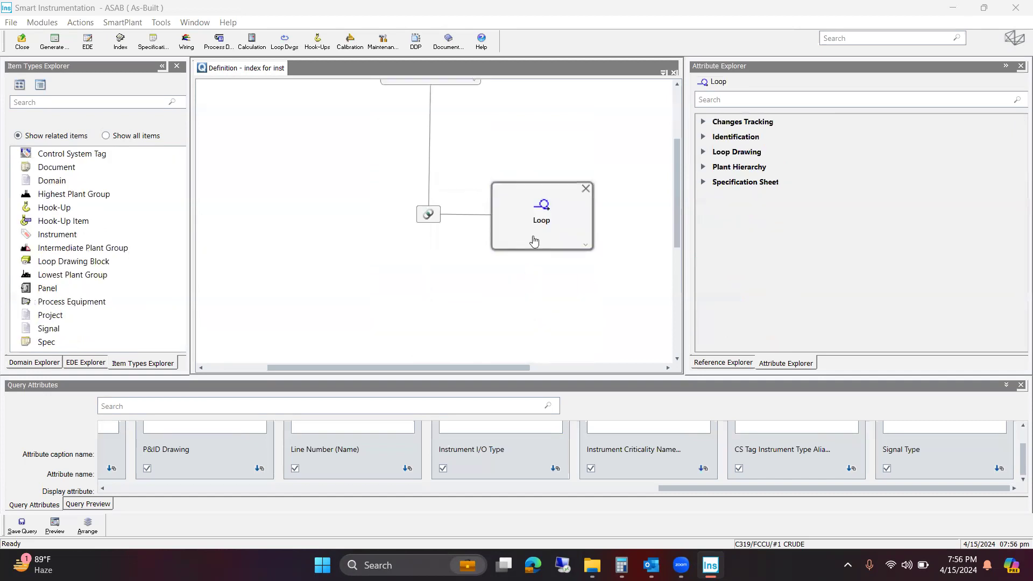
{"action": "left_click", "coordinate": [704, 138]}
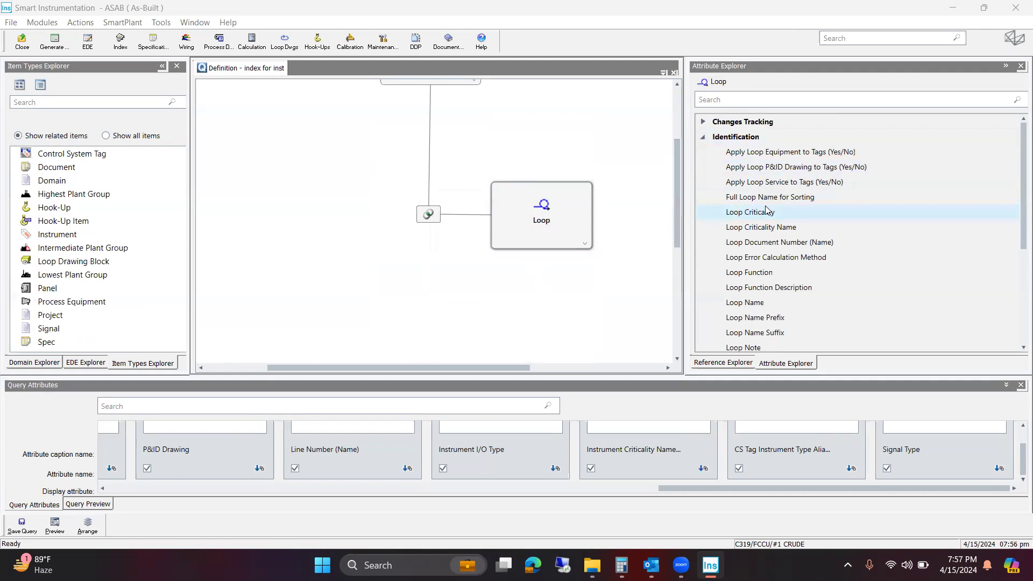
{"action": "double_click", "coordinate": [754, 273]}
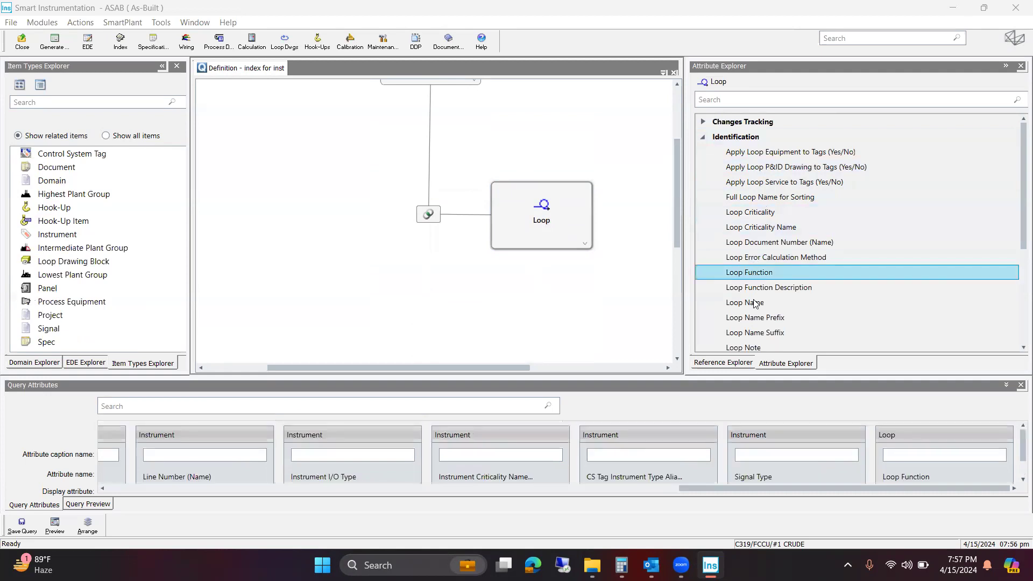
{"action": "scroll", "coordinate": [753, 273], "scroll_direction": "down", "scroll_amount": 2}
{"action": "double_click", "coordinate": [762, 252]}
{"action": "double_click", "coordinate": [758, 281]}
{"action": "scroll", "coordinate": [760, 285], "scroll_direction": "down", "scroll_amount": 2}
{"action": "double_click", "coordinate": [753, 226]}
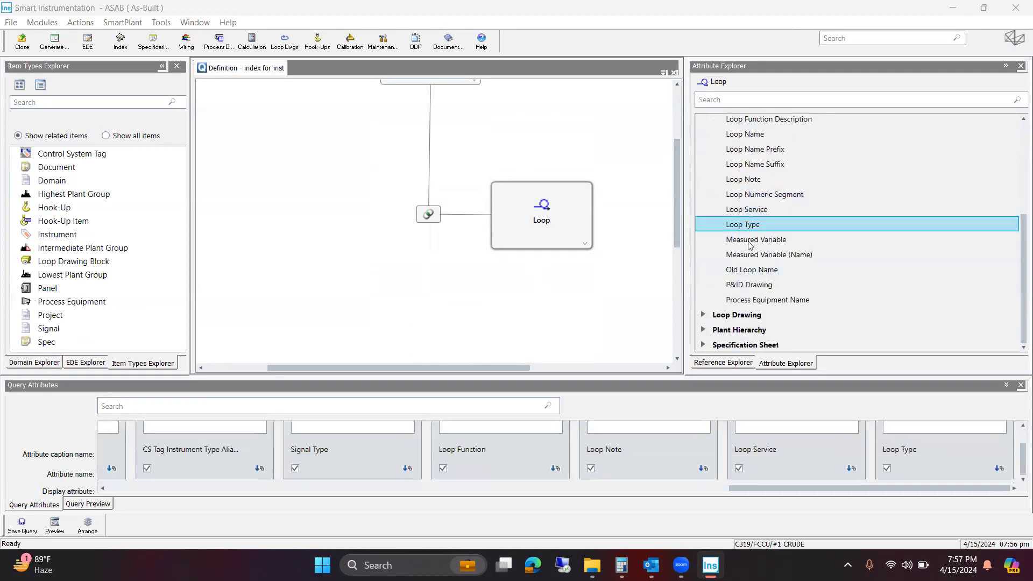
{"action": "double_click", "coordinate": [755, 287]}
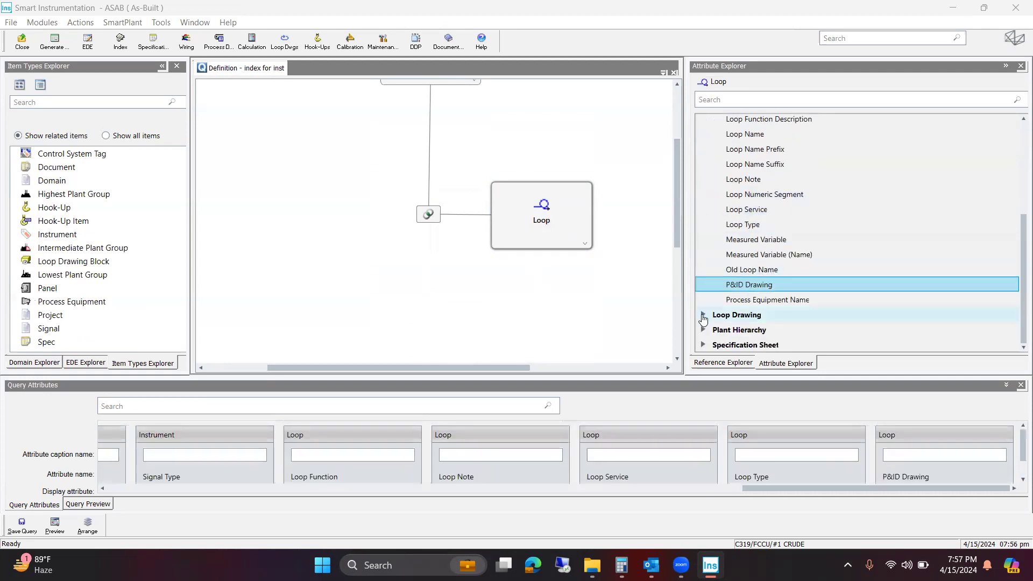
- Check the Loop's Plant Hierarchy attributes, collapse its Identification group and enlarge the Query Attributes area
{"action": "left_click", "coordinate": [703, 330]}
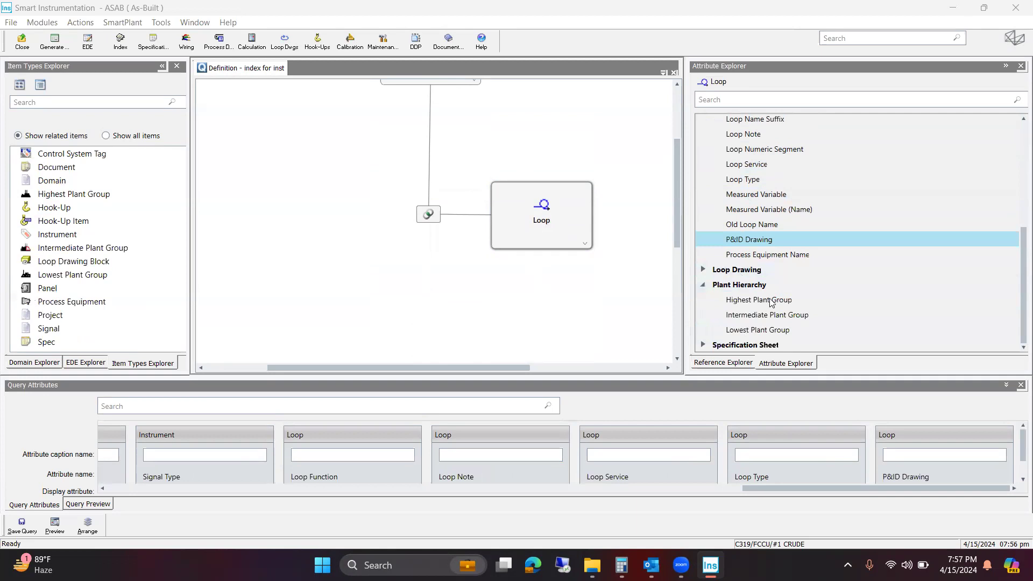
{"action": "scroll", "coordinate": [742, 315], "scroll_direction": "up", "scroll_amount": 5}
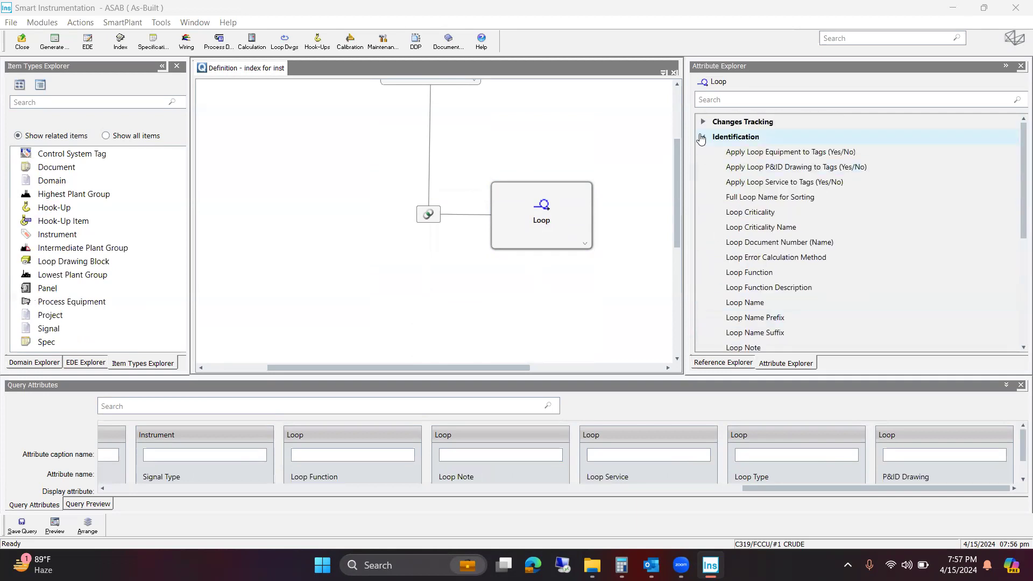
{"action": "left_click", "coordinate": [702, 138]}
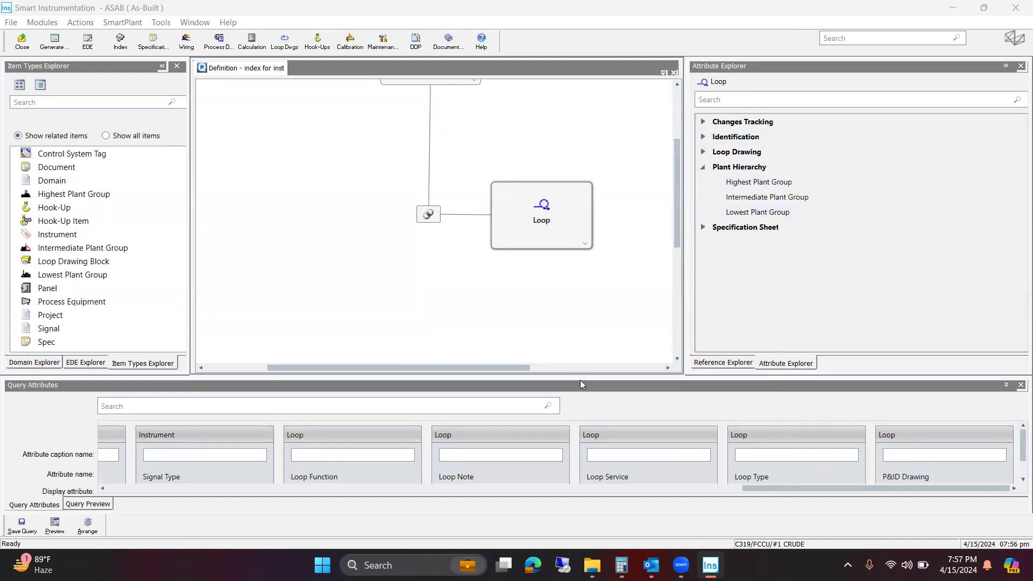
{"action": "left_click_drag", "start_coordinate": [582, 376], "coordinate": [582, 287]}
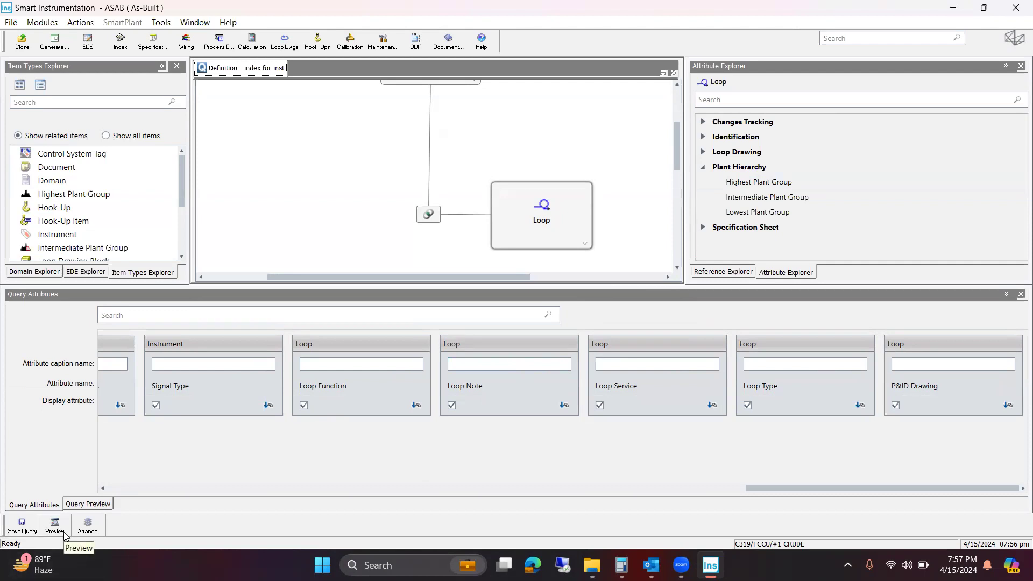
- Save the query, generate its preview and look through the instrument rows
{"action": "left_click", "coordinate": [25, 529]}
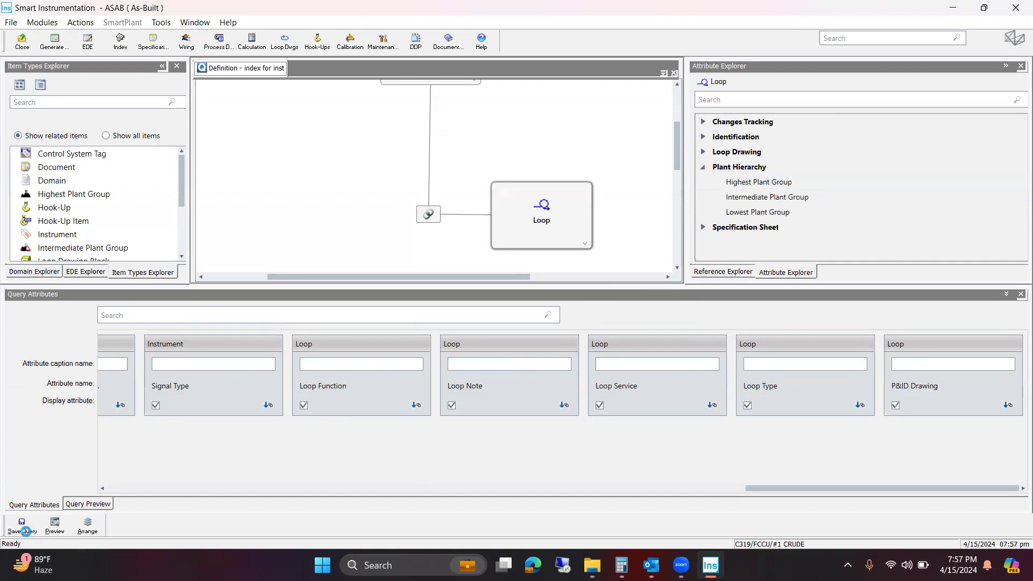
{"action": "left_click", "coordinate": [55, 532]}
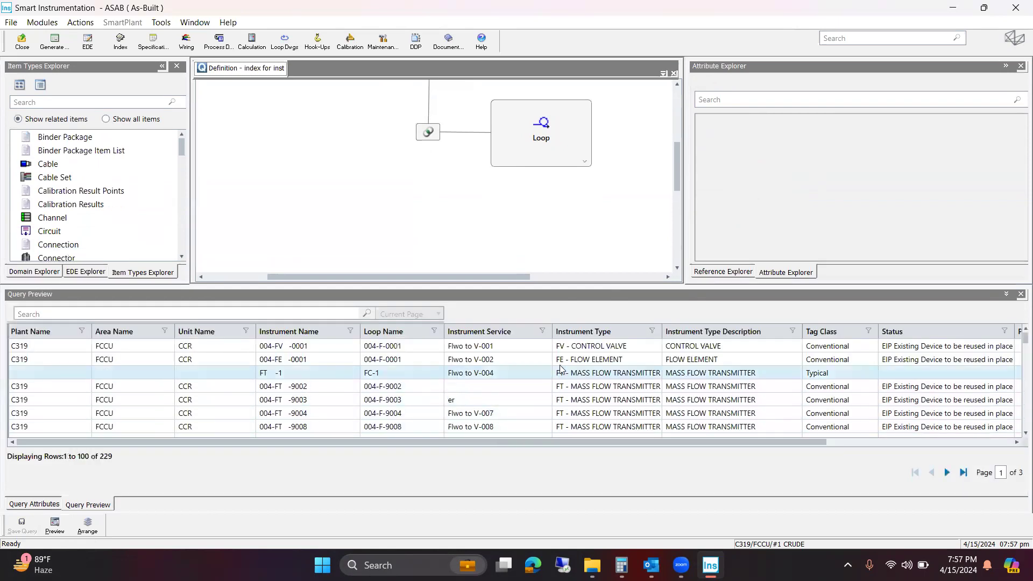
{"action": "scroll", "coordinate": [572, 353], "scroll_direction": "down", "scroll_amount": 5}
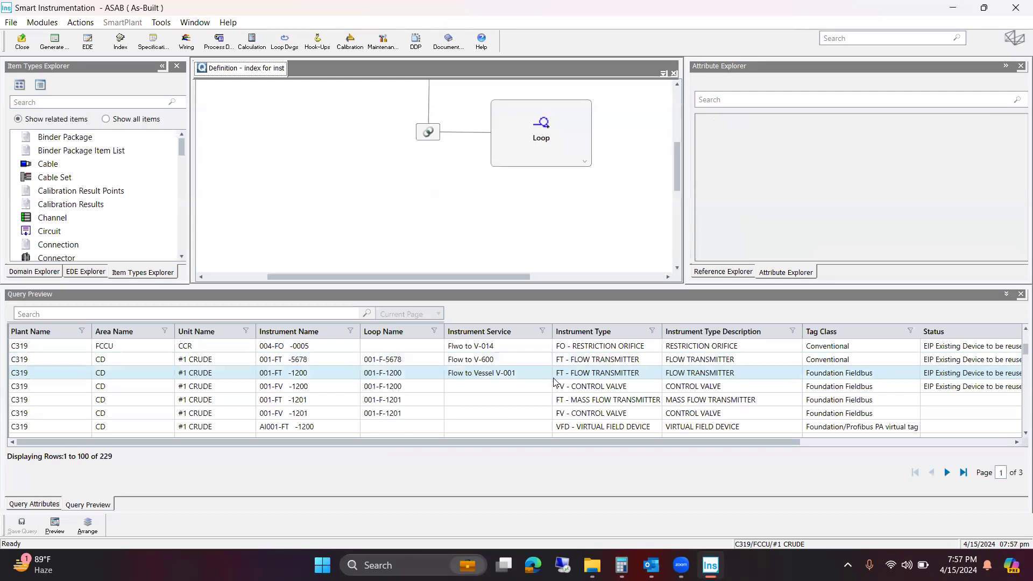
{"action": "scroll", "coordinate": [568, 380], "scroll_direction": "down", "scroll_amount": 5}
{"action": "scroll", "coordinate": [569, 399], "scroll_direction": "down", "scroll_amount": 10}
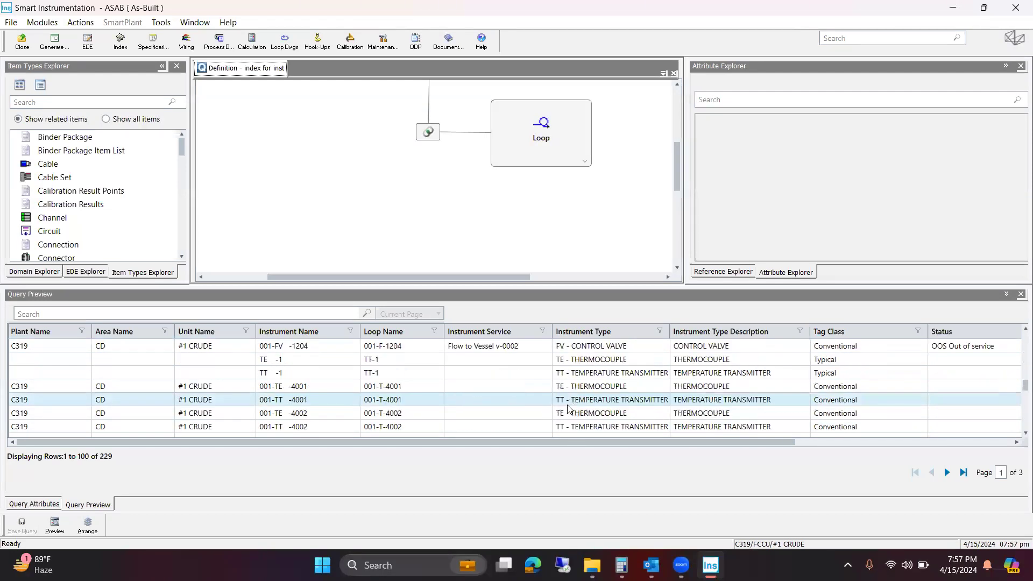
{"action": "scroll", "coordinate": [566, 405], "scroll_direction": "up", "scroll_amount": 15}
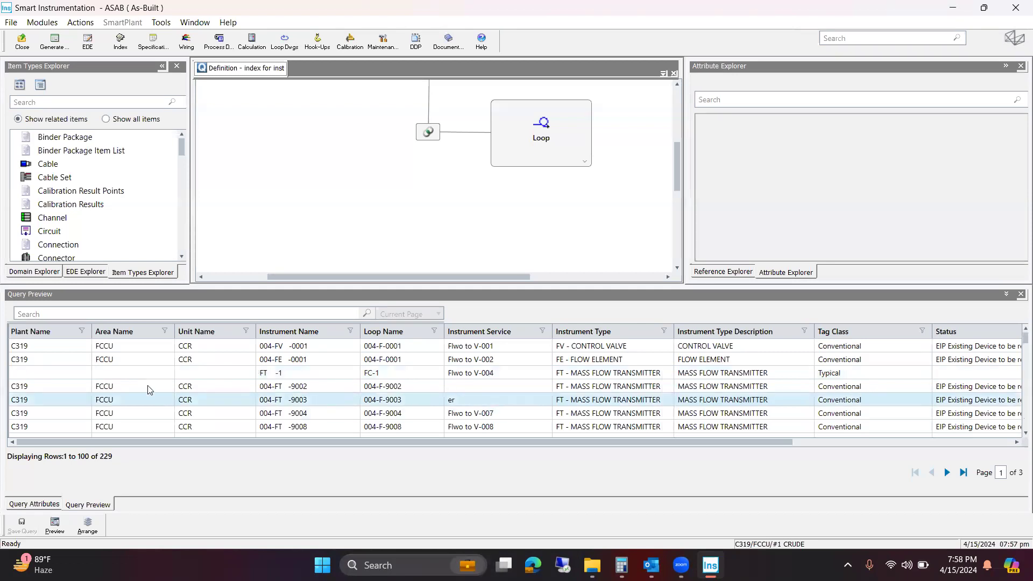
- Filter the query preview's Plant Name column to C298 and C319
{"action": "left_click", "coordinate": [81, 334]}
{"action": "left_click", "coordinate": [84, 117]}
{"action": "left_click", "coordinate": [84, 131]}
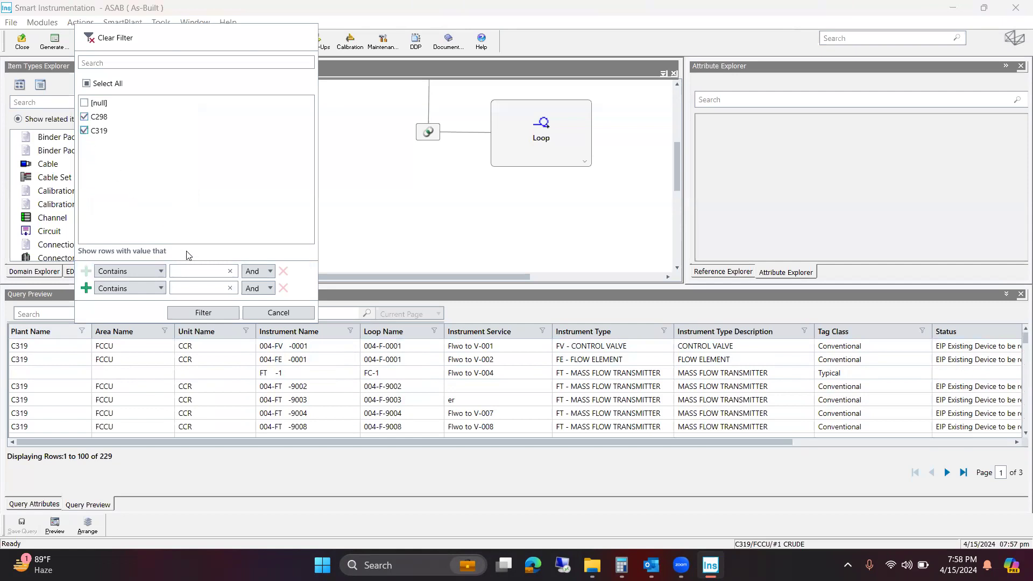
{"action": "left_click", "coordinate": [214, 315]}
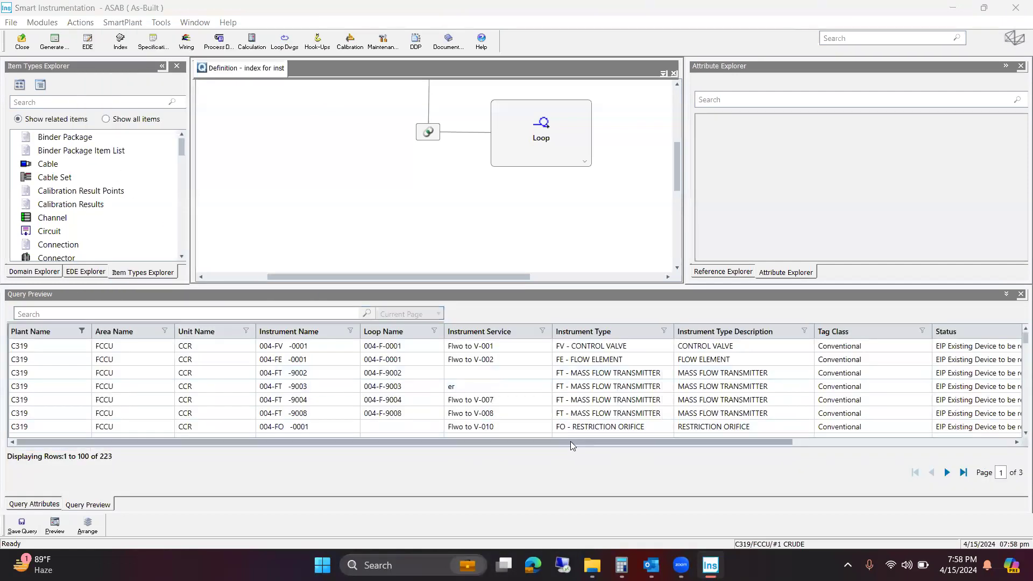
- Review the remaining preview columns and check the filter values offered for Instrument I/O Type
{"action": "left_click_drag", "start_coordinate": [579, 442], "coordinate": [709, 443]}
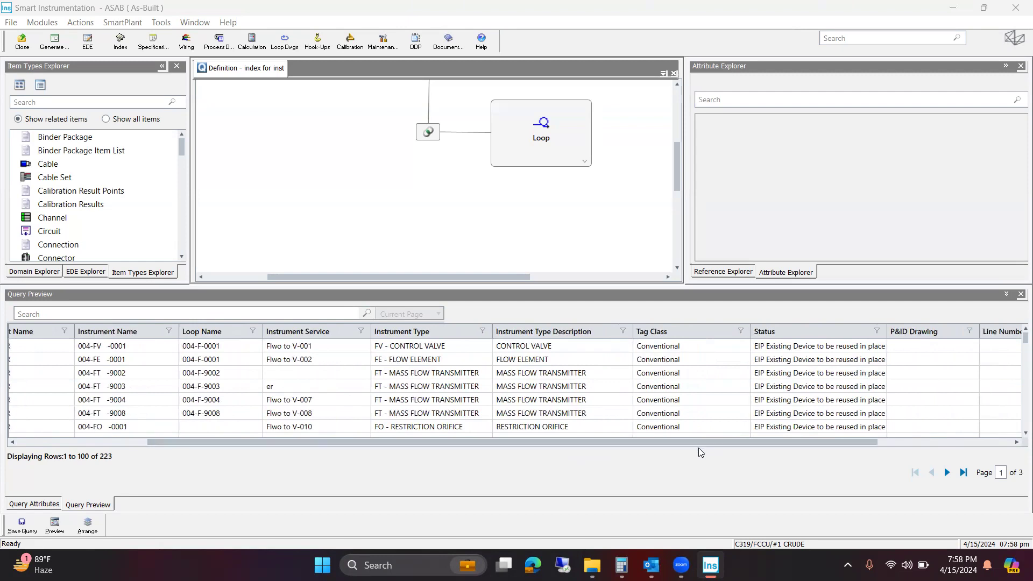
{"action": "left_click_drag", "start_coordinate": [702, 446], "coordinate": [882, 446]}
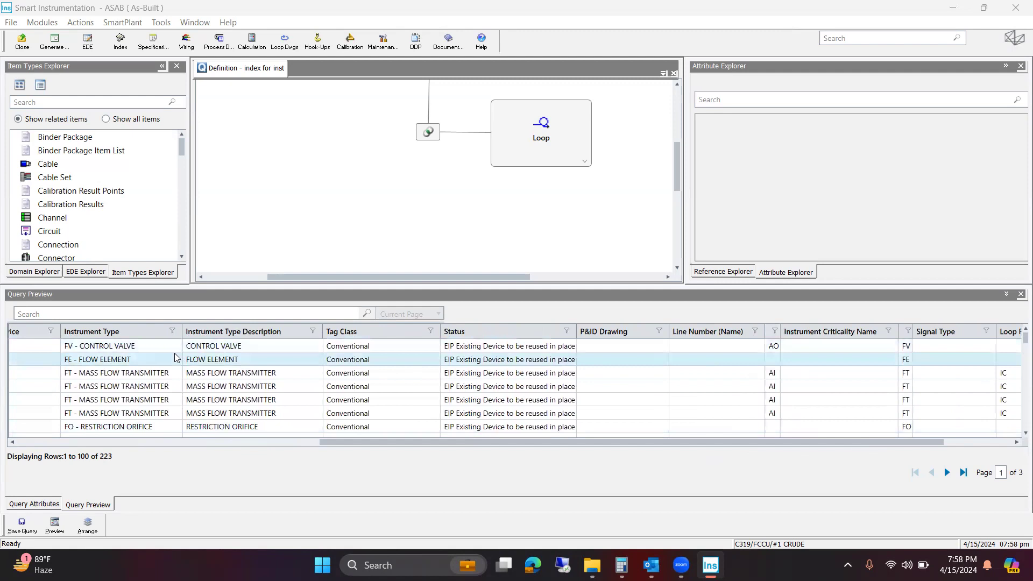
{"action": "left_click", "coordinate": [773, 331]}
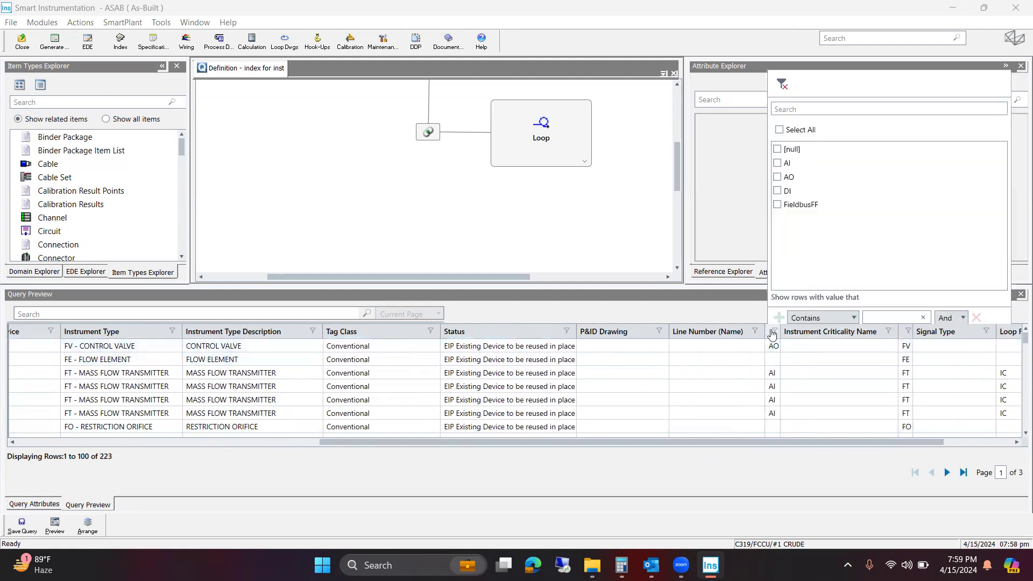
{"action": "left_click", "coordinate": [715, 472]}
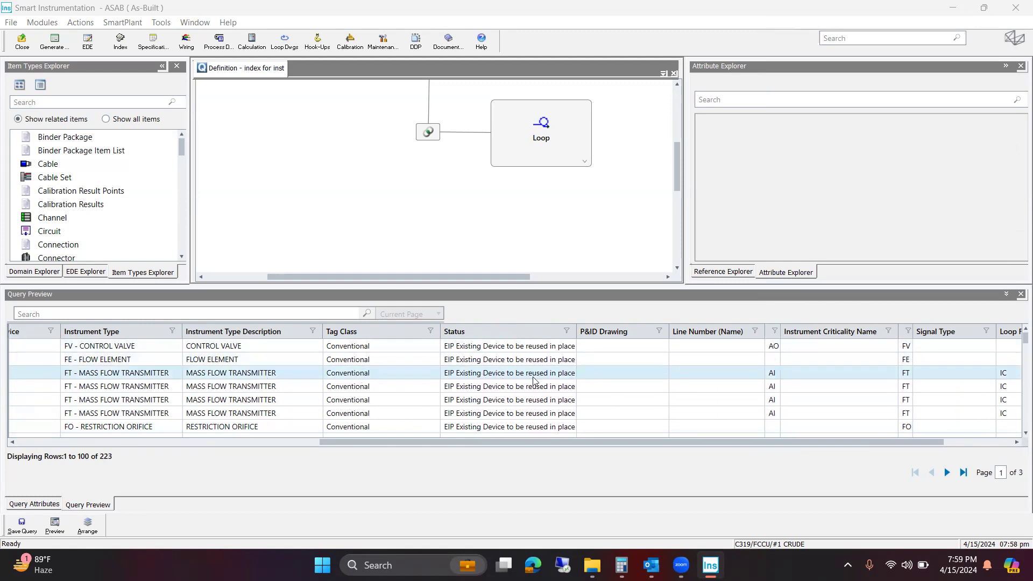
- Try selecting AI, AO, DI and FieldbusFF in the Instrument I/O Type filter, deselect them again and apply the filter
{"action": "left_click", "coordinate": [775, 332]}
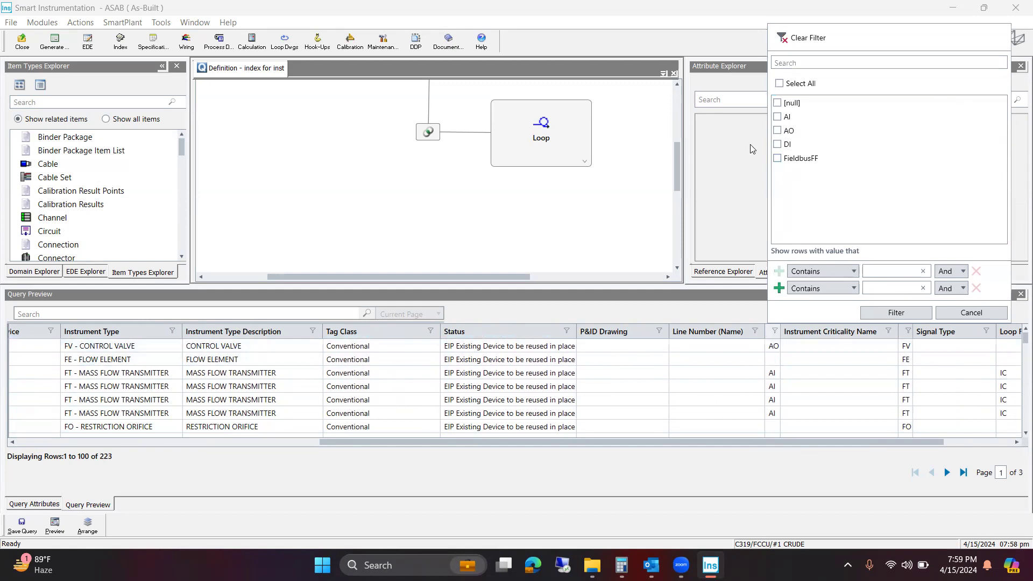
{"action": "left_click", "coordinate": [778, 117]}
{"action": "left_click", "coordinate": [778, 130]}
{"action": "left_click", "coordinate": [780, 145]}
{"action": "left_click", "coordinate": [781, 159]}
{"action": "left_click", "coordinate": [778, 117]}
{"action": "left_click", "coordinate": [778, 131]}
{"action": "left_click", "coordinate": [779, 145]}
{"action": "left_click", "coordinate": [778, 158]}
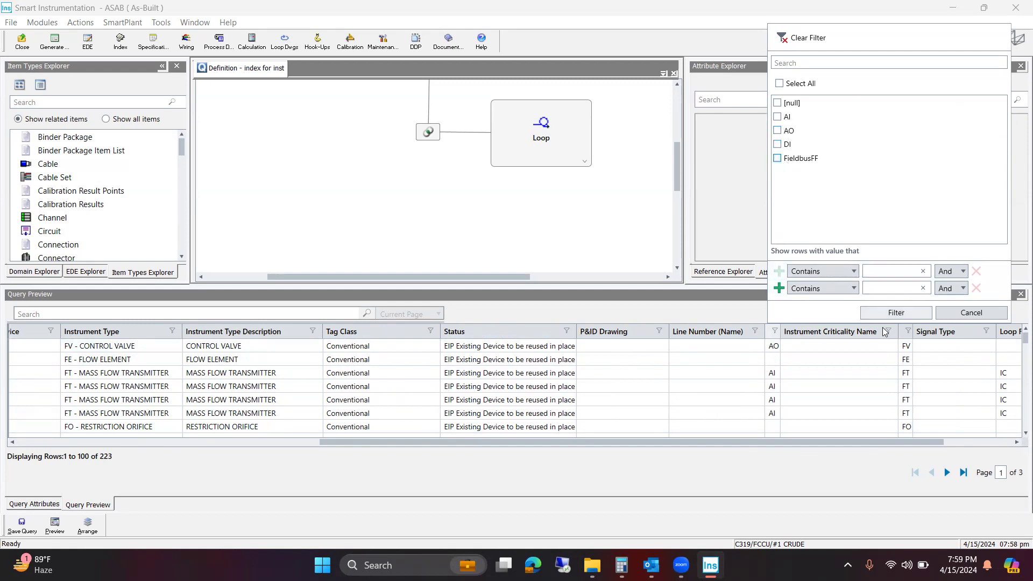
{"action": "left_click", "coordinate": [906, 313]}
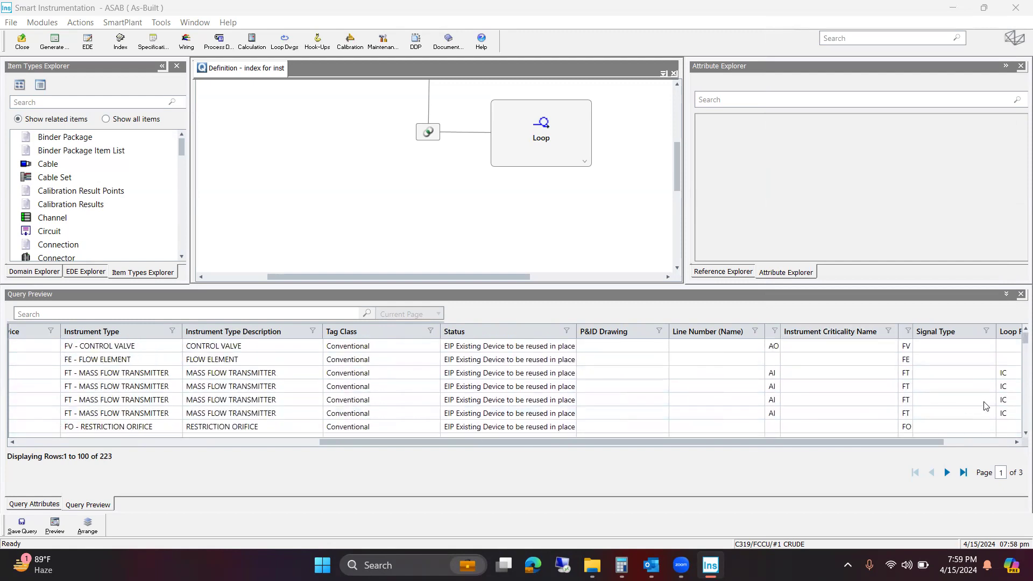
- Filter the query preview's Instrument Type column to values containing "control" and clear that filter again
{"action": "left_click_drag", "start_coordinate": [547, 443], "coordinate": [204, 443]}
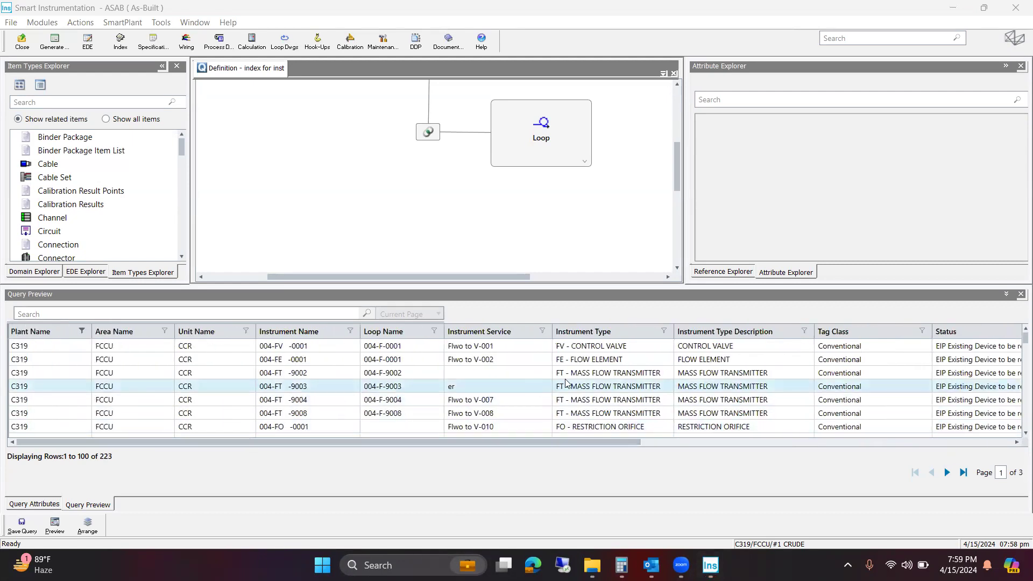
{"action": "left_click", "coordinate": [664, 331]}
{"action": "left_click", "coordinate": [770, 271]}
{"action": "type", "text": "con"}
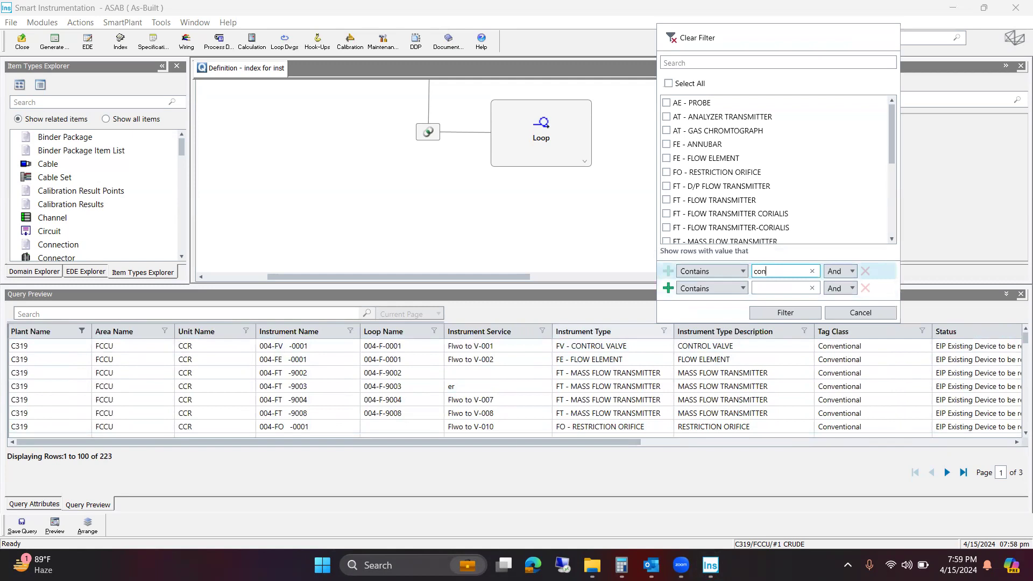
{"action": "type", "text": "trol"}
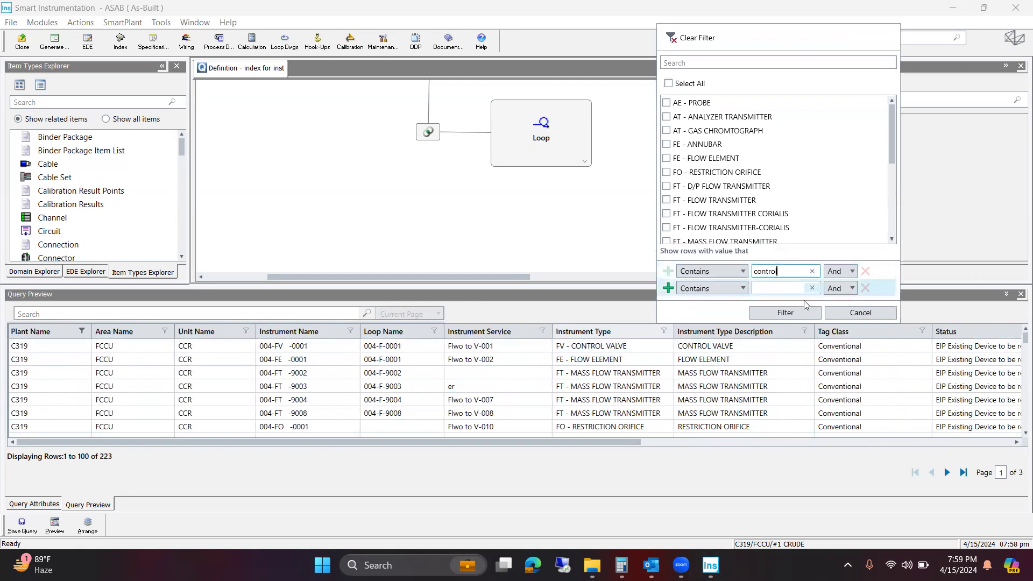
{"action": "left_click", "coordinate": [785, 312]}
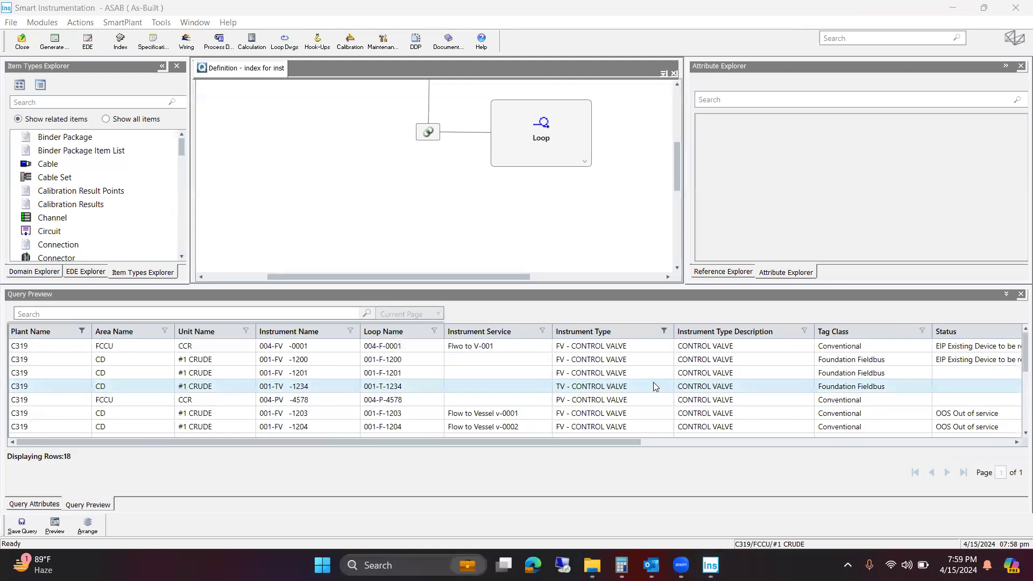
{"action": "left_click", "coordinate": [665, 332]}
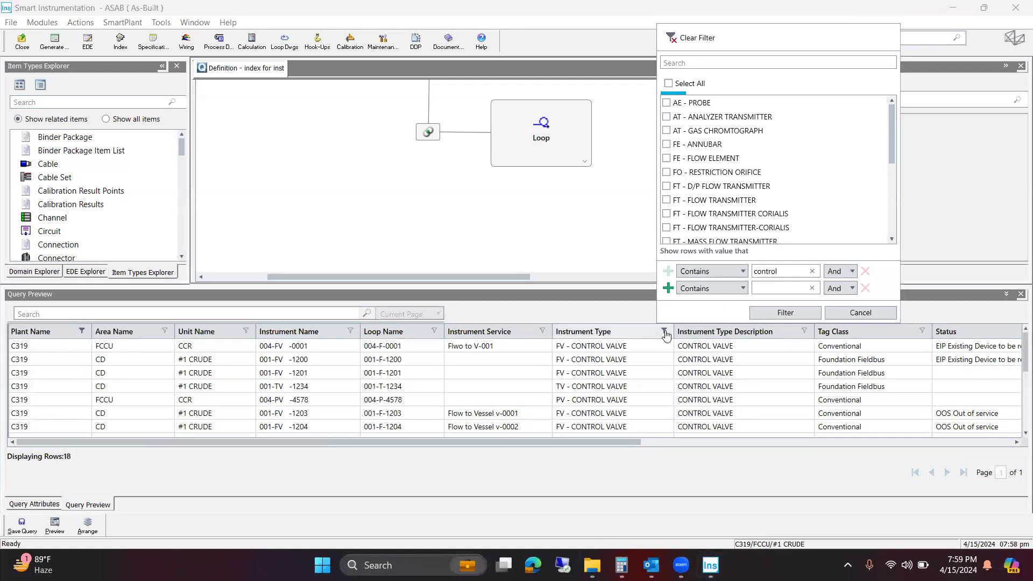
{"action": "left_click", "coordinate": [688, 39]}
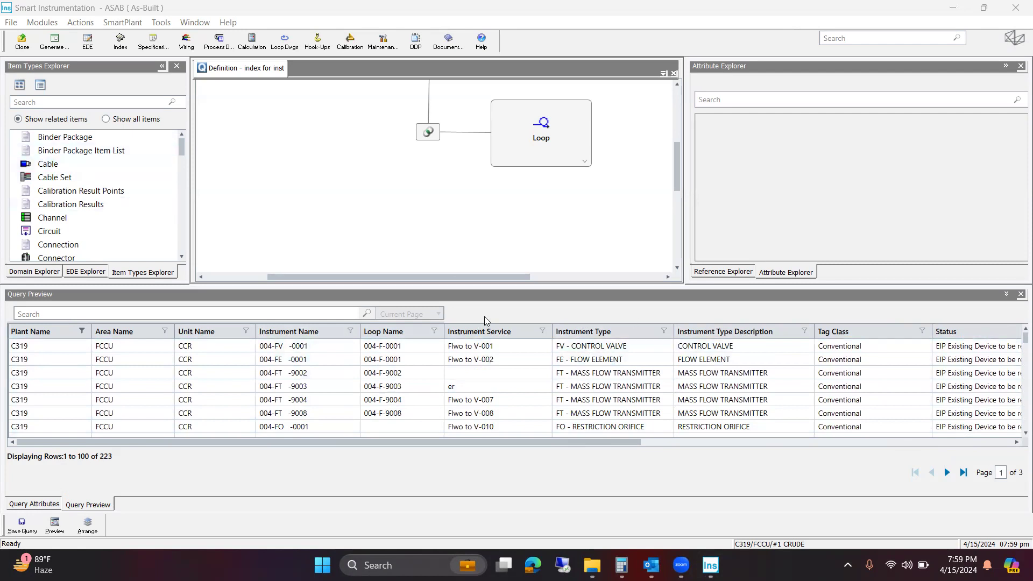
- Save the query and close its Attribute Explorer and definition window
{"action": "left_click", "coordinate": [22, 527]}
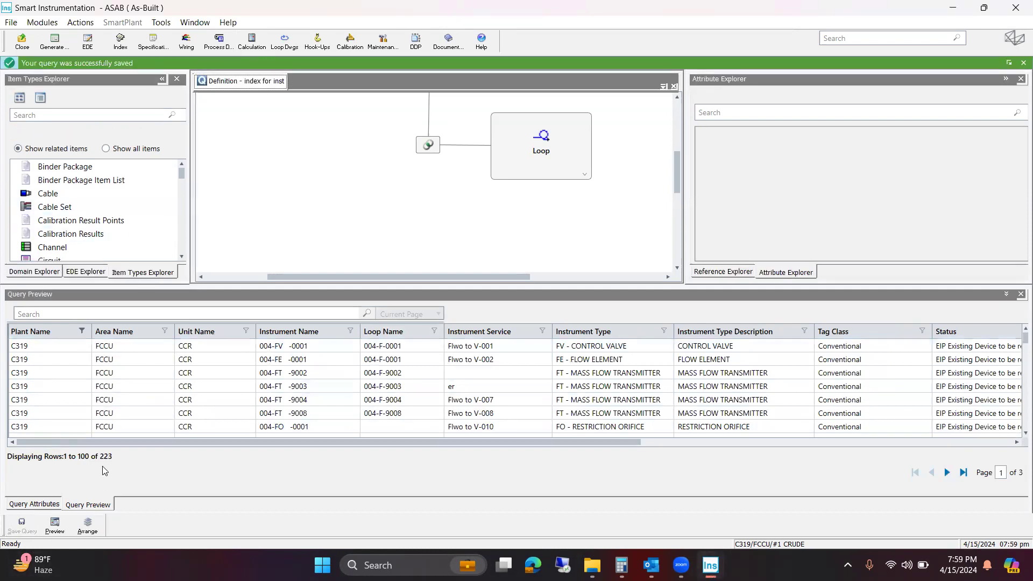
{"action": "left_click", "coordinate": [1022, 63]}
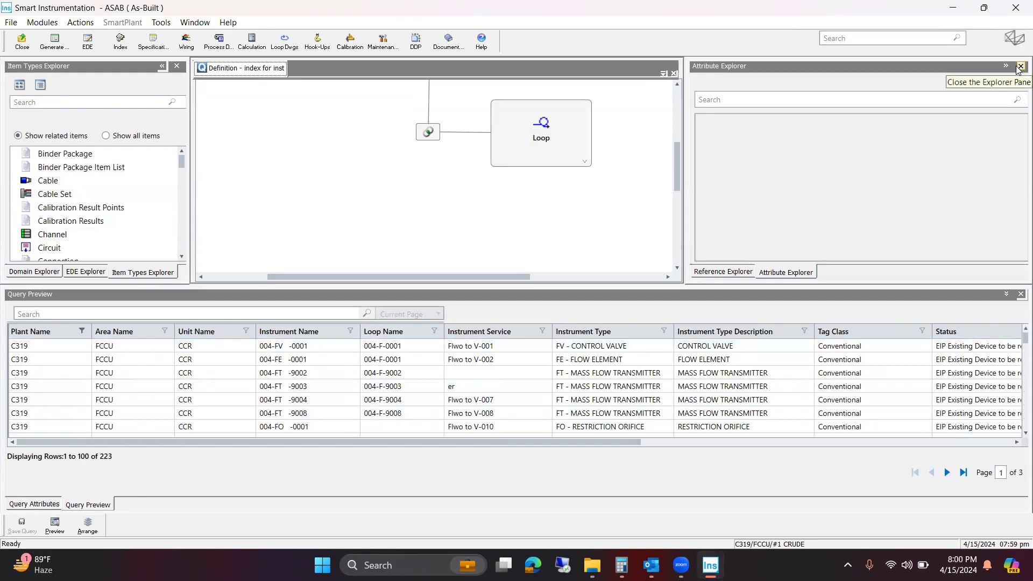
{"action": "left_click", "coordinate": [1020, 67]}
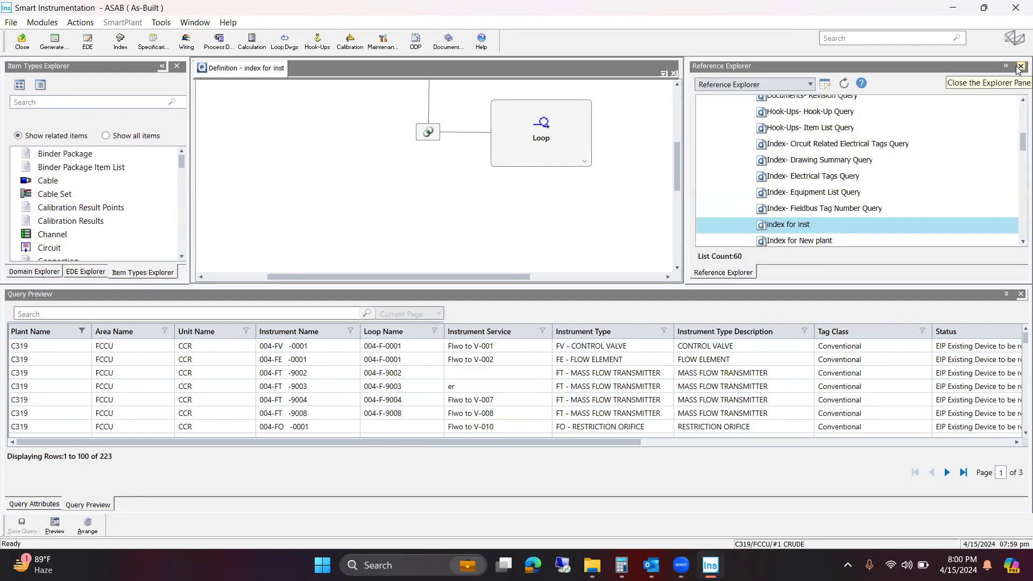
{"action": "left_click", "coordinate": [674, 73]}
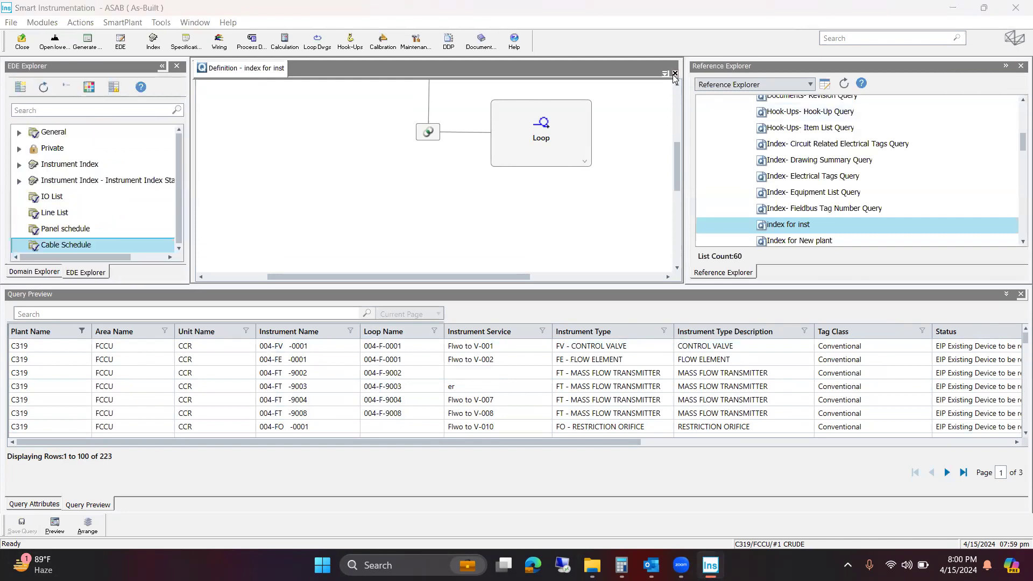
- Generate an EDE view from the "index for inst" query, named "instrument index-Std List" with view type Instrument Index
{"action": "right_click", "coordinate": [779, 225]}
{"action": "mouse_move", "coordinate": [812, 246]}
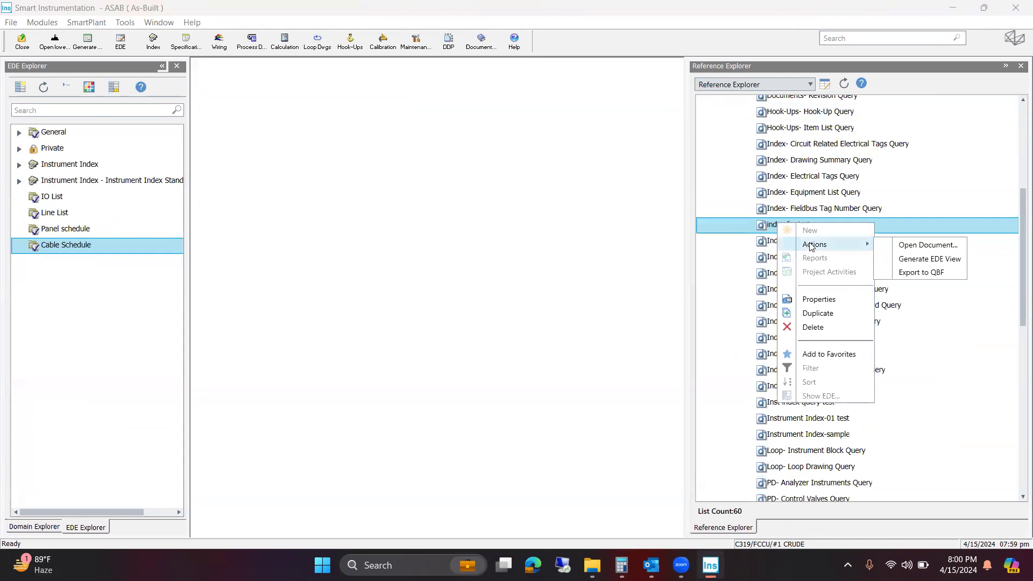
{"action": "left_click", "coordinate": [926, 260]}
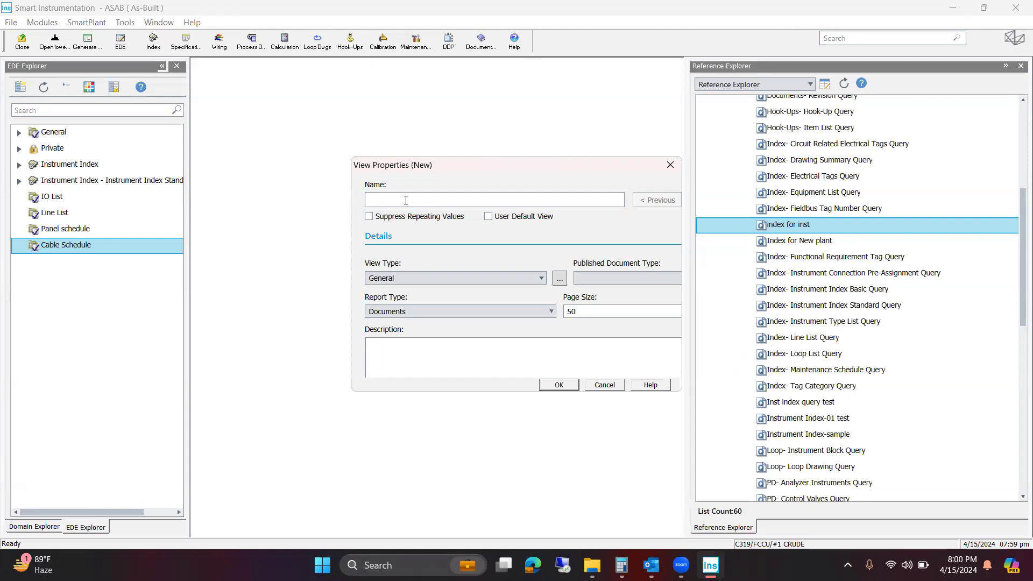
{"action": "type", "text": "strument index-Std List"}
{"action": "left_click", "coordinate": [482, 275]}
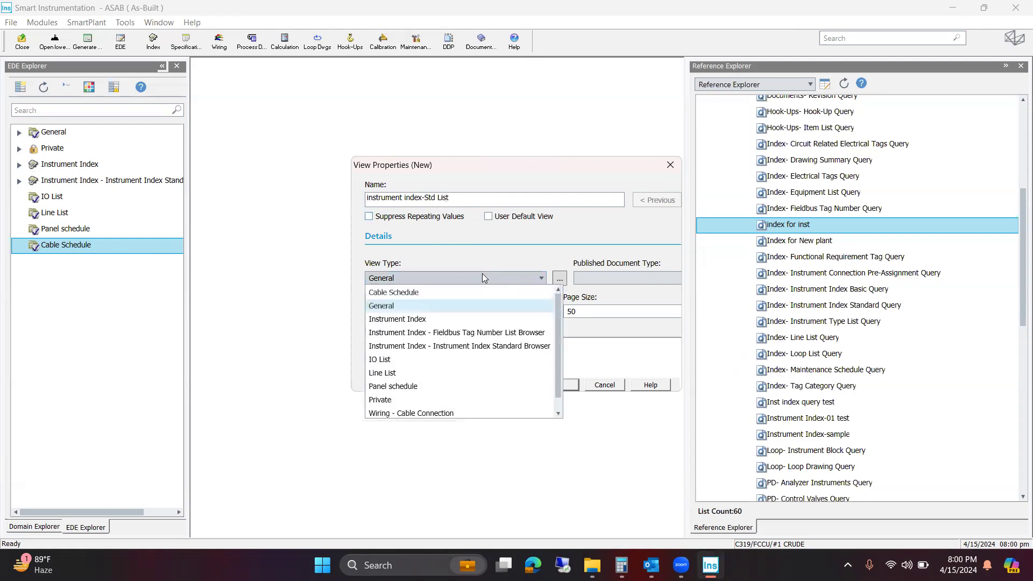
{"action": "left_click", "coordinate": [445, 320]}
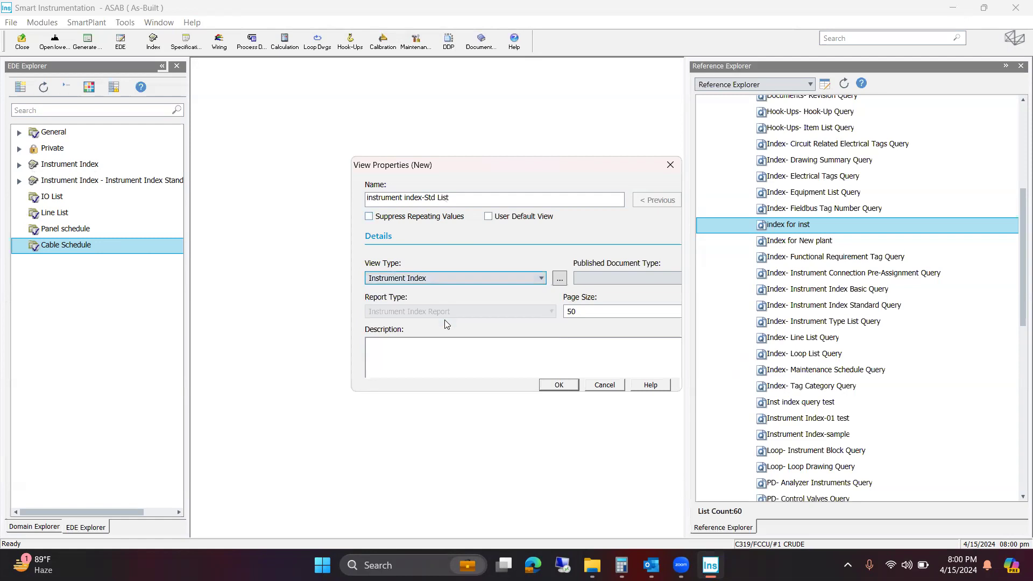
- Set the new view's page size to 150 and create the view
{"action": "left_click", "coordinate": [596, 312]}
{"action": "left_click_drag", "start_coordinate": [560, 313], "coordinate": [546, 314]}
{"action": "type", "text": "50"}
{"action": "key", "text": "BackSpace"}
{"action": "key", "text": "BackSpace"}
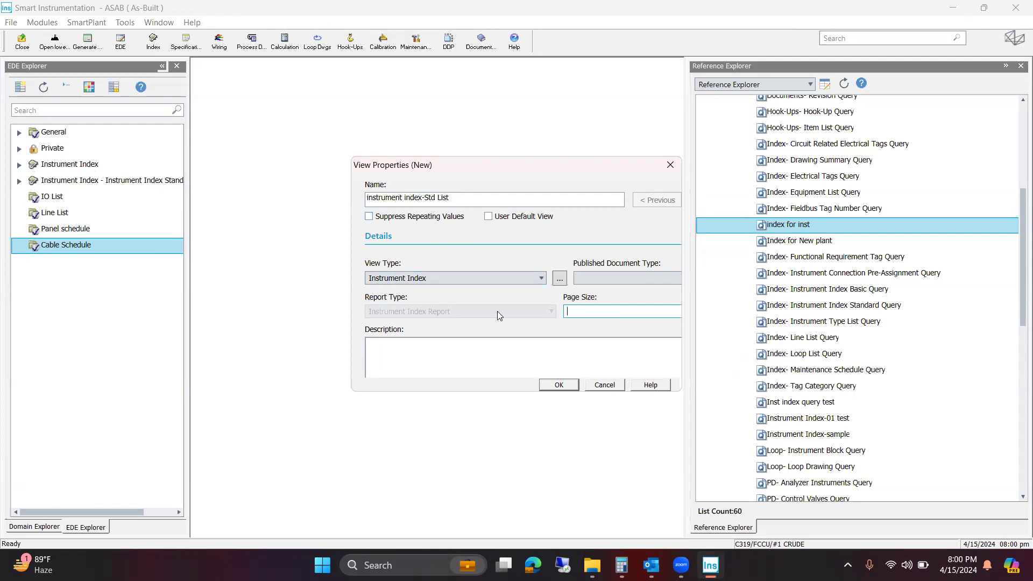
{"action": "type", "text": "150"}
{"action": "left_click", "coordinate": [561, 384]}
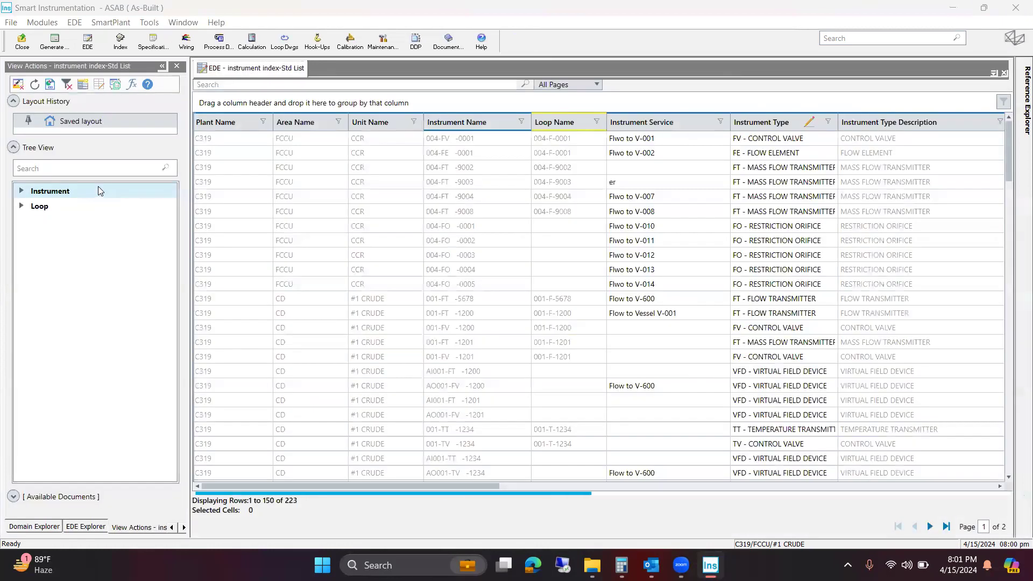
- Check the EDE Explorer for the new view, and close both the view and the explorer
{"action": "left_click", "coordinate": [99, 527]}
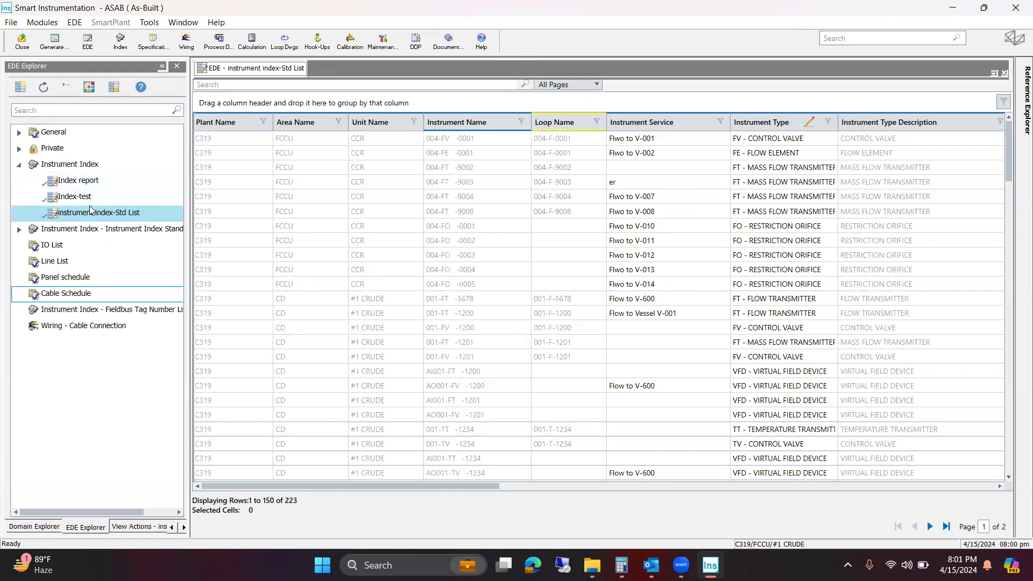
{"action": "right_click", "coordinate": [288, 71]}
{"action": "left_click", "coordinate": [314, 99]}
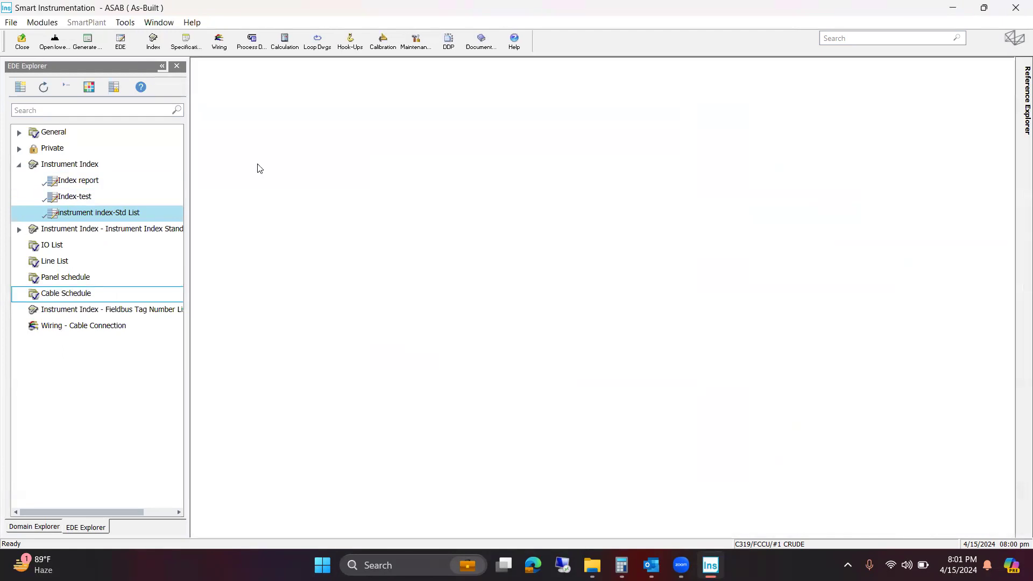
{"action": "left_click", "coordinate": [177, 66]}
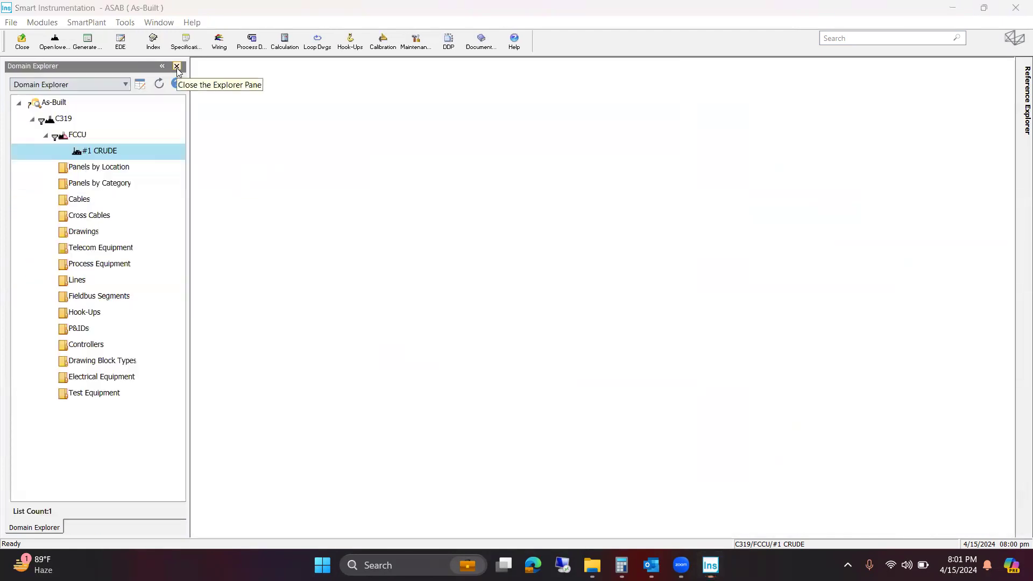
- Reopen the EDE Manager and open "instrument index-Std List" under Instrument Index
{"action": "left_click", "coordinate": [50, 21]}
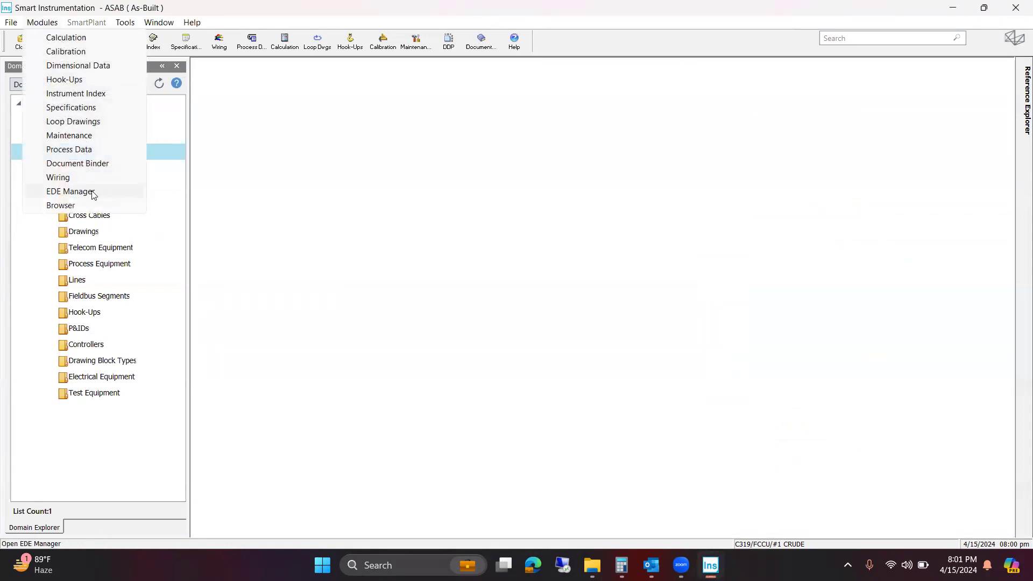
{"action": "left_click", "coordinate": [114, 191]}
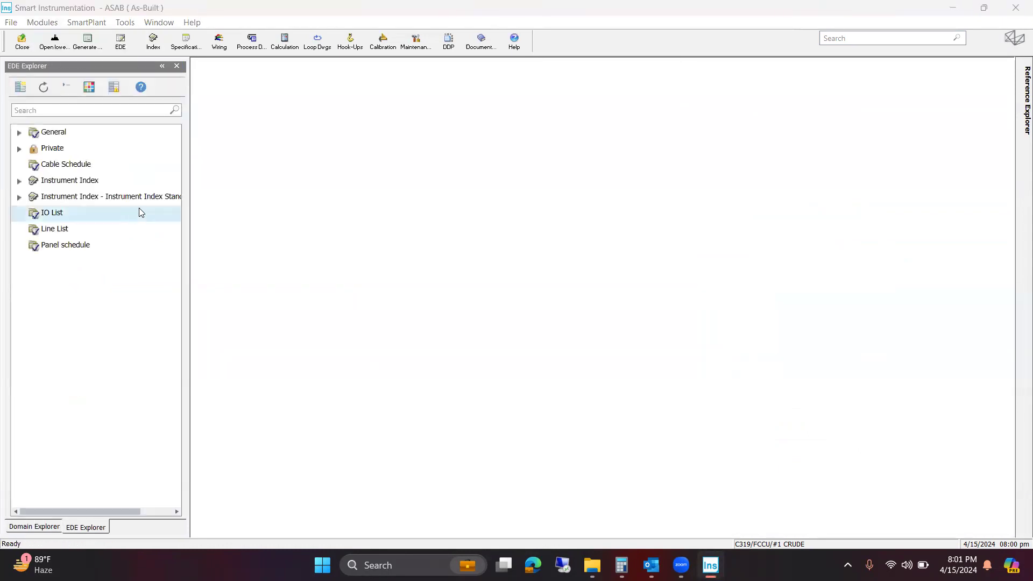
{"action": "left_click", "coordinate": [19, 181]}
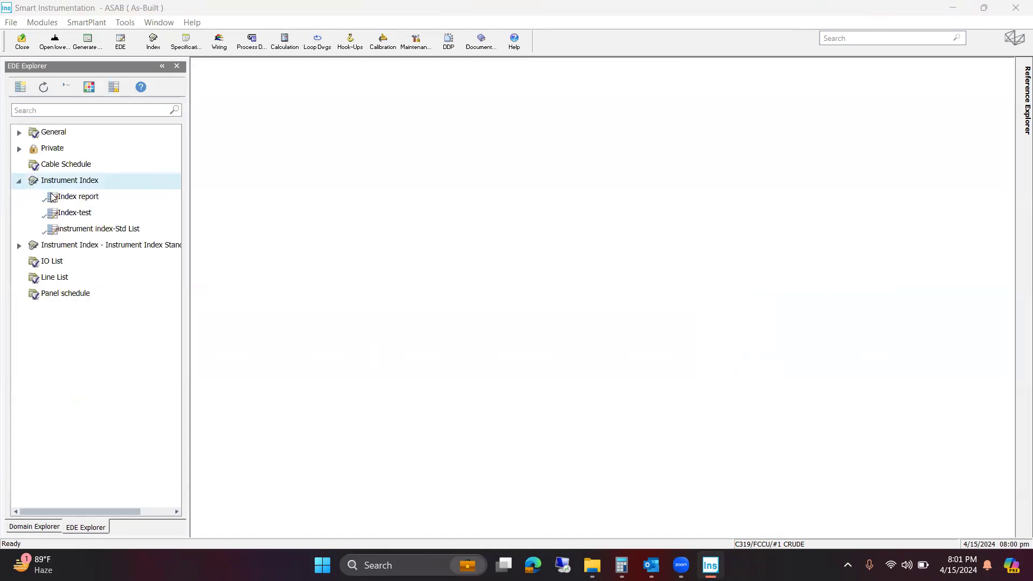
{"action": "left_click", "coordinate": [94, 231]}
{"action": "double_click", "coordinate": [94, 231]}
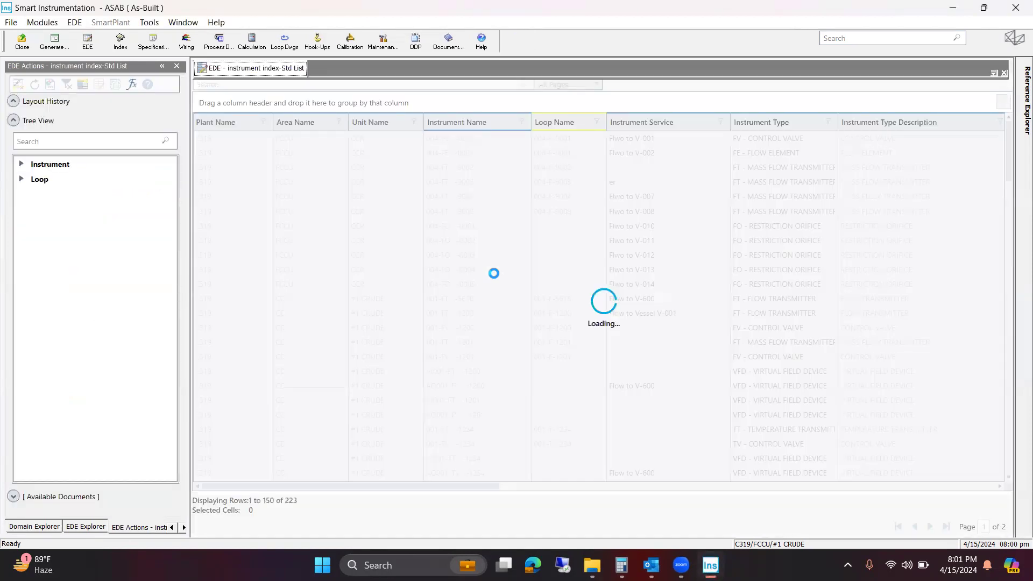
- Filter the view's Instrument Type Description column to all values found by searching for "transmitter"
{"action": "left_click_drag", "start_coordinate": [489, 483], "coordinate": [609, 483]}
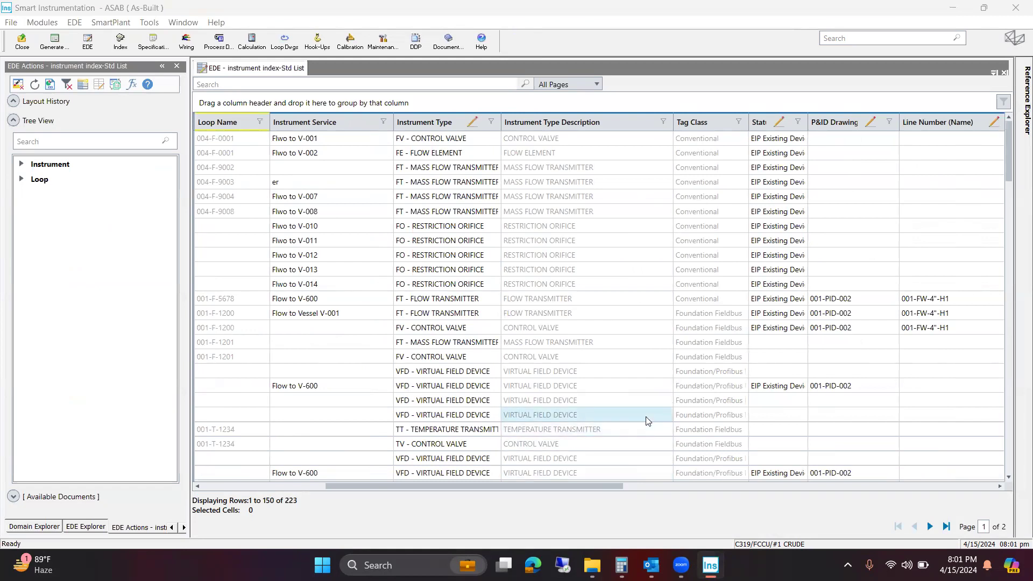
{"action": "left_click_drag", "start_coordinate": [611, 484], "coordinate": [658, 487]}
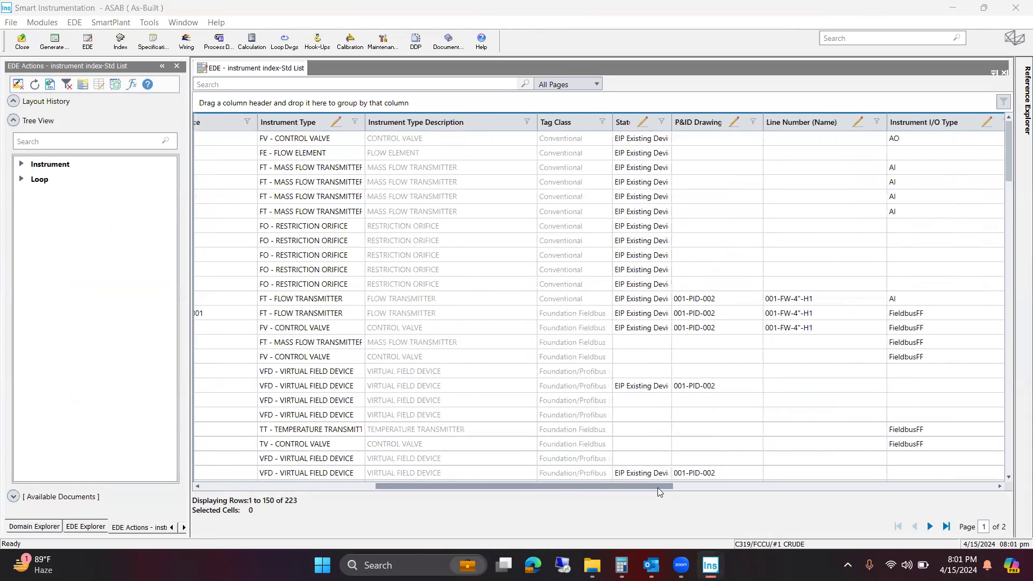
{"action": "left_click", "coordinate": [527, 123]}
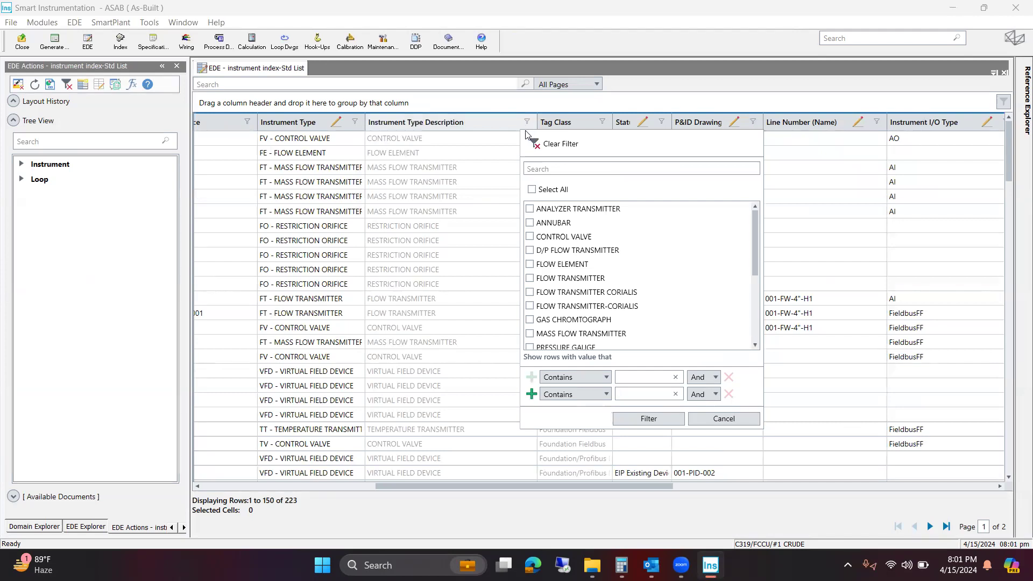
{"action": "left_click", "coordinate": [543, 167]}
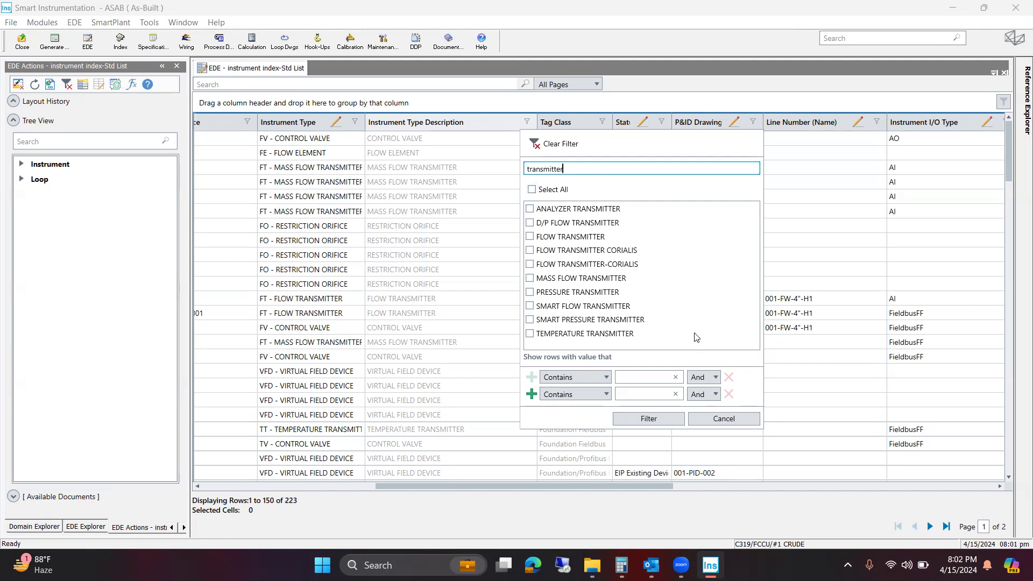
{"action": "left_click", "coordinate": [533, 190]}
{"action": "left_click", "coordinate": [649, 419]}
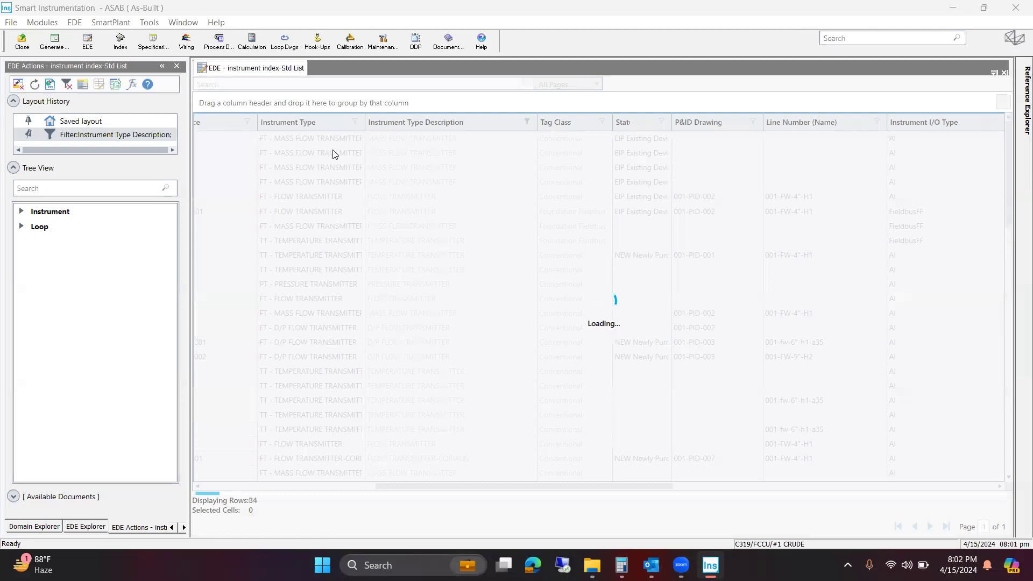
- Review the transmitter rows and filter the Instrument I/O Type column to [null], AI and DI
{"action": "scroll", "coordinate": [334, 197], "scroll_direction": "down", "scroll_amount": 9}
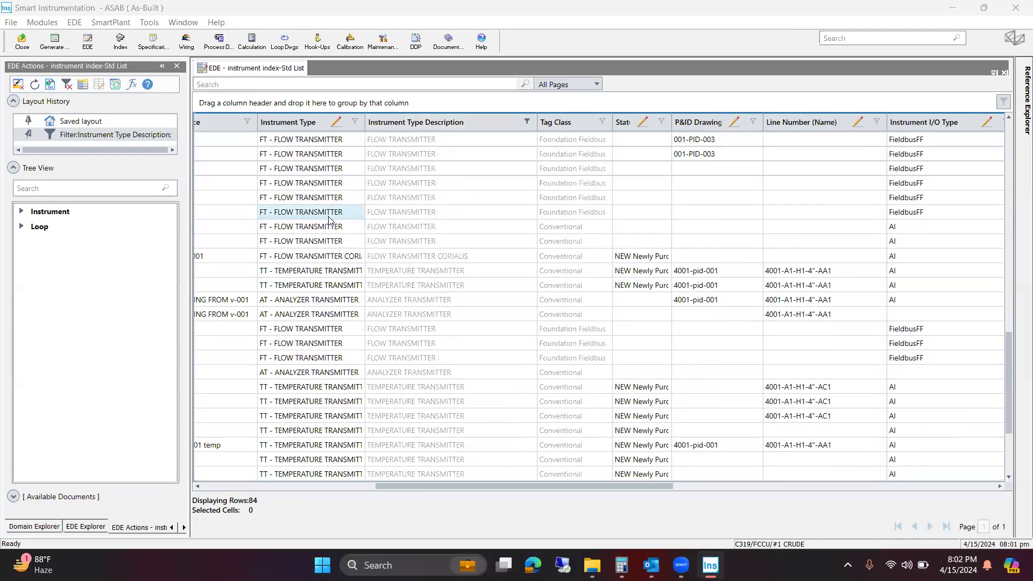
{"action": "scroll", "coordinate": [338, 305], "scroll_direction": "up", "scroll_amount": 15}
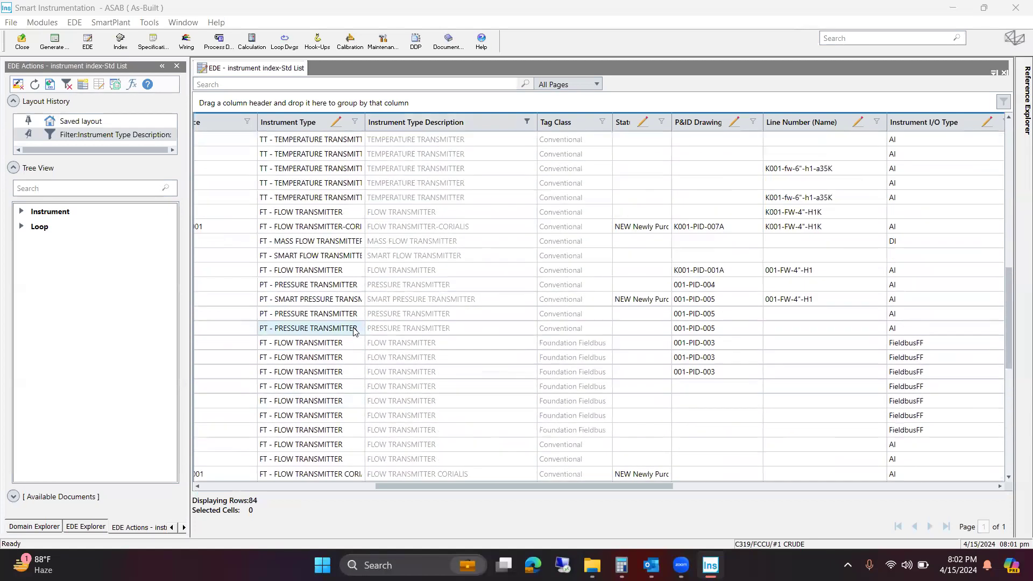
{"action": "scroll", "coordinate": [356, 331], "scroll_direction": "down", "scroll_amount": 2}
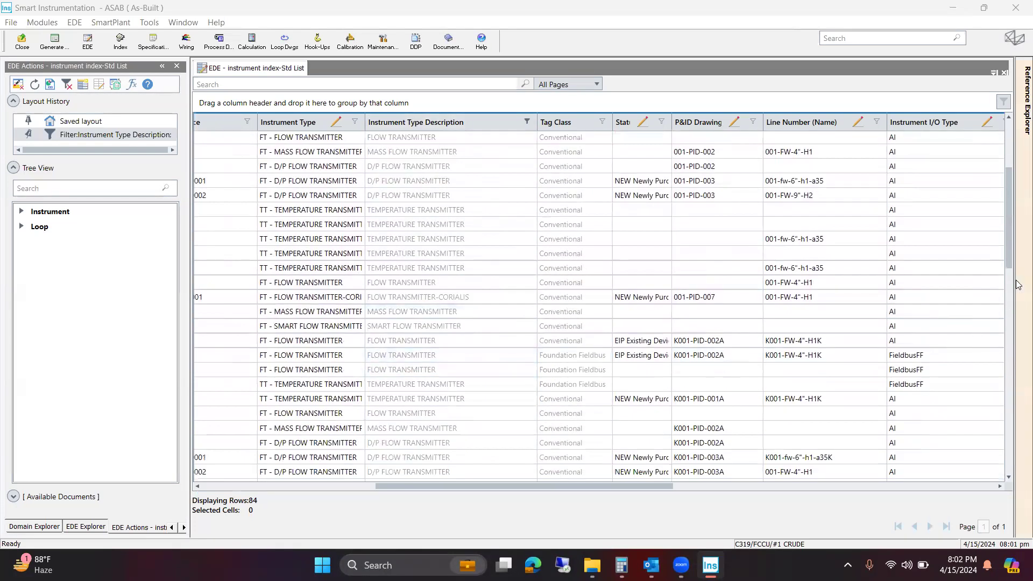
{"action": "scroll", "coordinate": [966, 276], "scroll_direction": "up", "scroll_amount": 4}
{"action": "left_click_drag", "start_coordinate": [651, 486], "coordinate": [743, 492]}
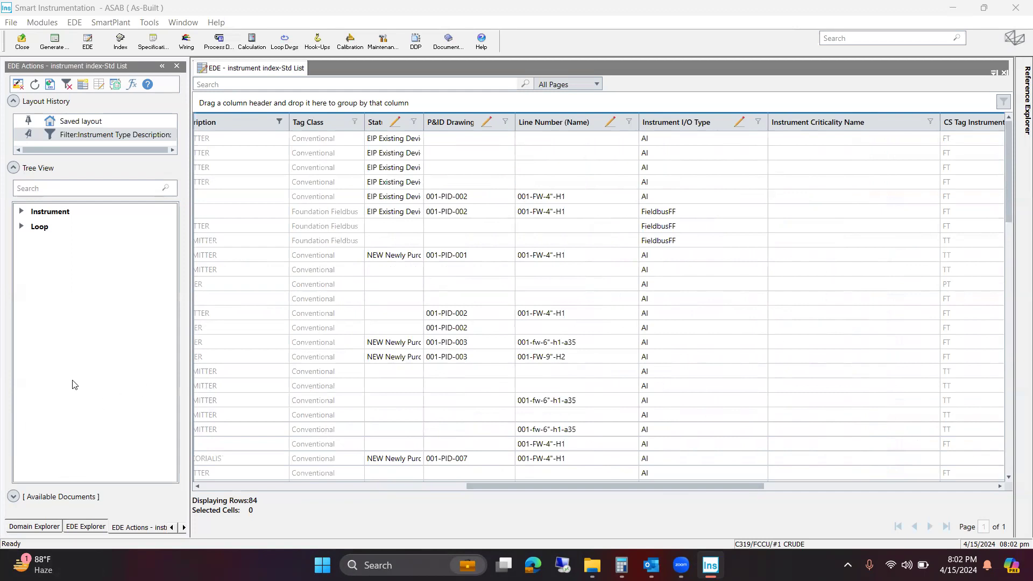
{"action": "left_click", "coordinate": [758, 123]}
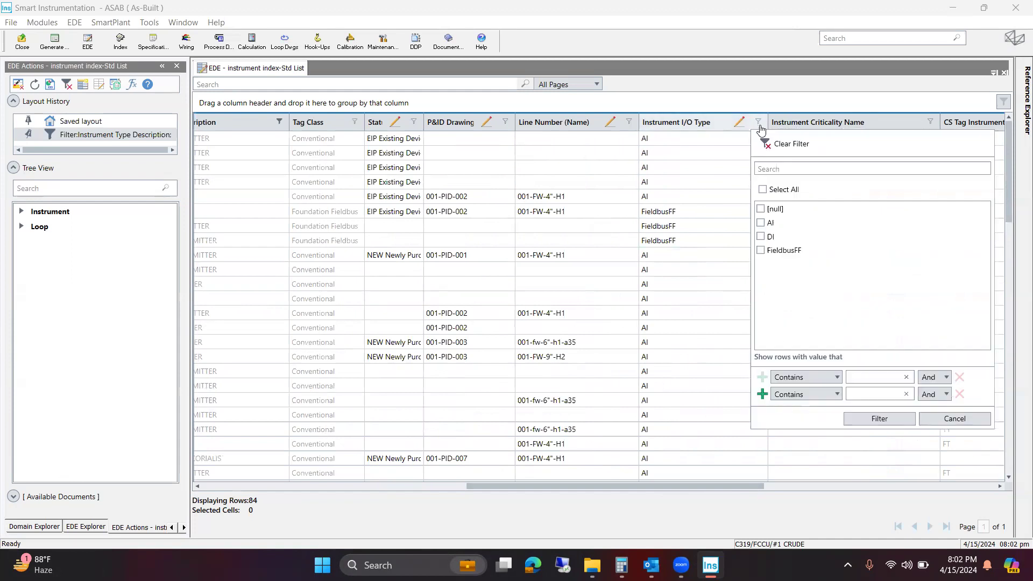
{"action": "left_click", "coordinate": [761, 237]}
{"action": "left_click", "coordinate": [761, 223]}
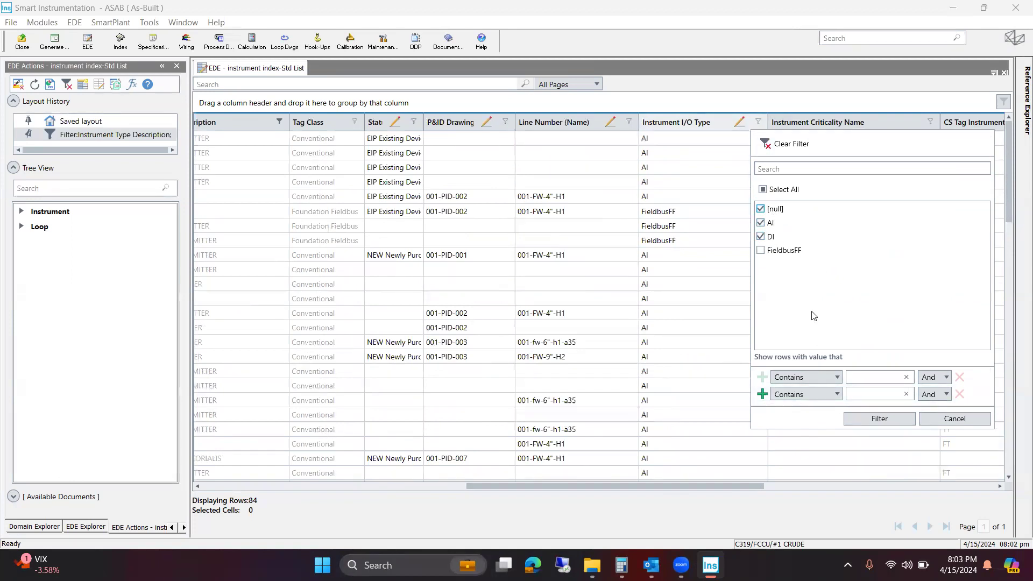
{"action": "left_click", "coordinate": [886, 422]}
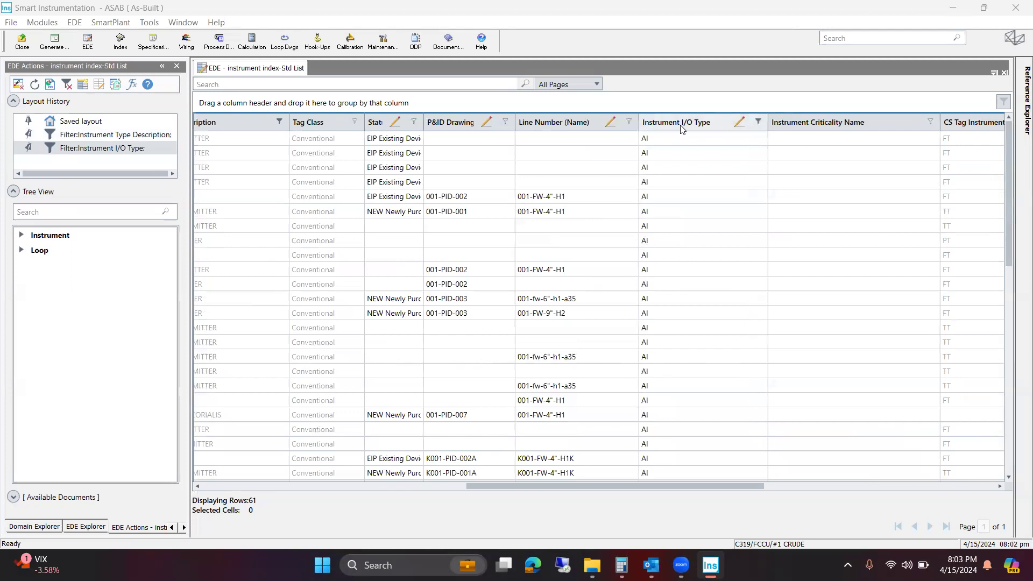
- Sort the view by Instrument I/O Type in descending order and copy AI into the blank I/O type cells of the last rows
{"action": "left_click", "coordinate": [681, 128]}
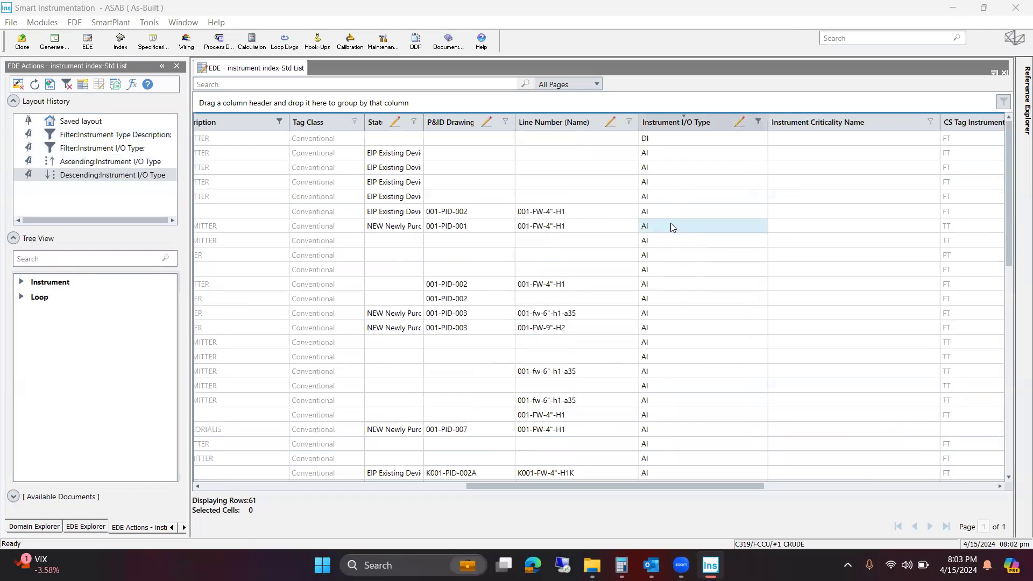
{"action": "scroll", "coordinate": [672, 226], "scroll_direction": "down", "scroll_amount": 12}
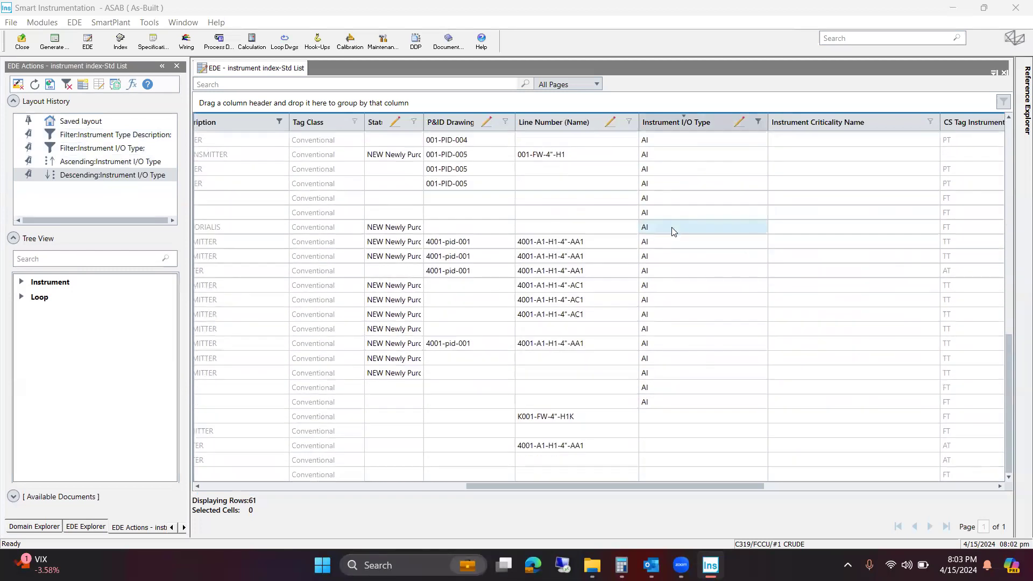
{"action": "left_click", "coordinate": [675, 407]}
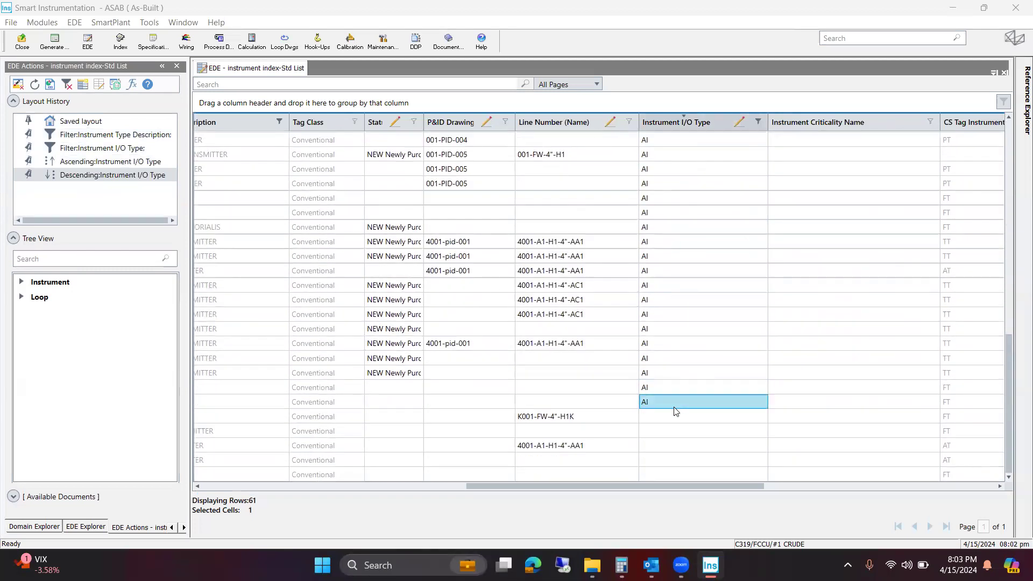
{"action": "key", "text": "ctrl+c"}
{"action": "left_click_drag", "start_coordinate": [662, 421], "coordinate": [663, 479]}
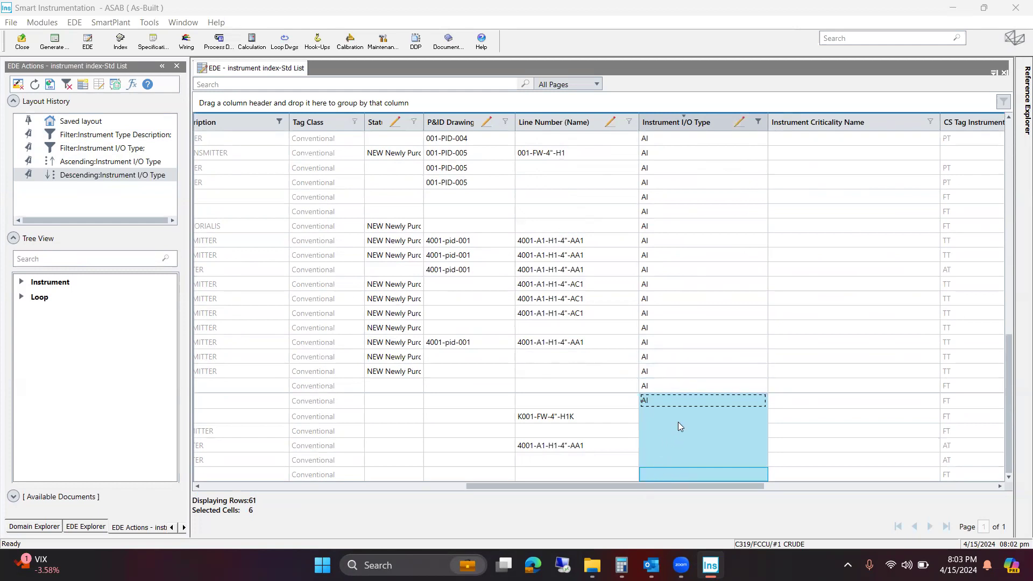
{"action": "key", "text": "ctrl+v"}
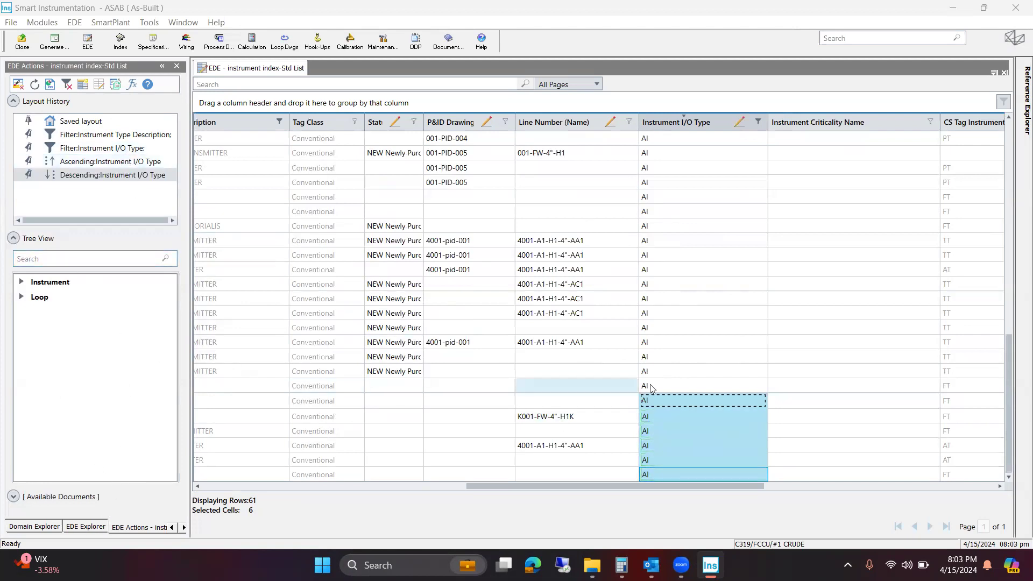
- Change the first row's Instrument I/O Type to AI, and pick AI from the list of values for the second row
{"action": "scroll", "coordinate": [706, 459], "scroll_direction": "up", "scroll_amount": 7}
{"action": "scroll", "coordinate": [708, 463], "scroll_direction": "up", "scroll_amount": 6}
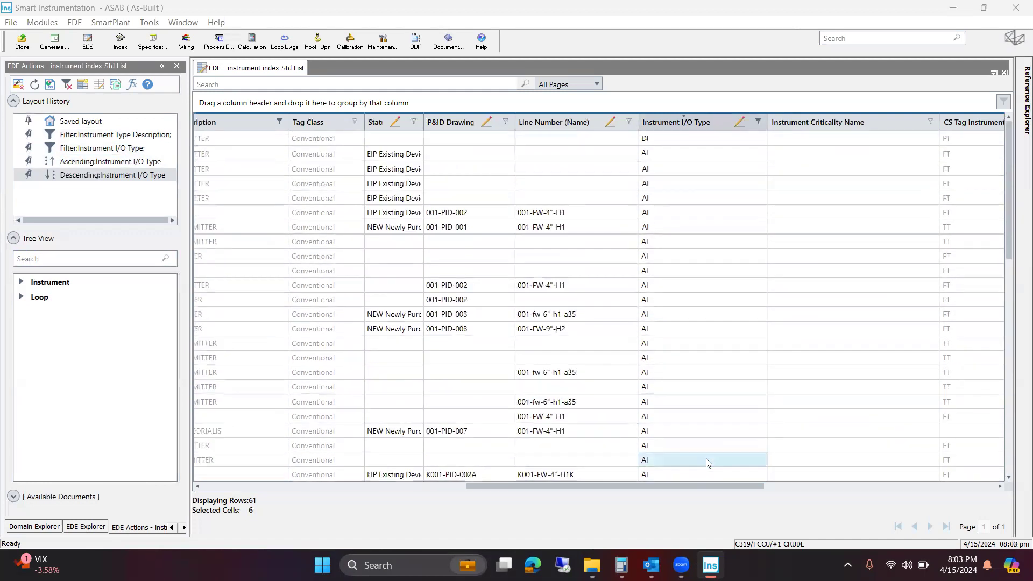
{"action": "left_click", "coordinate": [656, 141]}
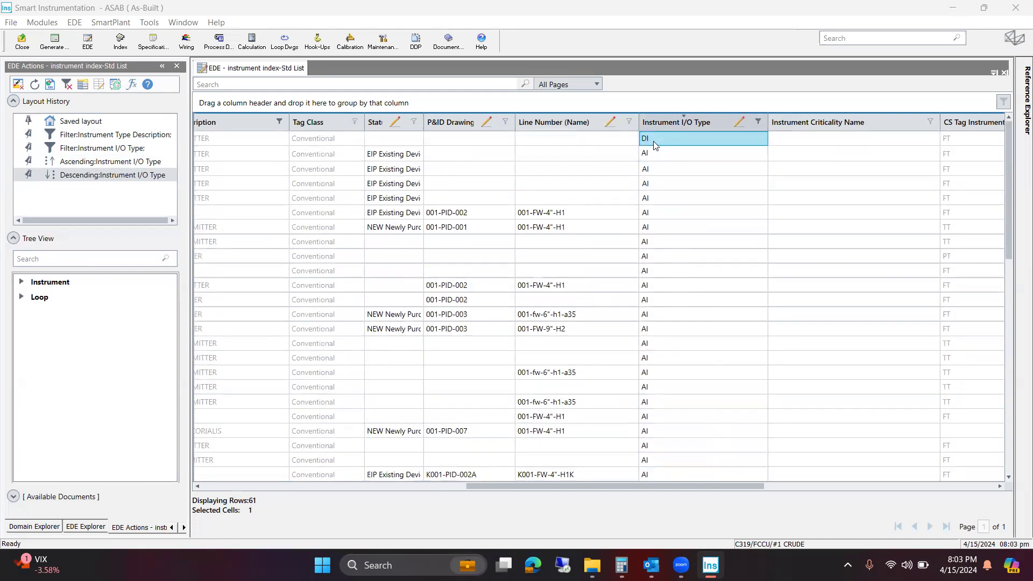
{"action": "left_click", "coordinate": [655, 147]}
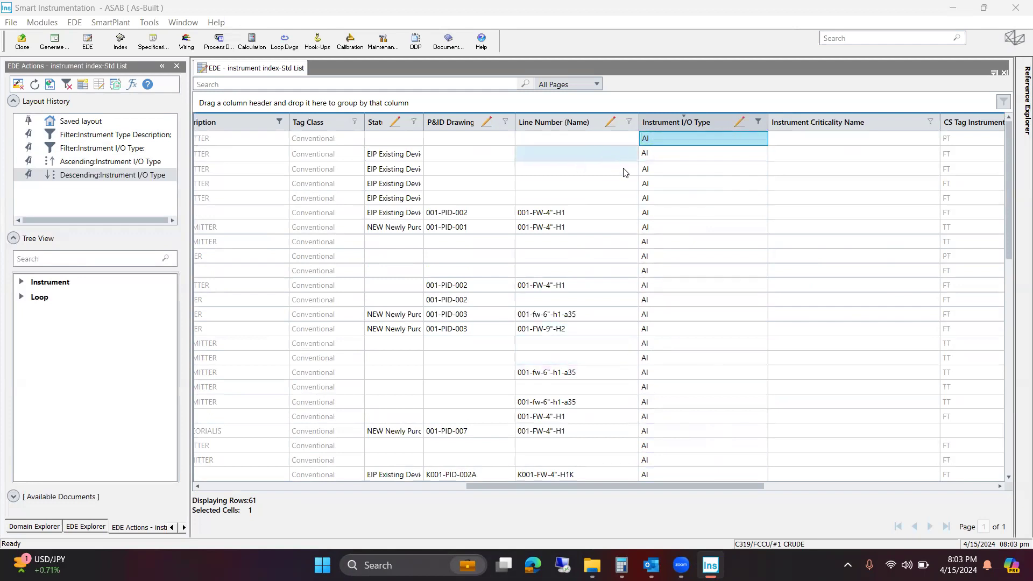
{"action": "left_click", "coordinate": [754, 156]}
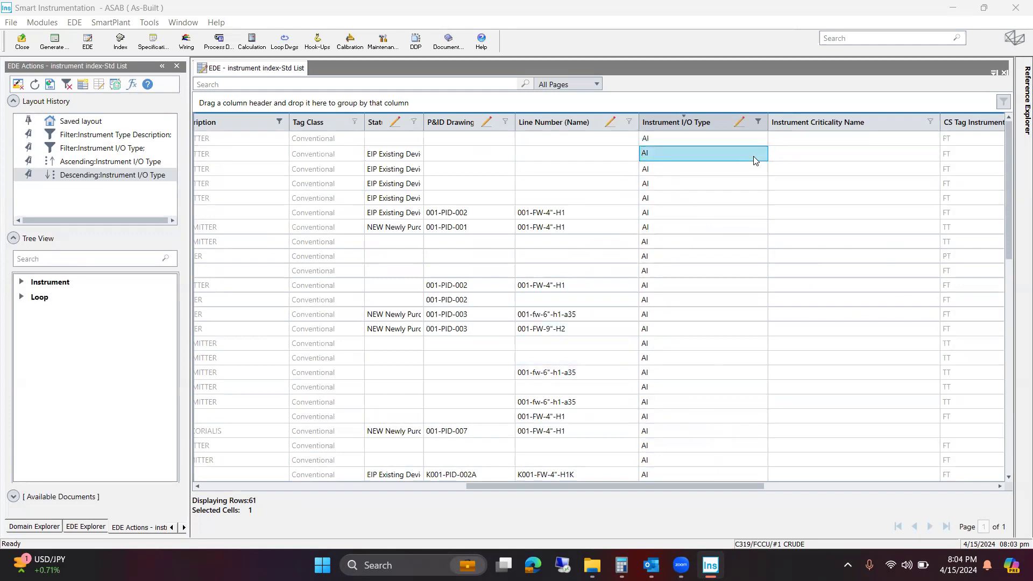
{"action": "left_click", "coordinate": [756, 159]}
{"action": "left_click", "coordinate": [763, 161]}
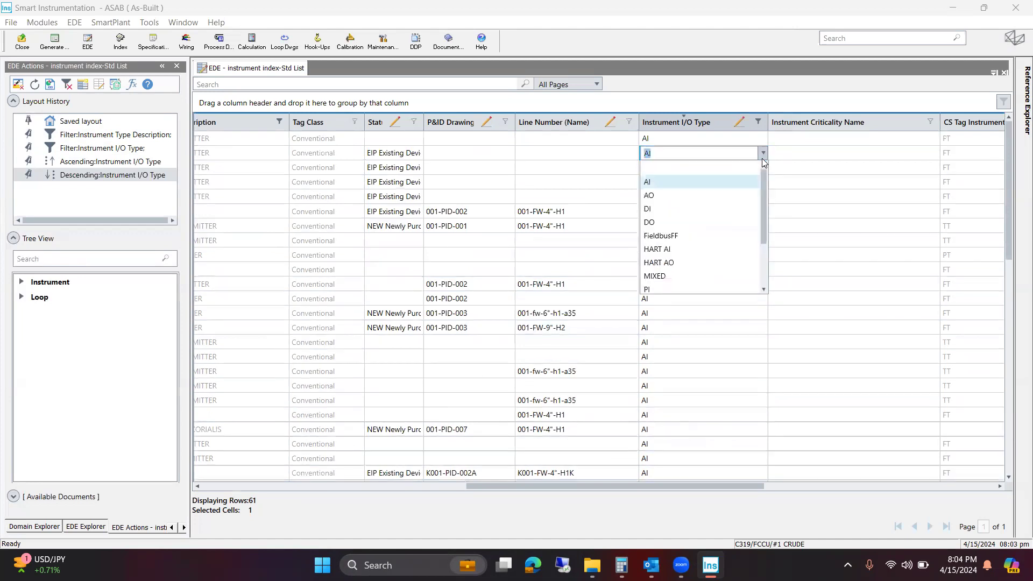
{"action": "left_click", "coordinate": [686, 186]}
- Set the Line Number to K001-FW-4"-H1K for the first row and to 001-FW-9"-H2 for the third row
{"action": "left_click", "coordinate": [580, 140]}
{"action": "left_click", "coordinate": [581, 140]}
{"action": "left_click", "coordinate": [633, 140]}
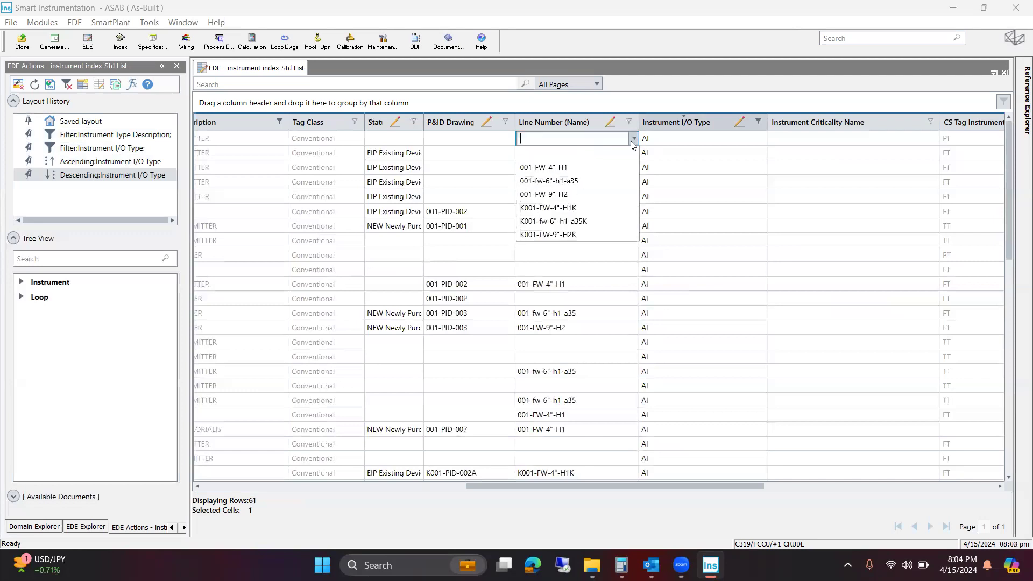
{"action": "left_click", "coordinate": [549, 208]}
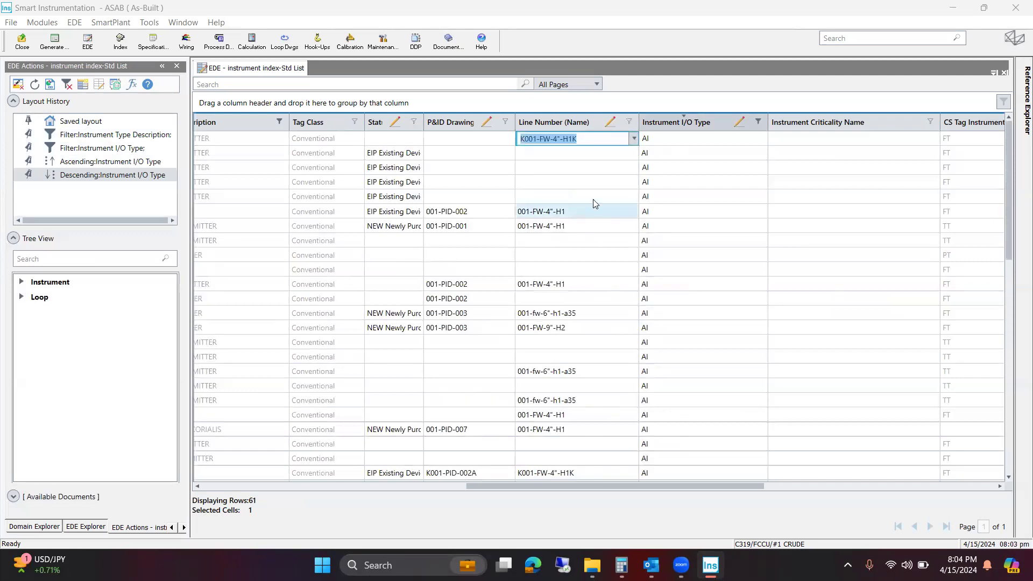
{"action": "left_click", "coordinate": [636, 168]}
{"action": "left_click", "coordinate": [636, 171]}
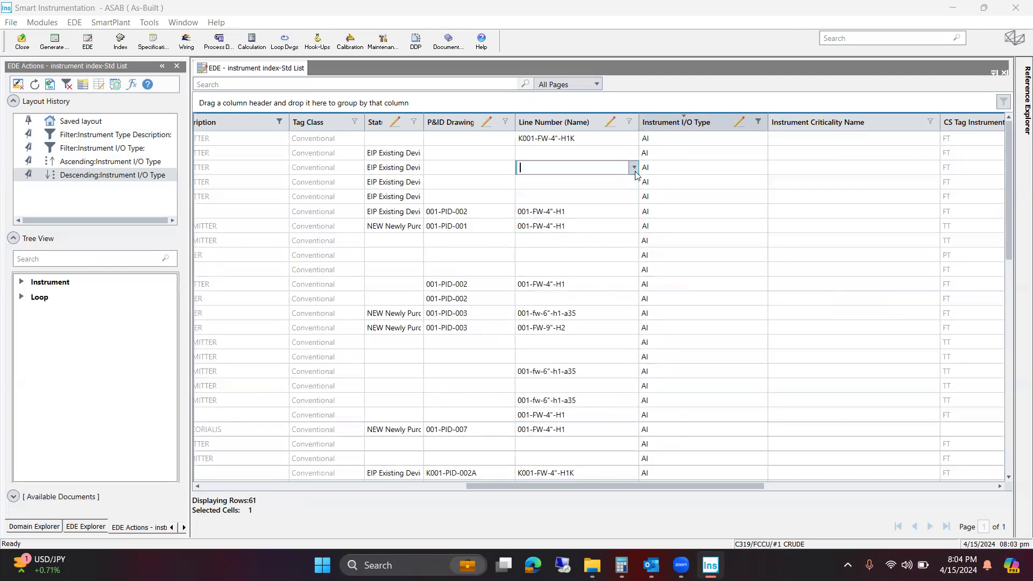
{"action": "left_click", "coordinate": [634, 168]}
{"action": "left_click", "coordinate": [591, 218]}
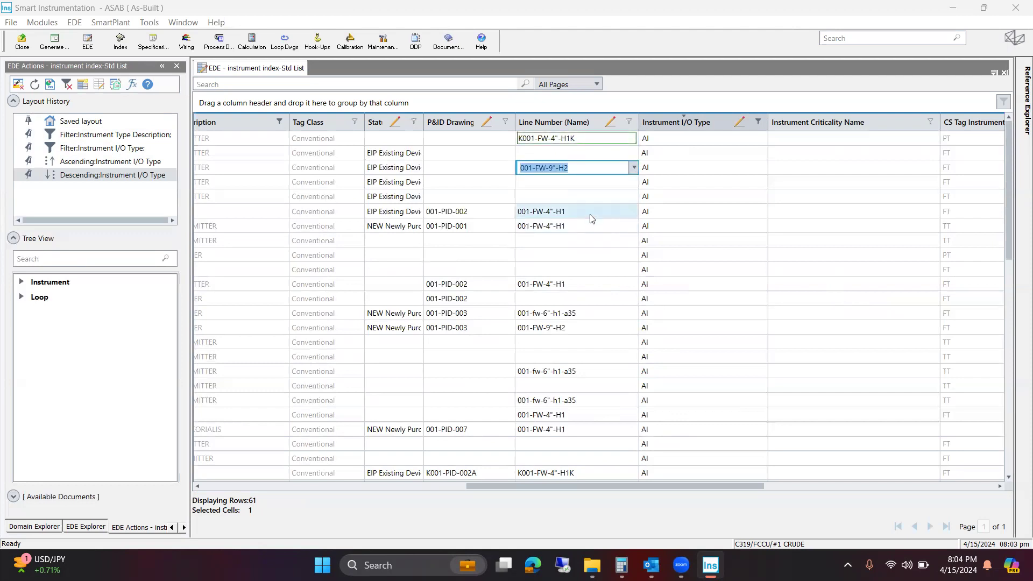
{"action": "left_click", "coordinate": [403, 182]}
- Change the Instrument Service of 004-FT -9003 to "erdvds x"
{"action": "left_click_drag", "start_coordinate": [481, 486], "coordinate": [239, 491]}
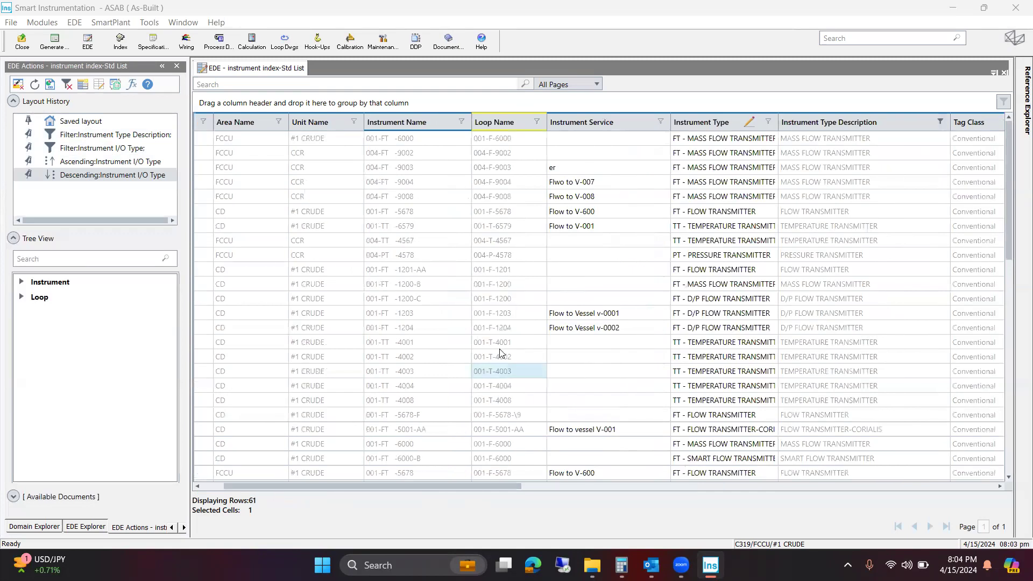
{"action": "left_click", "coordinate": [597, 182]}
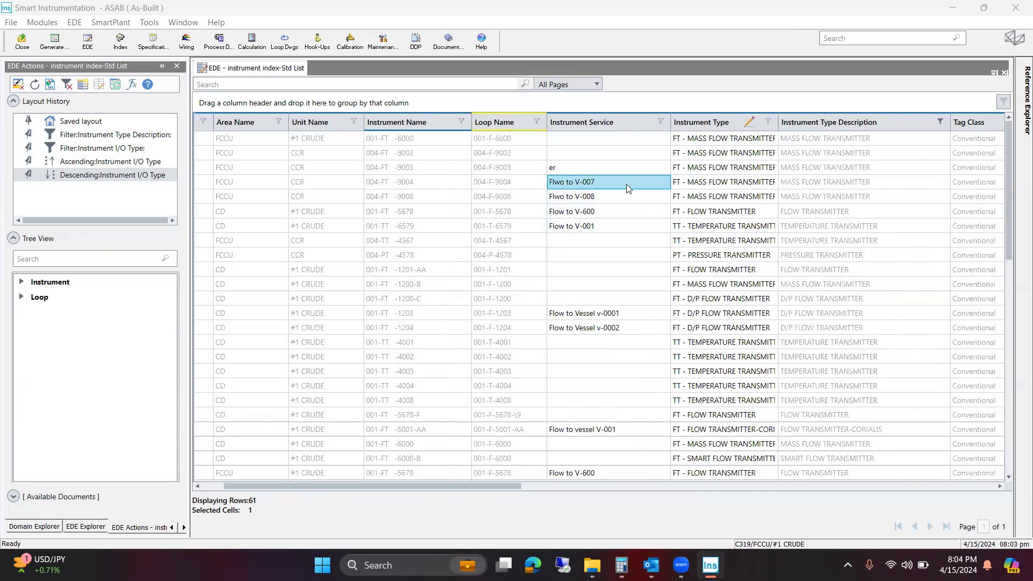
{"action": "left_click", "coordinate": [592, 167]}
{"action": "left_click", "coordinate": [582, 168]}
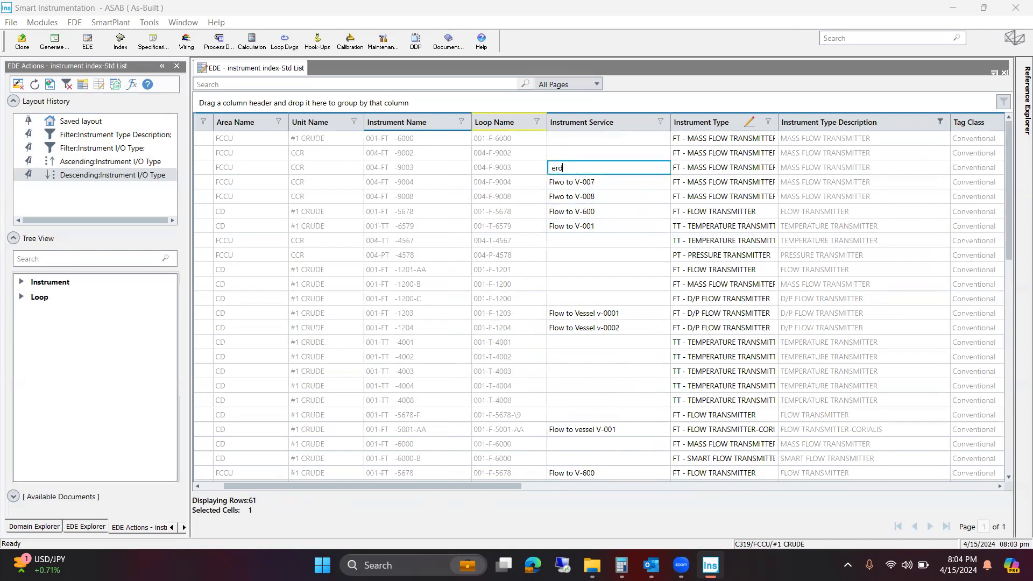
{"action": "left_click", "coordinate": [591, 177]}
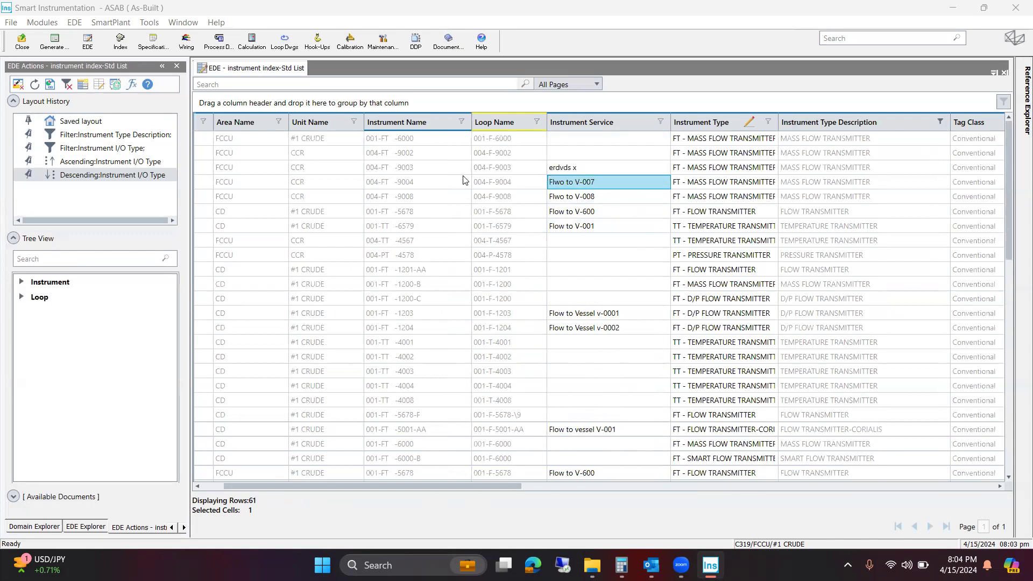
{"action": "left_click", "coordinate": [595, 170]}
{"action": "left_click", "coordinate": [594, 178]}
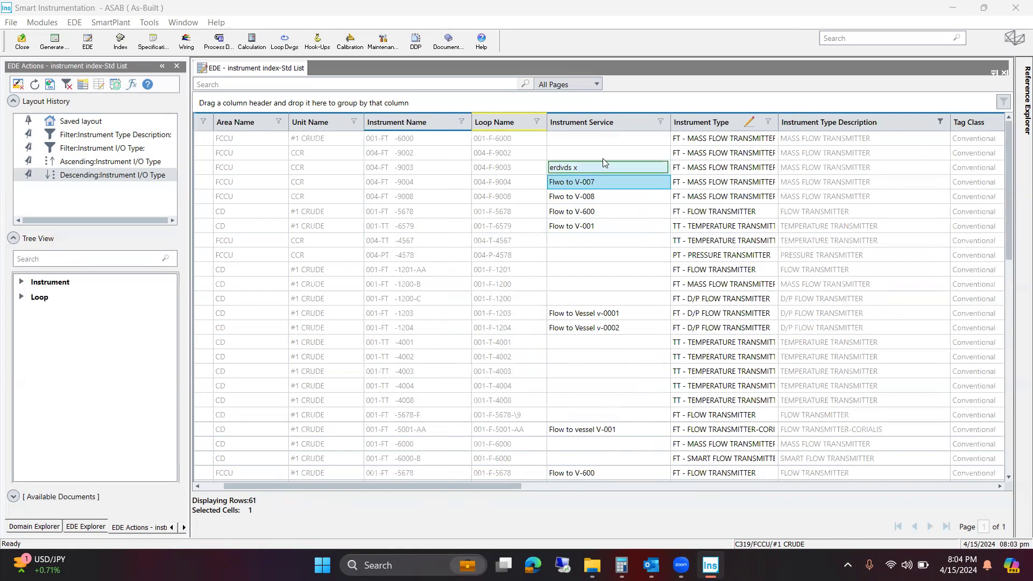
- Filter the Instrument Service column to values containing "flow", and clear that filter again
{"action": "left_click", "coordinate": [661, 122]}
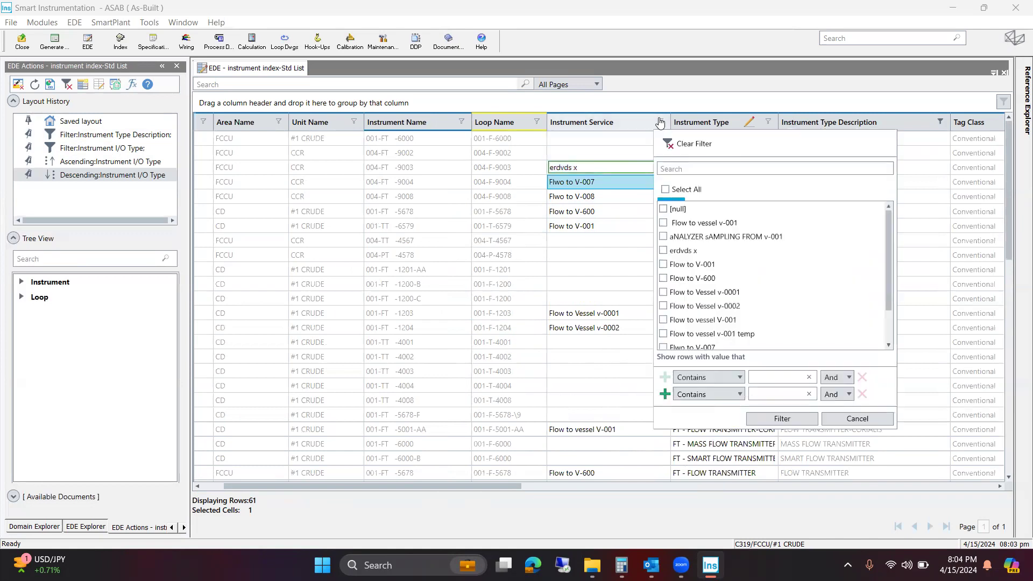
{"action": "left_click", "coordinate": [774, 377]}
{"action": "type", "text": "f"}
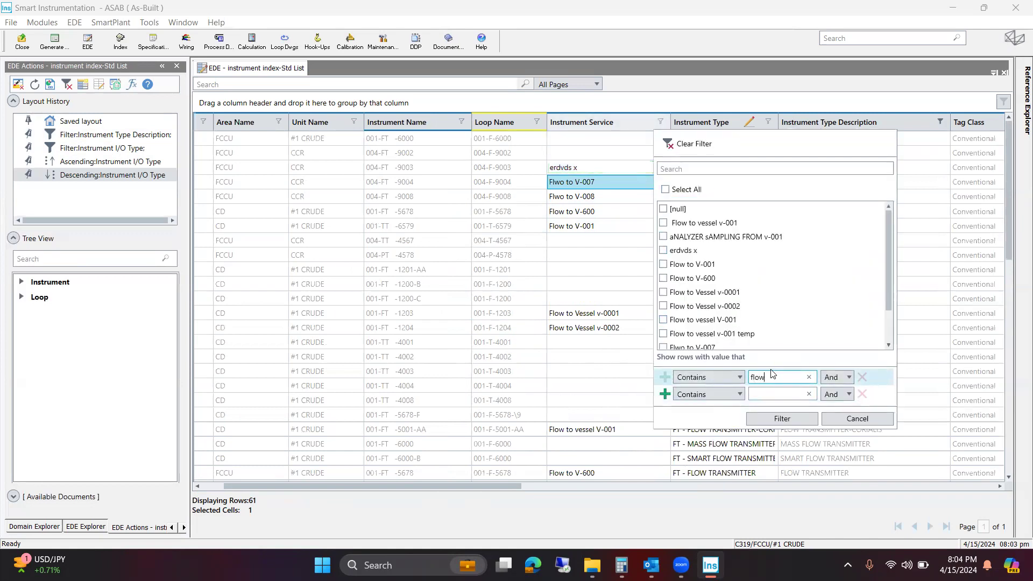
{"action": "type", "text": "low"}
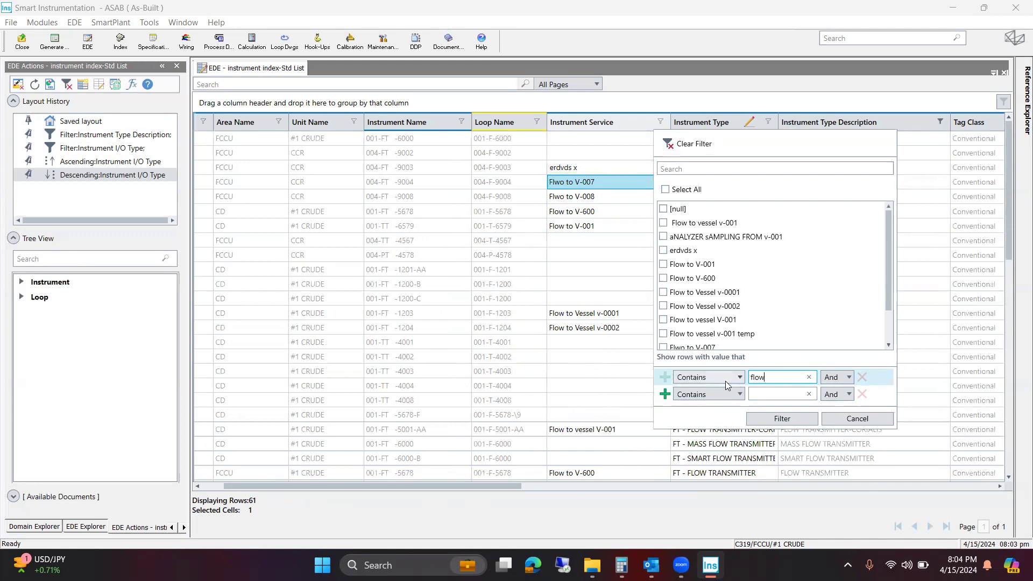
{"action": "left_click", "coordinate": [785, 419]}
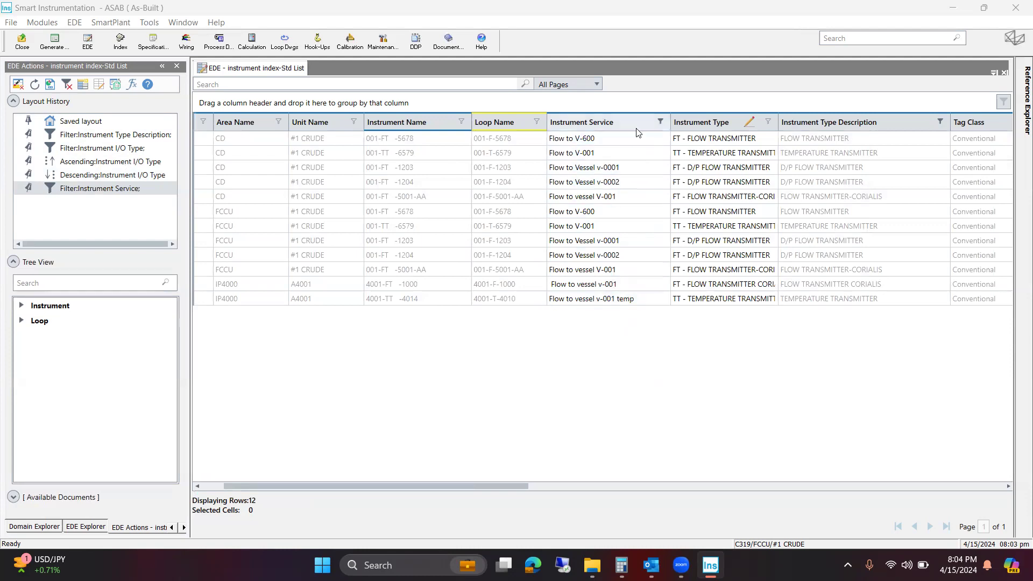
{"action": "left_click", "coordinate": [661, 123]}
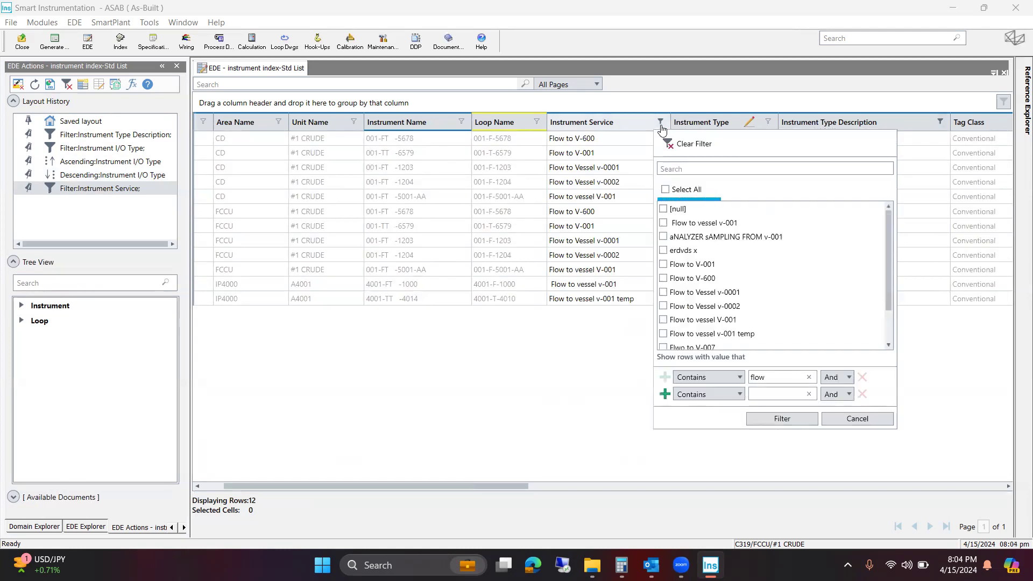
{"action": "left_click", "coordinate": [689, 147]}
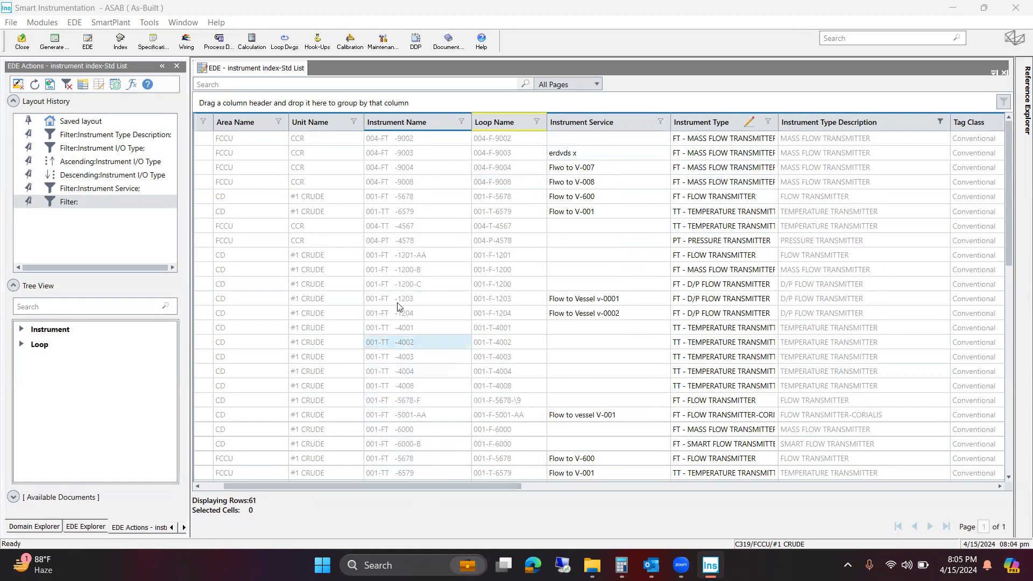
- Sort the view by Plant Name in ascending order, group the rows by that column, and look through the plant groups
{"action": "left_click_drag", "start_coordinate": [343, 488], "coordinate": [315, 490]}
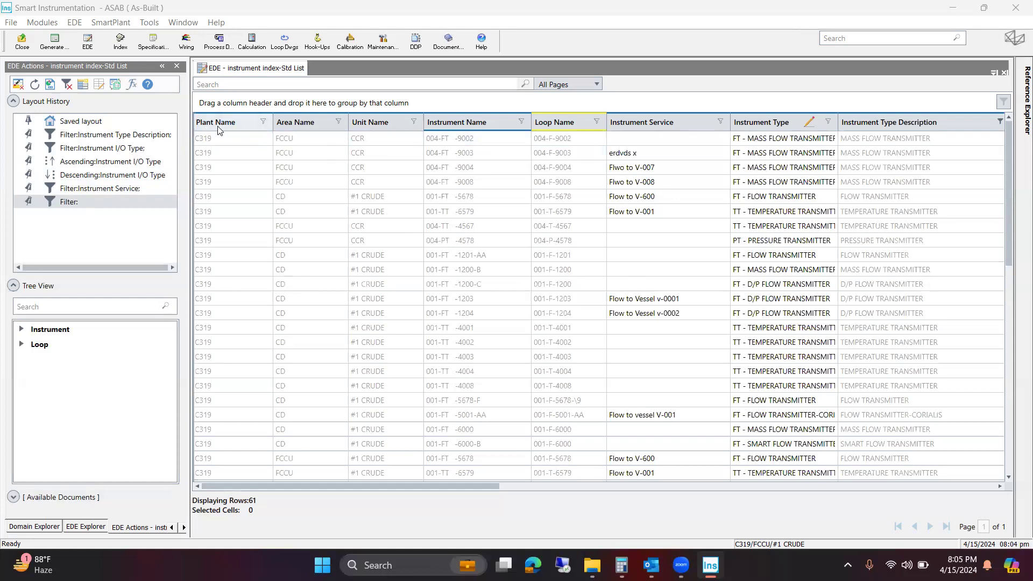
{"action": "left_click", "coordinate": [238, 122]}
{"action": "left_click_drag", "start_coordinate": [238, 121], "coordinate": [292, 106]}
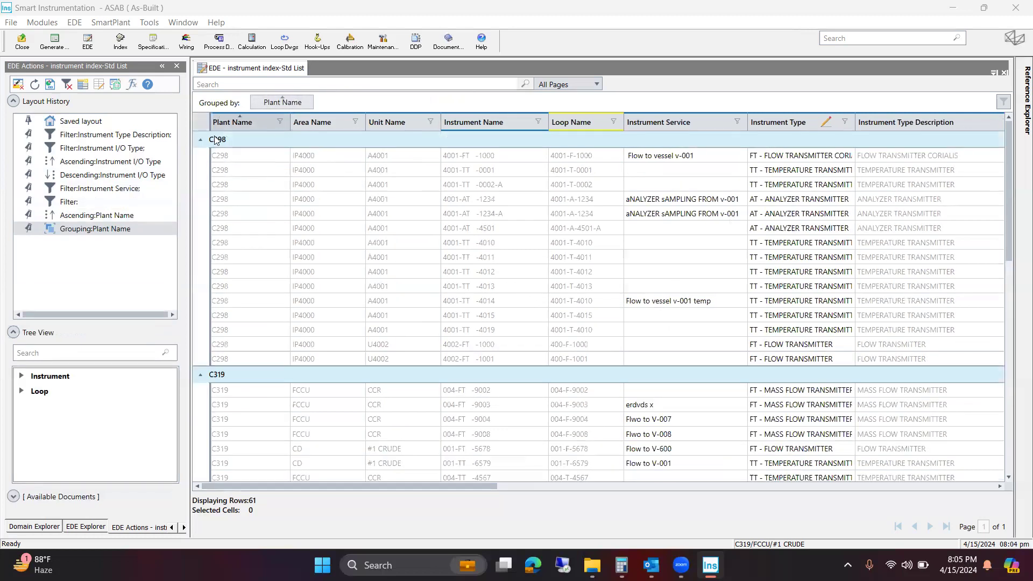
{"action": "scroll", "coordinate": [239, 399], "scroll_direction": "down", "scroll_amount": 6}
{"action": "scroll", "coordinate": [239, 400], "scroll_direction": "down", "scroll_amount": 7}
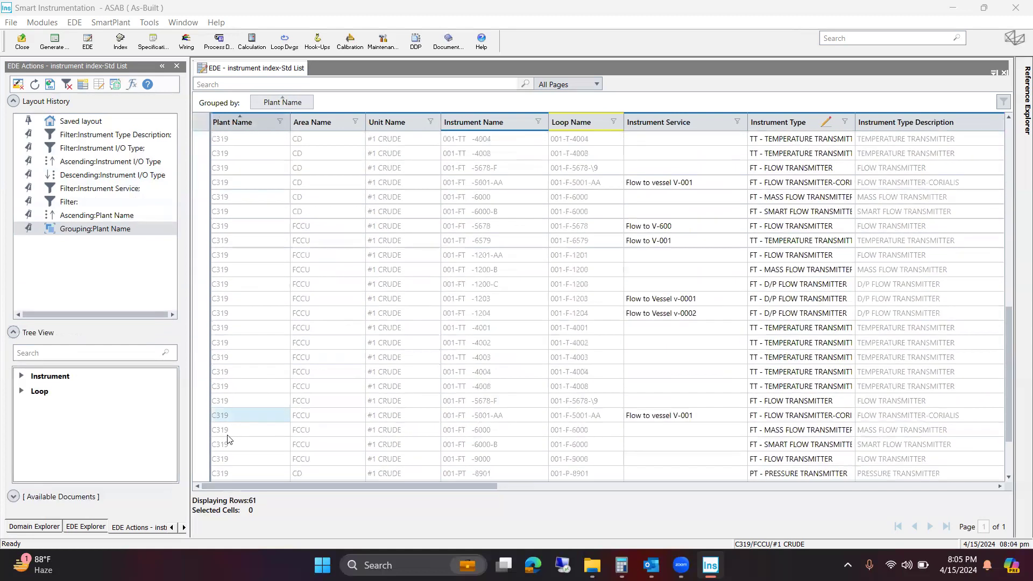
{"action": "scroll", "coordinate": [273, 323], "scroll_direction": "up", "scroll_amount": 13}
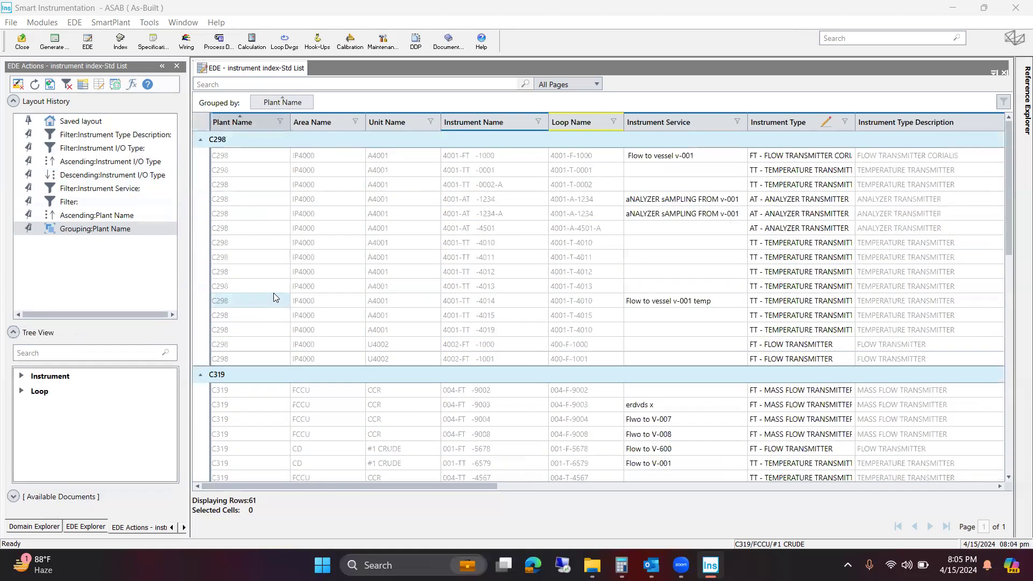
- Add Area Name, Unit Name and Loop Name, in that order, as further grouping levels below Plant Name
{"action": "left_click_drag", "start_coordinate": [316, 126], "coordinate": [358, 106]}
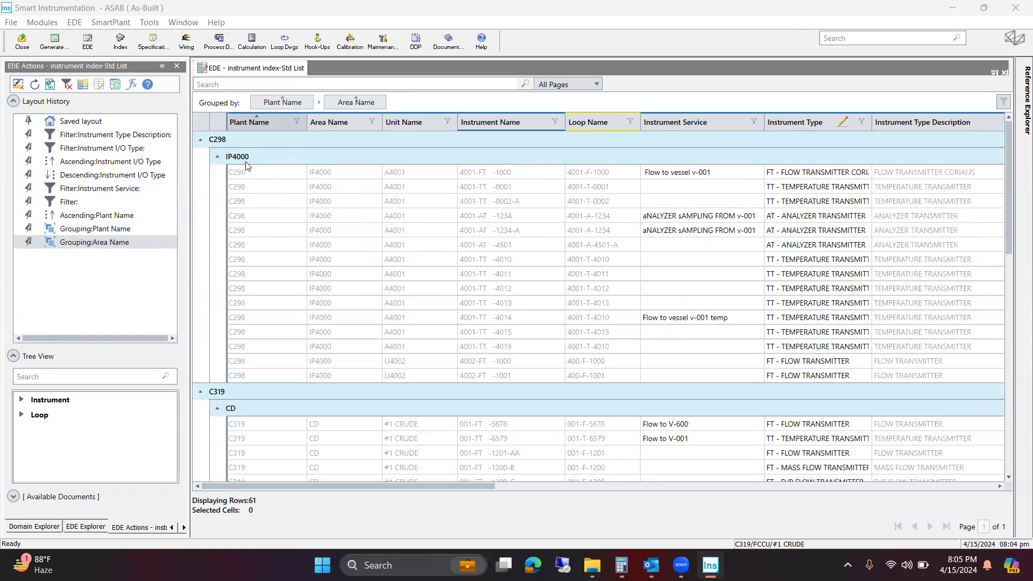
{"action": "scroll", "coordinate": [244, 168], "scroll_direction": "down", "scroll_amount": 4}
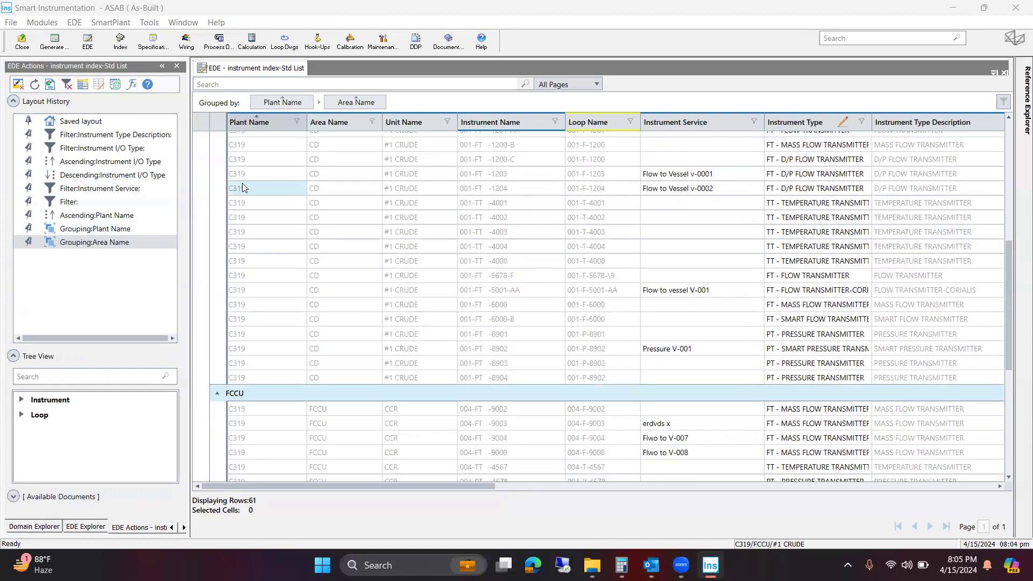
{"action": "scroll", "coordinate": [232, 264], "scroll_direction": "down", "scroll_amount": 7}
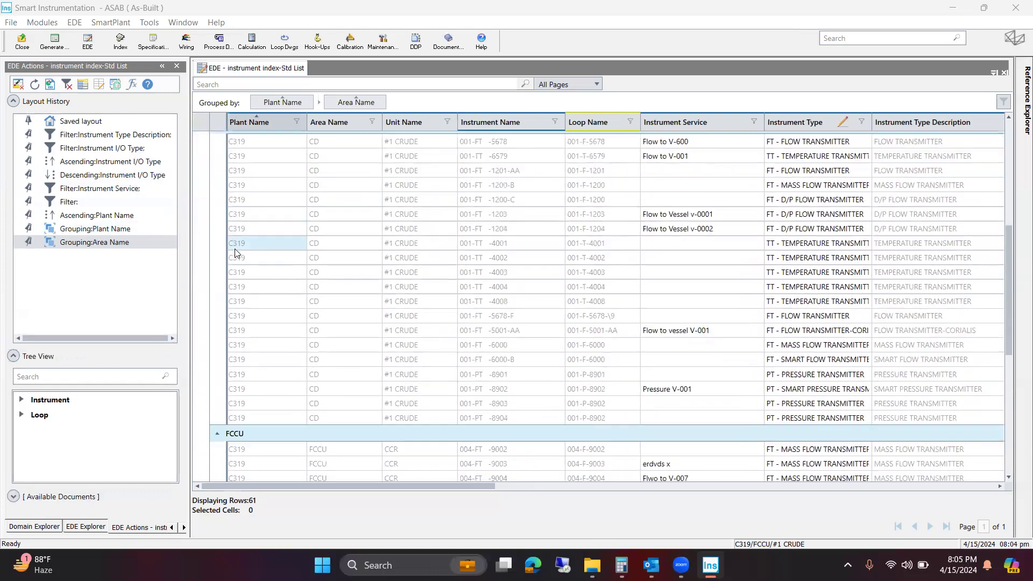
{"action": "scroll", "coordinate": [232, 281], "scroll_direction": "down", "scroll_amount": 1}
{"action": "scroll", "coordinate": [260, 282], "scroll_direction": "up", "scroll_amount": 10}
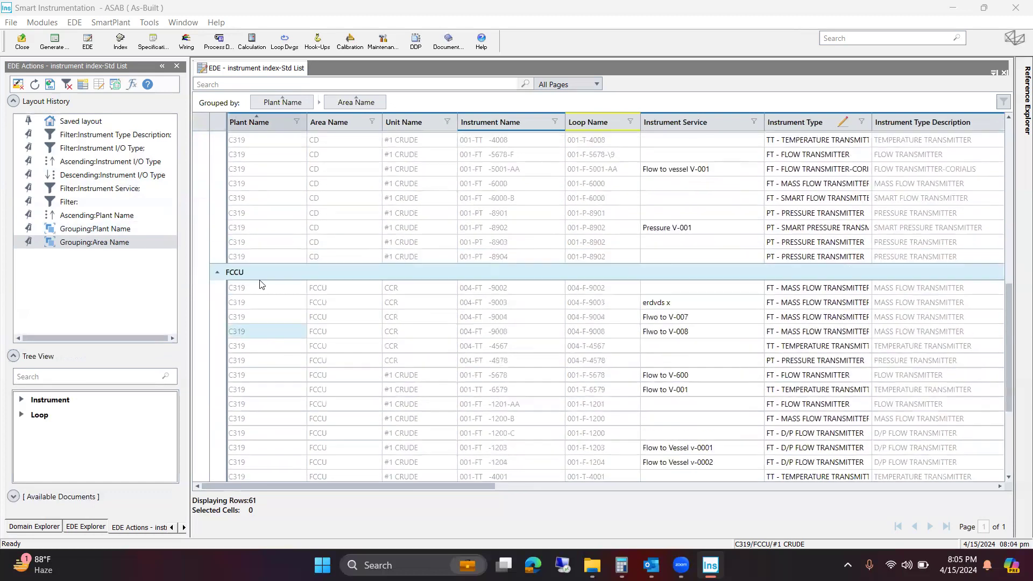
{"action": "left_click_drag", "start_coordinate": [408, 124], "coordinate": [428, 107]}
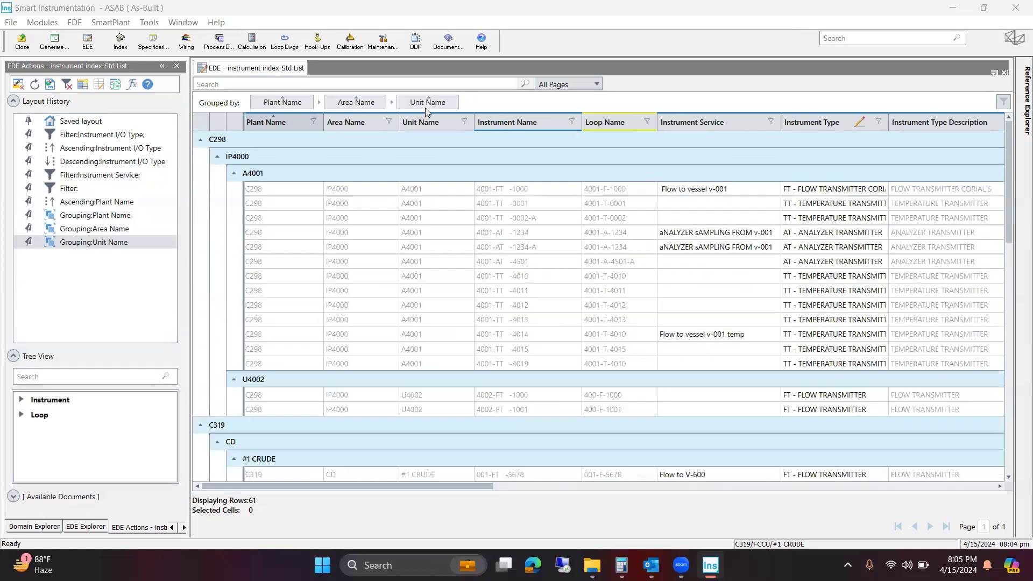
{"action": "left_click_drag", "start_coordinate": [602, 123], "coordinate": [509, 109]}
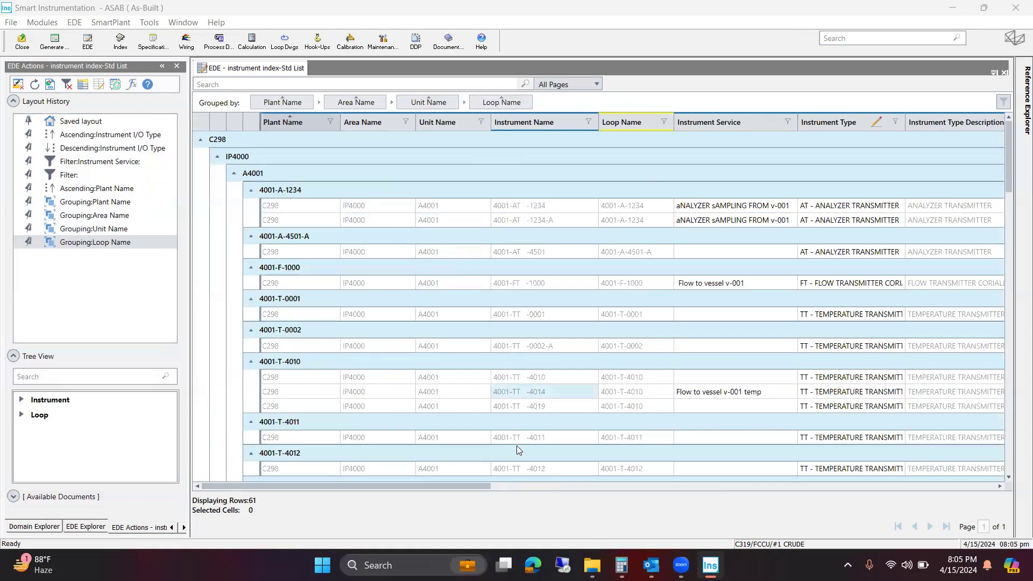
- Look through the rows grouped by plant, area, unit and loop, including the type, P&ID drawing and line number columns
{"action": "left_click_drag", "start_coordinate": [461, 488], "coordinate": [469, 489]}
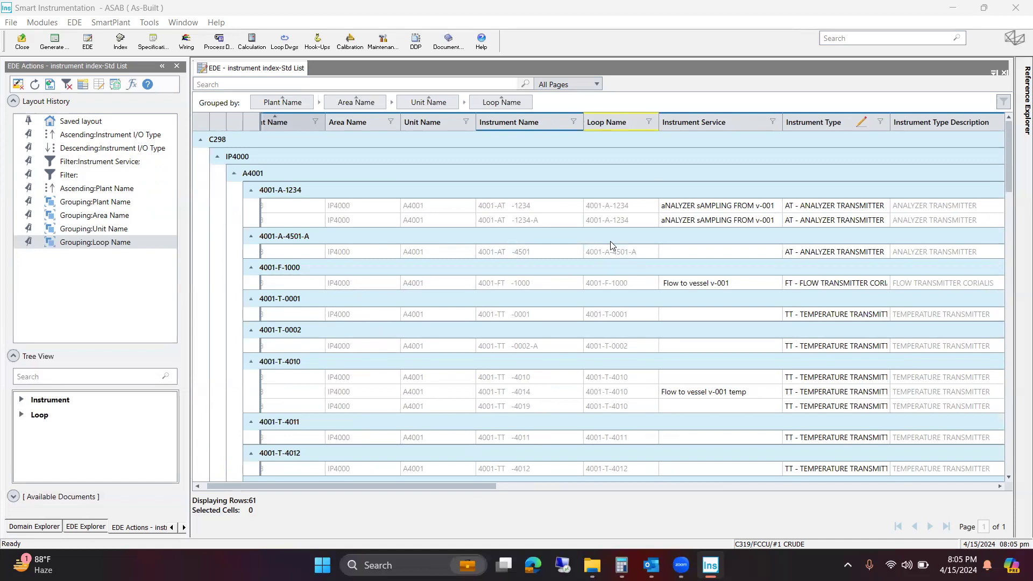
{"action": "scroll", "coordinate": [611, 246], "scroll_direction": "down", "scroll_amount": 8}
{"action": "scroll", "coordinate": [611, 249], "scroll_direction": "down", "scroll_amount": 7}
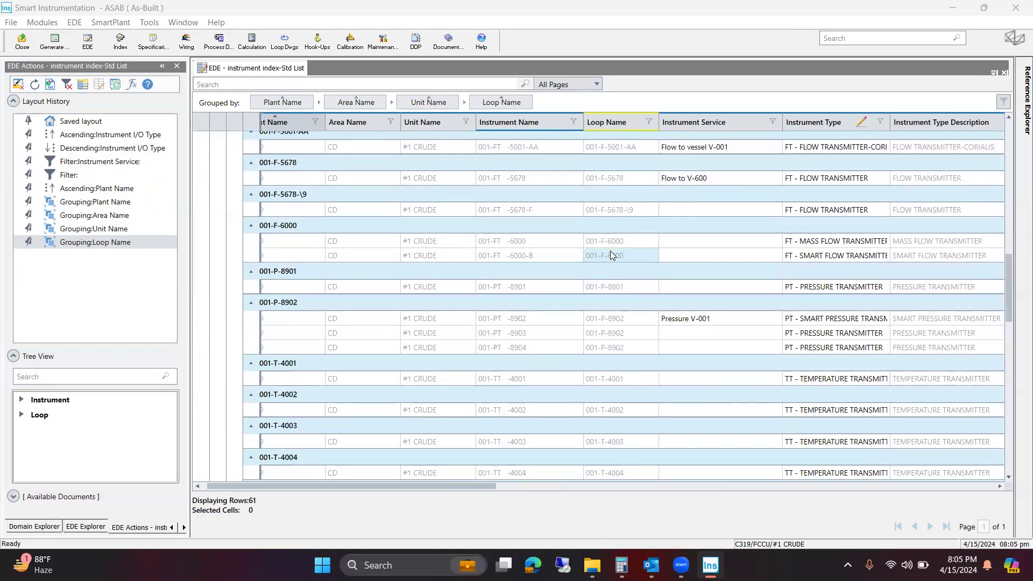
{"action": "scroll", "coordinate": [610, 252], "scroll_direction": "down", "scroll_amount": 12}
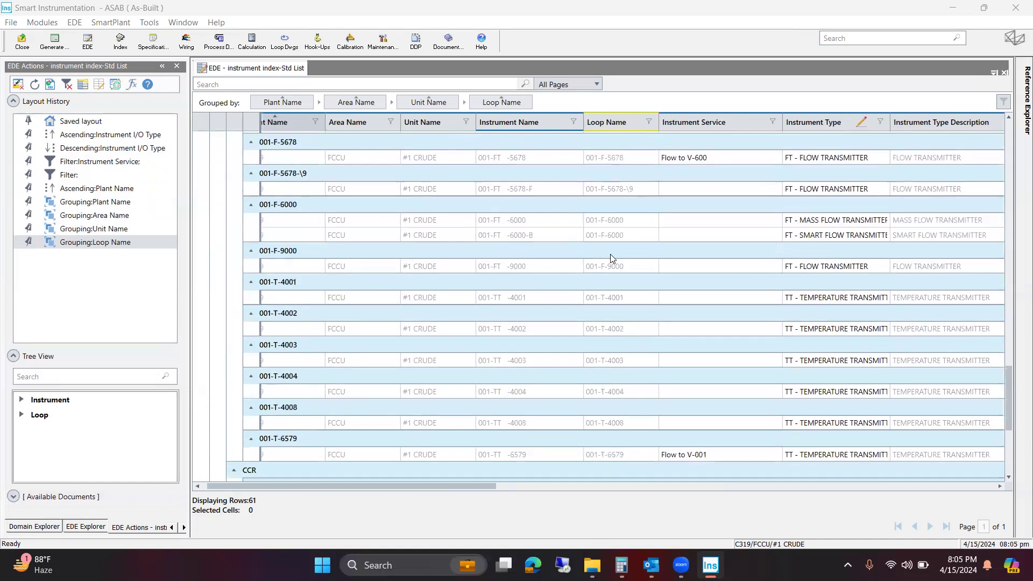
{"action": "left_click_drag", "start_coordinate": [466, 487], "coordinate": [625, 472]}
{"action": "scroll", "coordinate": [432, 383], "scroll_direction": "down", "scroll_amount": 10}
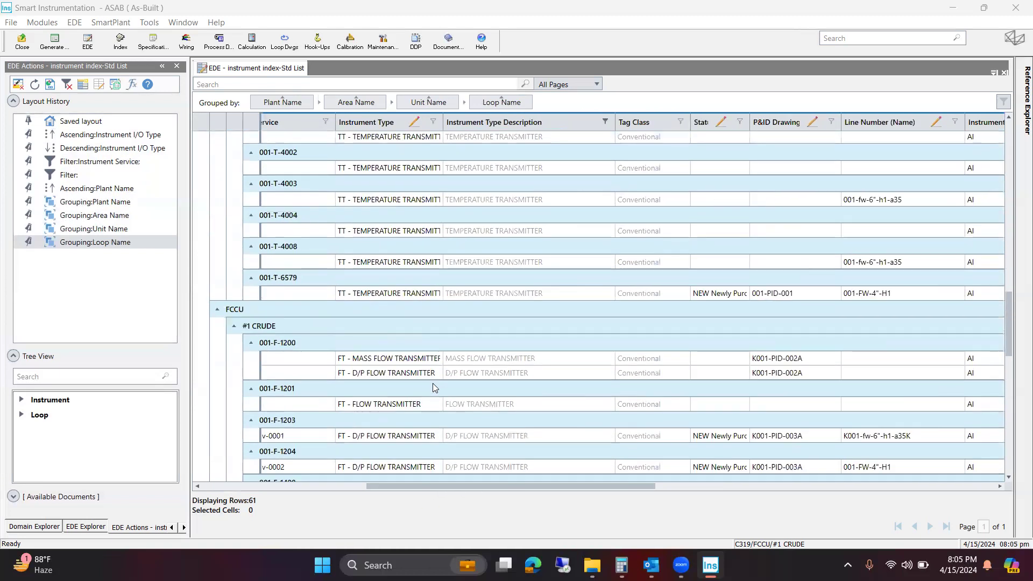
{"action": "scroll", "coordinate": [435, 384], "scroll_direction": "up", "scroll_amount": 10}
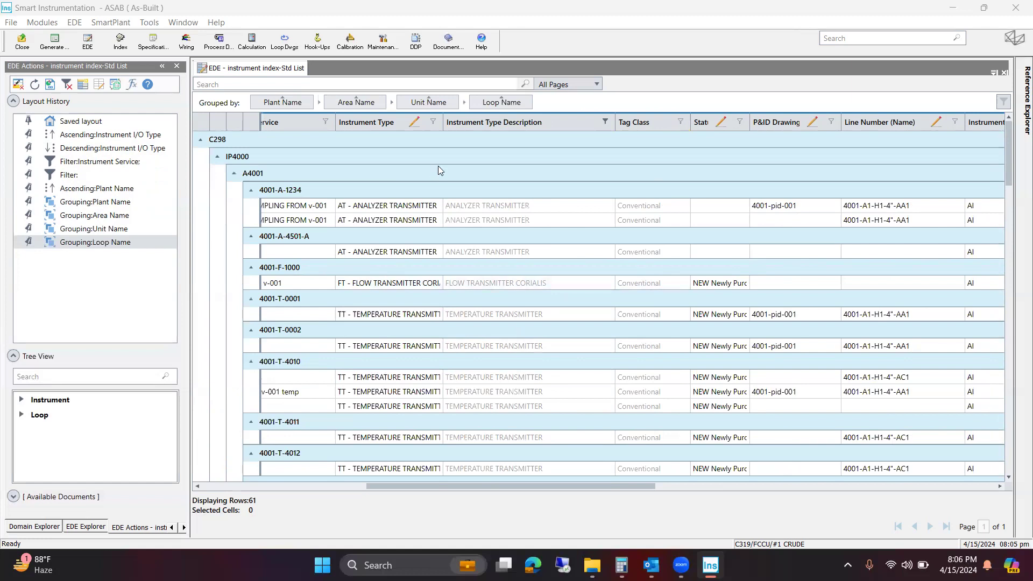
{"action": "mouse_move", "coordinate": [498, 105]}
{"action": "left_mouse_down"}
{"action": "mouse_move", "coordinate": [526, 315]}
{"action": "mouse_move", "coordinate": [585, 128]}
{"action": "mouse_move", "coordinate": [495, 104]}
{"action": "left_mouse_up"}
{"action": "scroll", "coordinate": [560, 351], "scroll_direction": "down", "scroll_amount": 6}
{"action": "scroll", "coordinate": [558, 345], "scroll_direction": "down", "scroll_amount": 10}
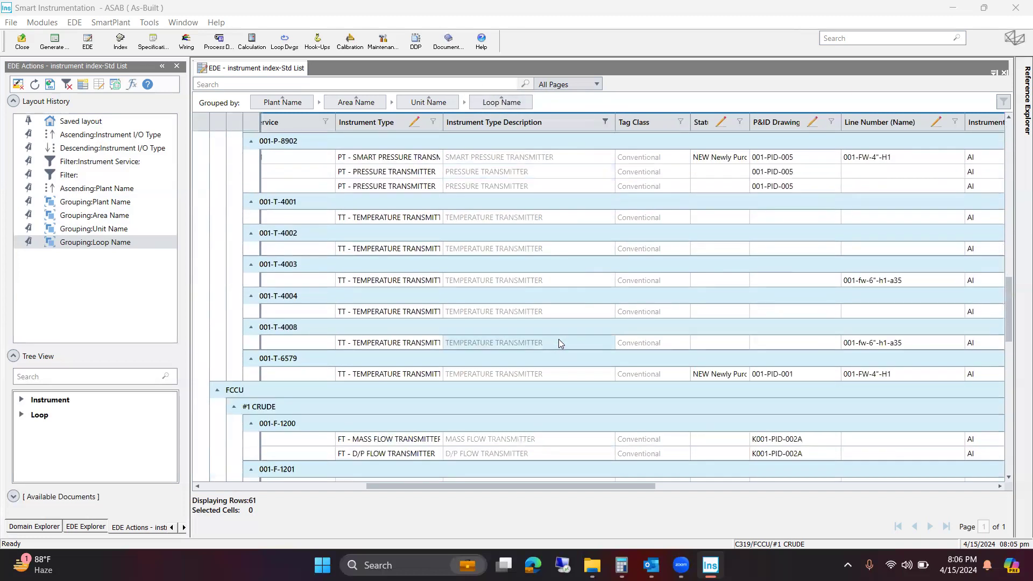
- Open a print preview of the grouped instrument index-Std List report
{"action": "left_click", "coordinate": [32, 66]}
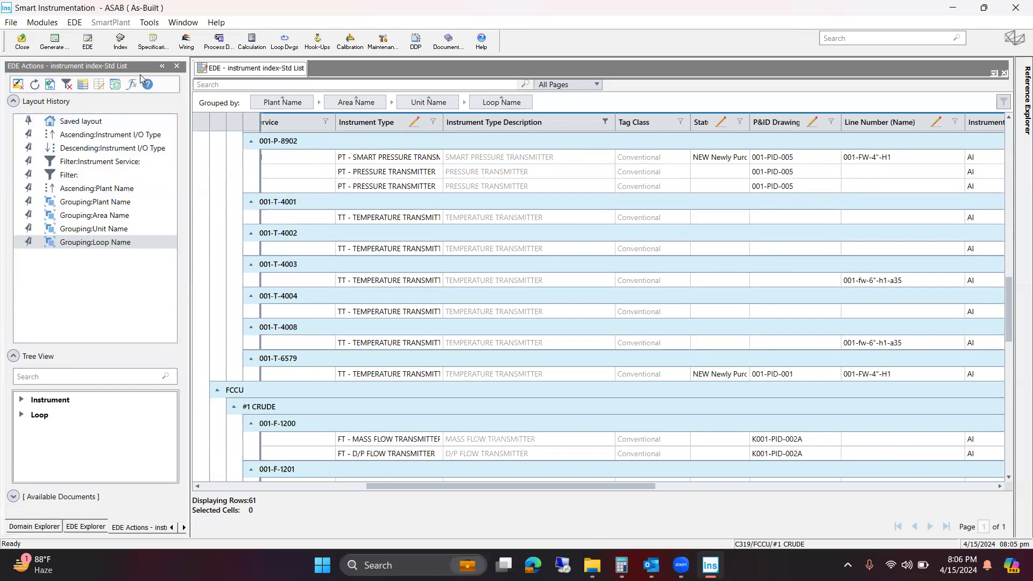
{"action": "left_click", "coordinate": [52, 90]}
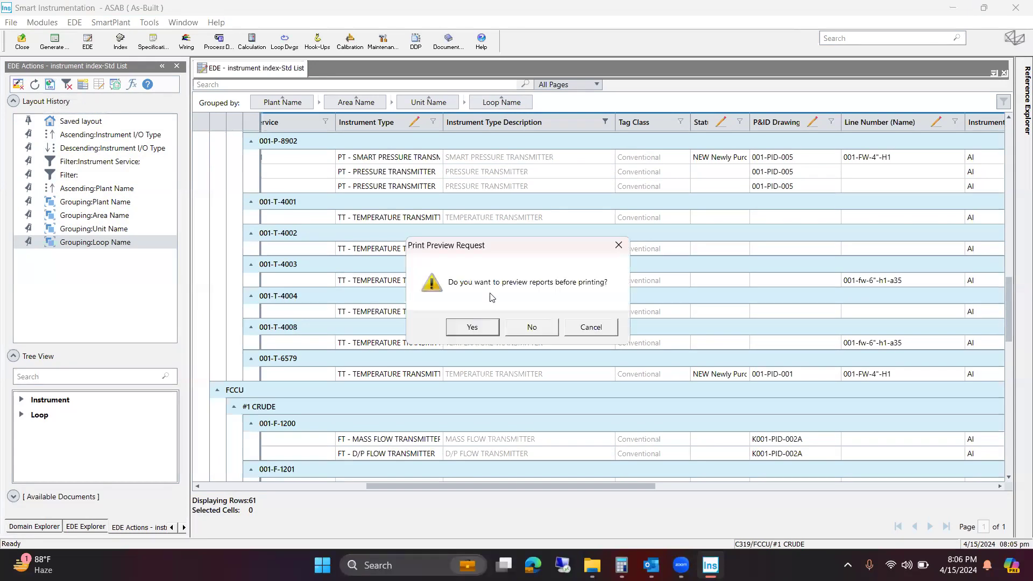
{"action": "left_click", "coordinate": [472, 327]}
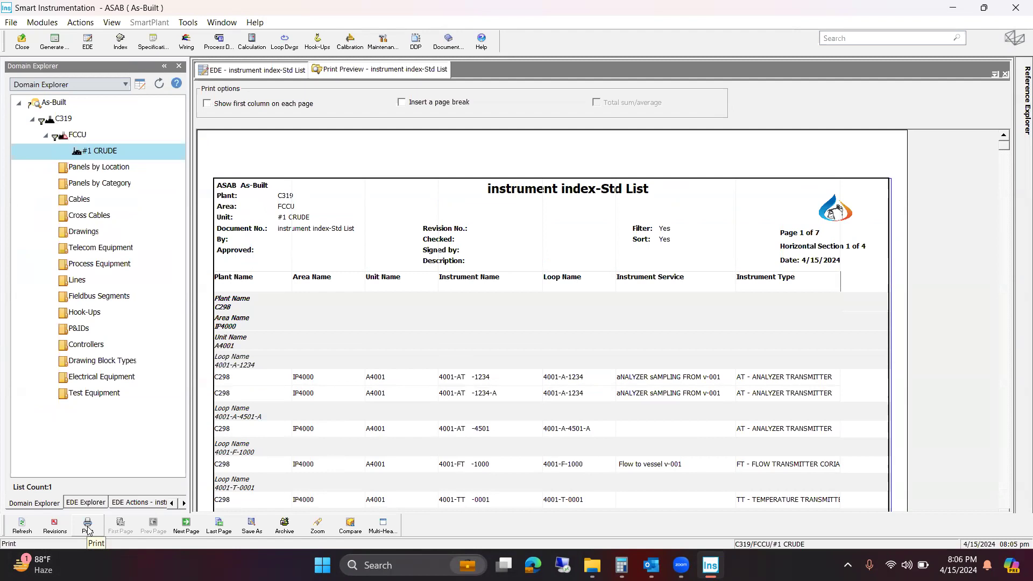
- Check the report's data-only save option with headers, cancel without saving a file, and close the print preview
{"action": "left_click", "coordinate": [255, 524]}
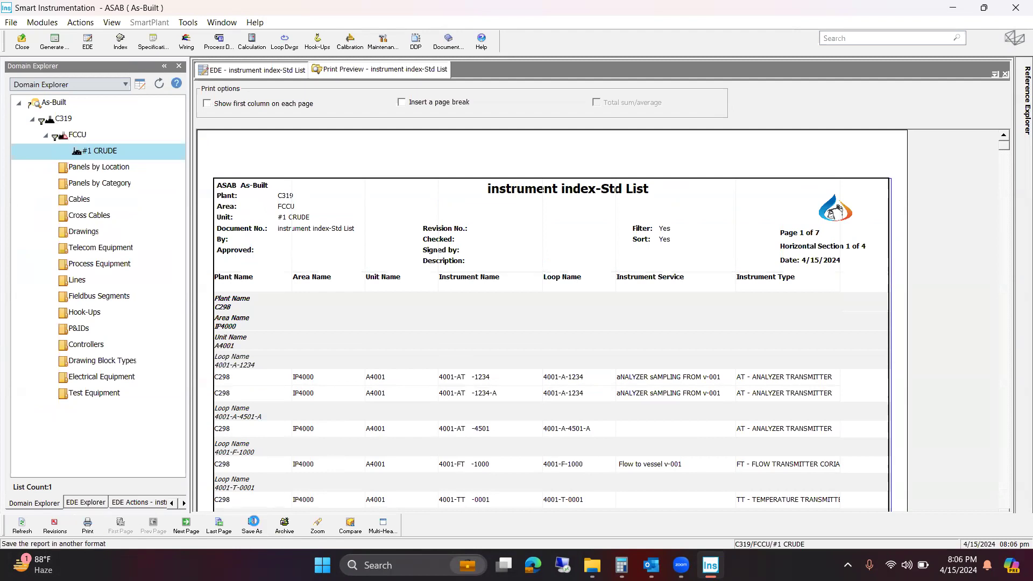
{"action": "left_click", "coordinate": [529, 187]}
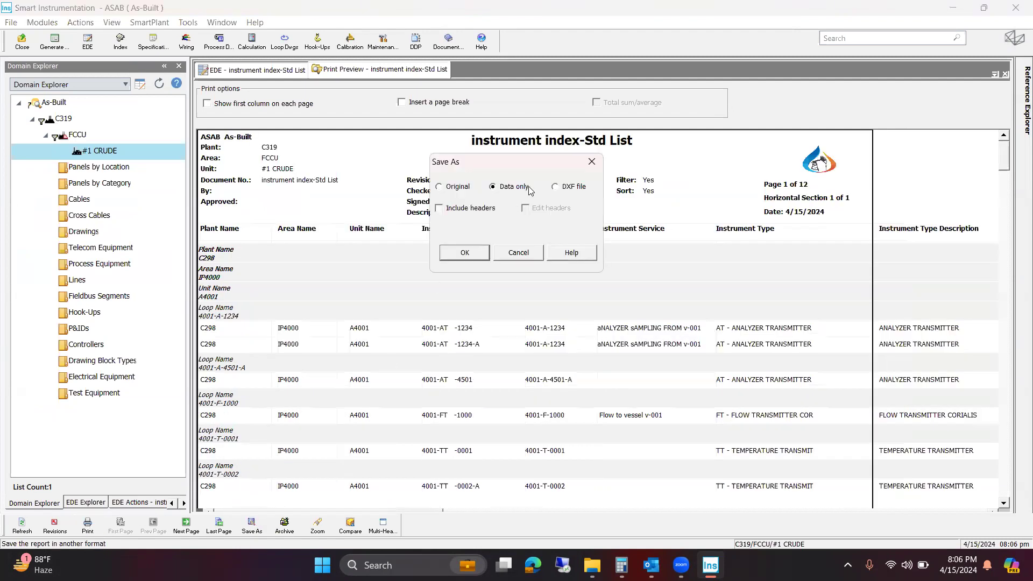
{"action": "left_click", "coordinate": [469, 208]}
{"action": "left_click", "coordinate": [465, 253]}
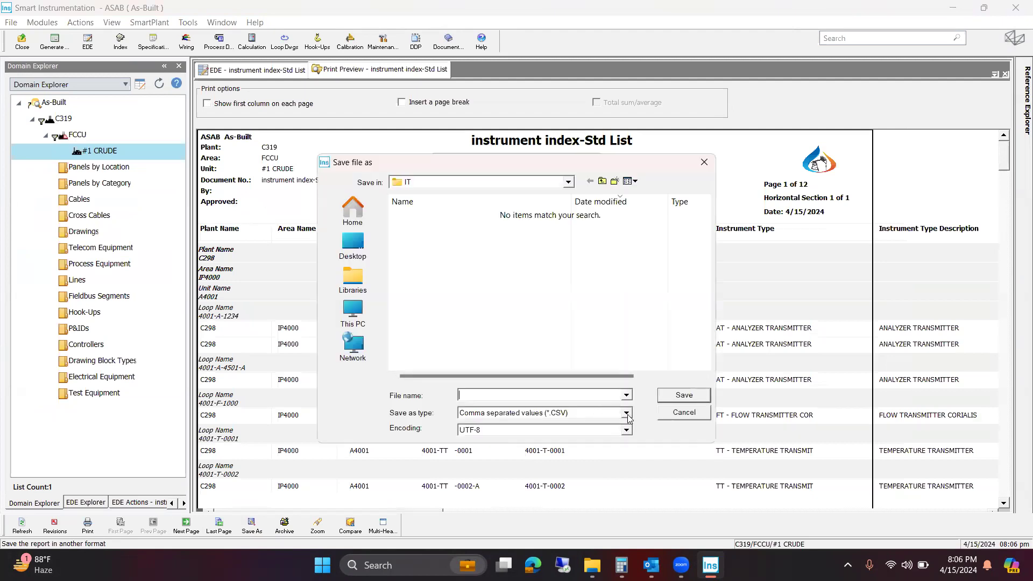
{"action": "left_click", "coordinate": [685, 418]}
{"action": "left_click", "coordinate": [513, 253]}
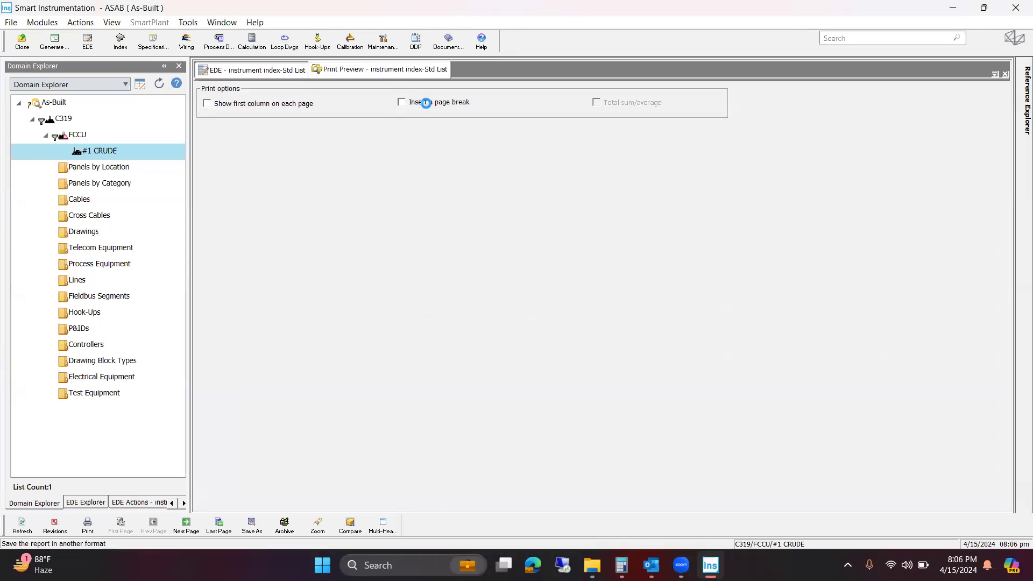
{"action": "right_click", "coordinate": [439, 115]}
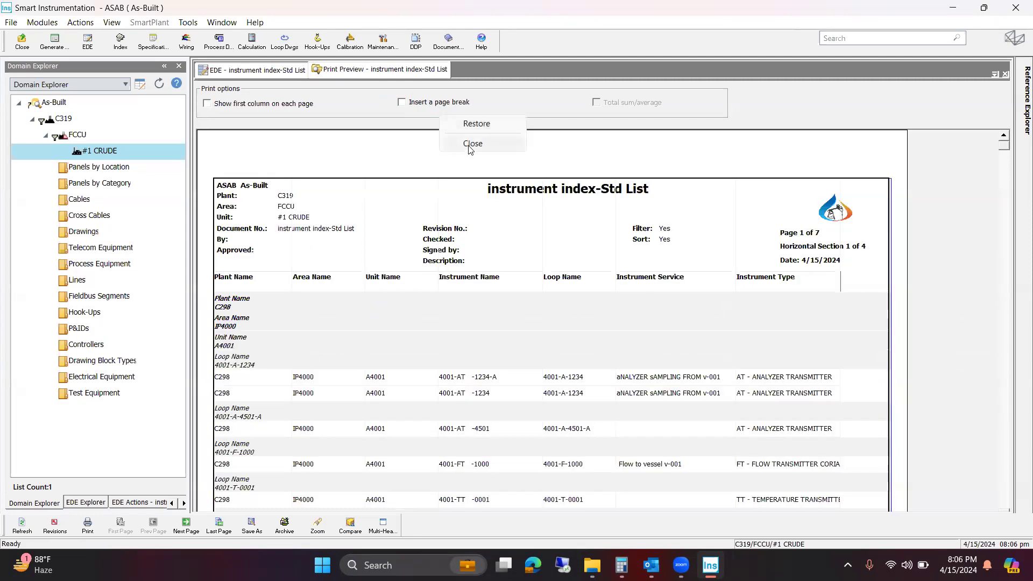
{"action": "left_click", "coordinate": [473, 143]}
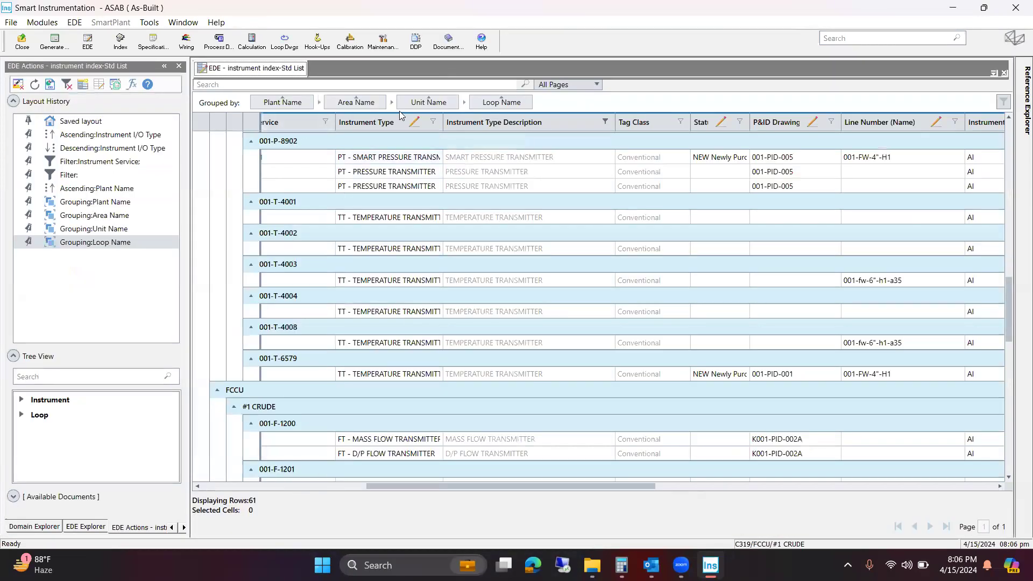
- Remove the Loop Name, Unit Name, Area Name and Plant Name grouping levels from the view
{"action": "left_click_drag", "start_coordinate": [496, 106], "coordinate": [606, 293]}
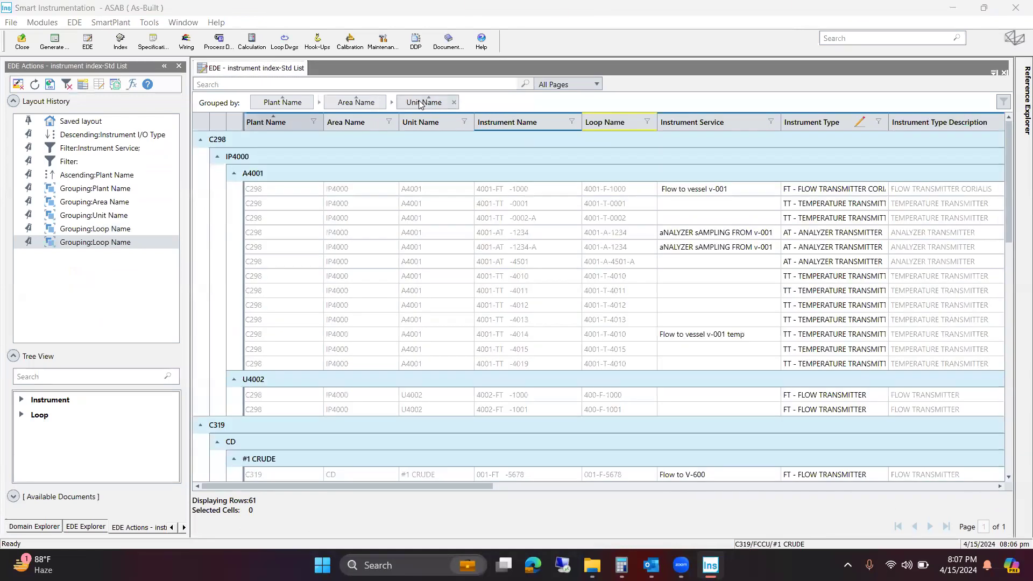
{"action": "left_click_drag", "start_coordinate": [425, 102], "coordinate": [566, 334]}
{"action": "left_click_drag", "start_coordinate": [342, 108], "coordinate": [471, 267]}
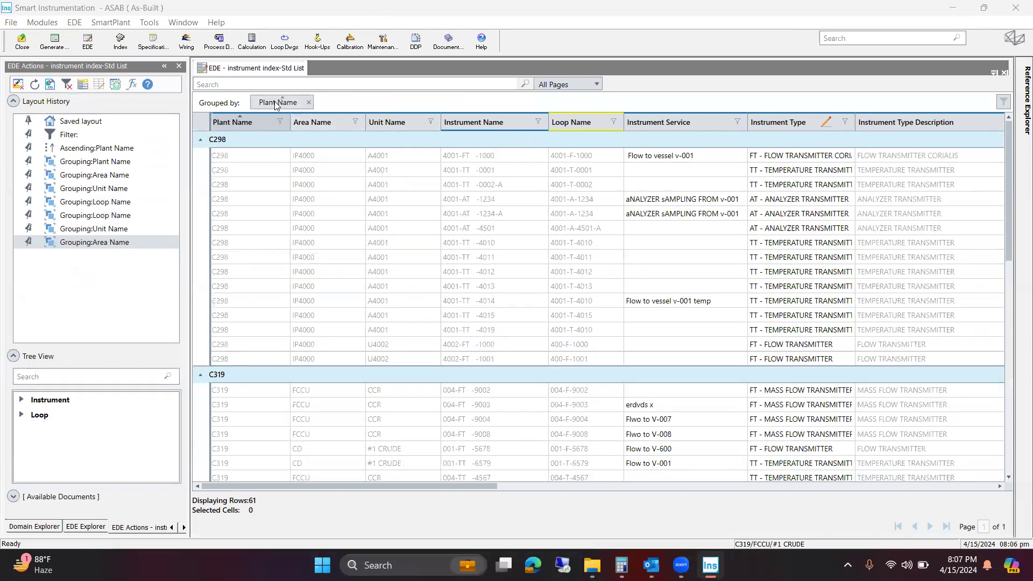
{"action": "left_click_drag", "start_coordinate": [308, 115], "coordinate": [476, 338]}
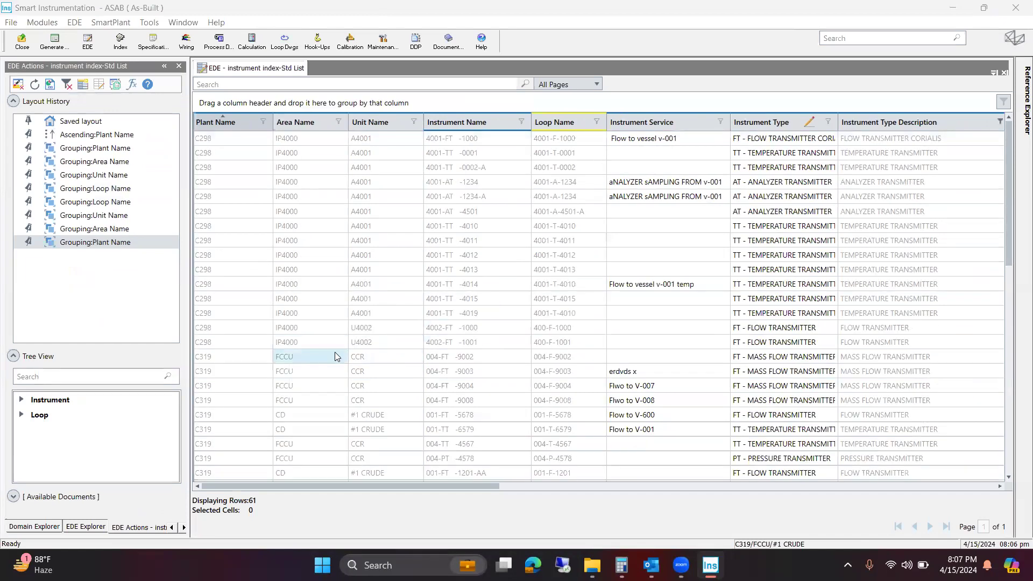
- Close the instrument index-Std List view and reopen it from the Instrument Index folder
{"action": "right_click", "coordinate": [253, 68]}
{"action": "left_click", "coordinate": [281, 95]}
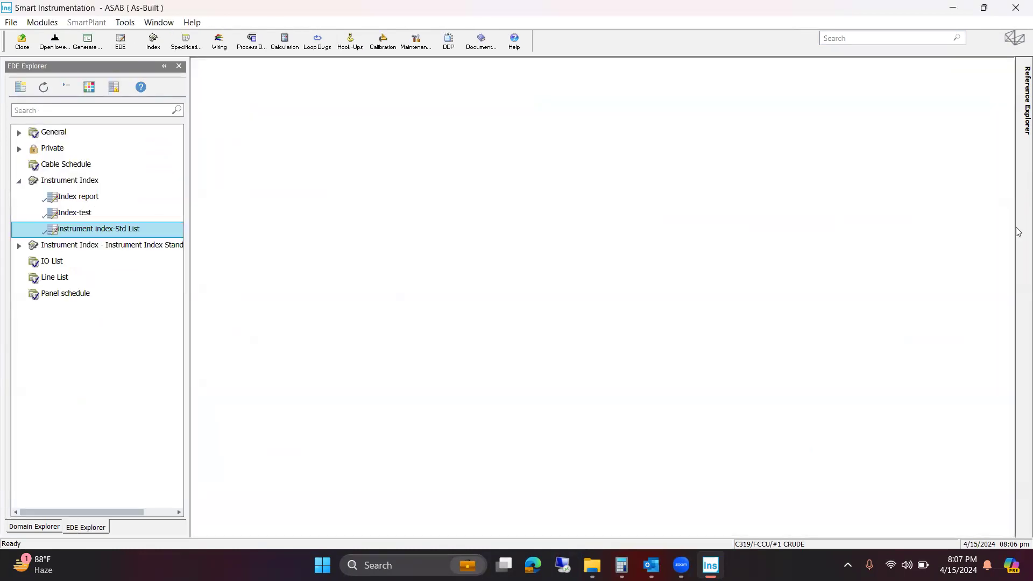
{"action": "right_click", "coordinate": [128, 229]}
{"action": "double_click", "coordinate": [94, 228]}
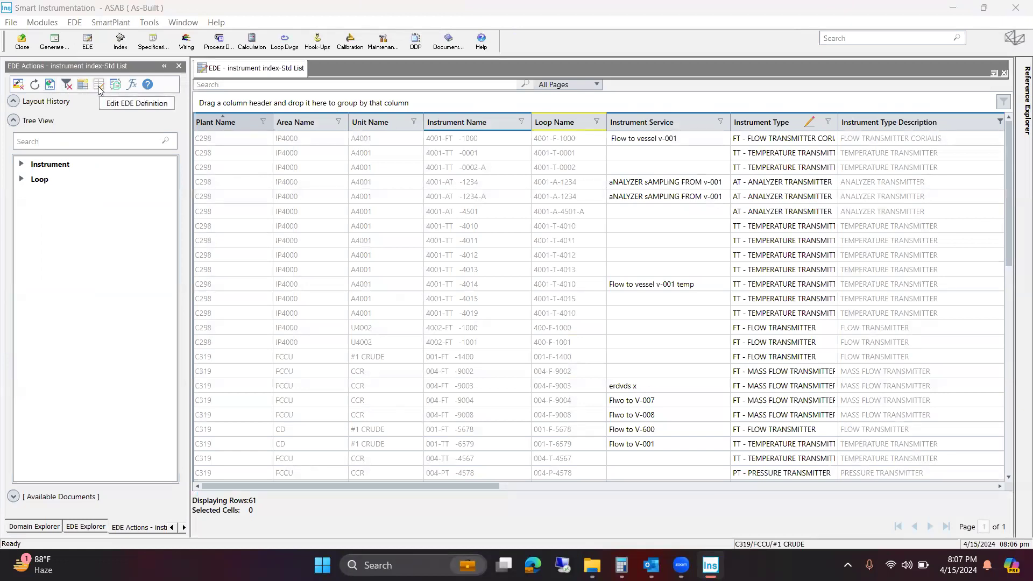
- Open the EDE definition of instrument index-Std List for editing and look over its item diagram and query attributes
{"action": "left_click", "coordinate": [98, 86]}
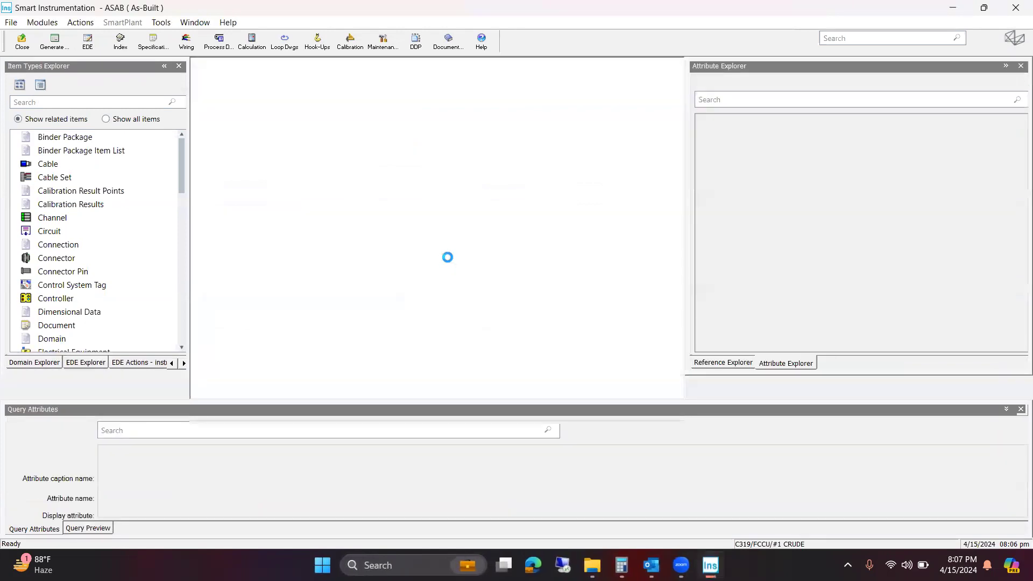
{"action": "left_click_drag", "start_coordinate": [456, 368], "coordinate": [530, 366]}
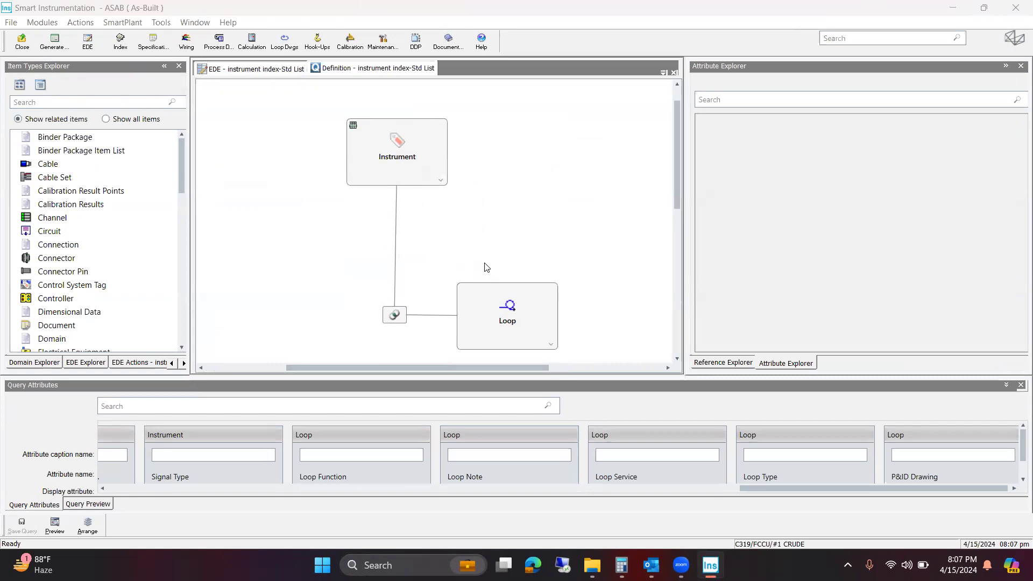
{"action": "scroll", "coordinate": [873, 431], "scroll_direction": "down", "scroll_amount": 1}
{"action": "mouse_move", "coordinate": [854, 487]}
{"action": "left_mouse_down"}
{"action": "mouse_move", "coordinate": [886, 487]}
{"action": "mouse_move", "coordinate": [869, 483]}
{"action": "left_mouse_up"}
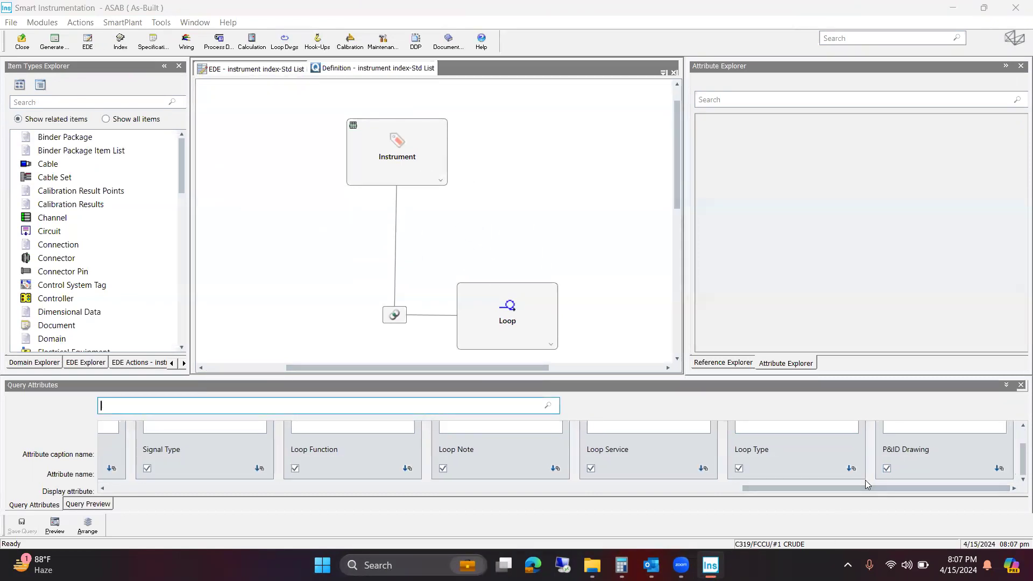
{"action": "left_click_drag", "start_coordinate": [529, 372], "coordinate": [563, 369]}
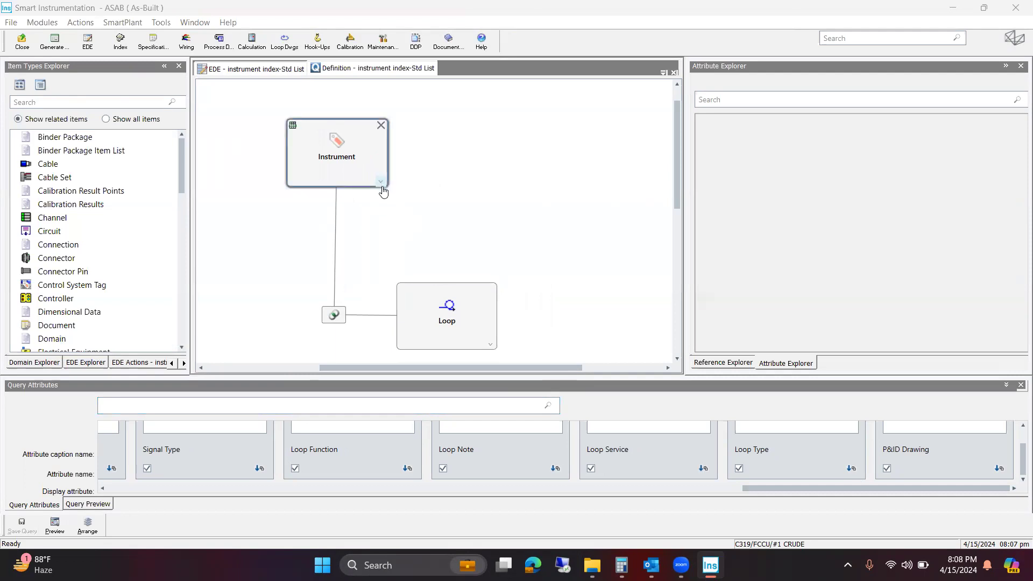
- Add a relation from the Instrument item to Line in the definition diagram
{"action": "left_click", "coordinate": [382, 184]}
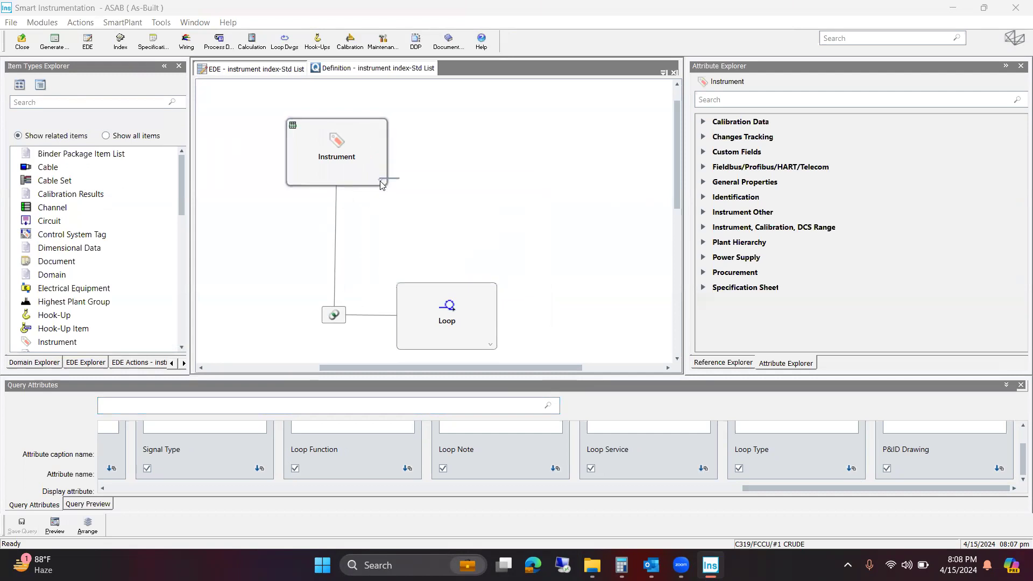
{"action": "right_click", "coordinate": [382, 183]}
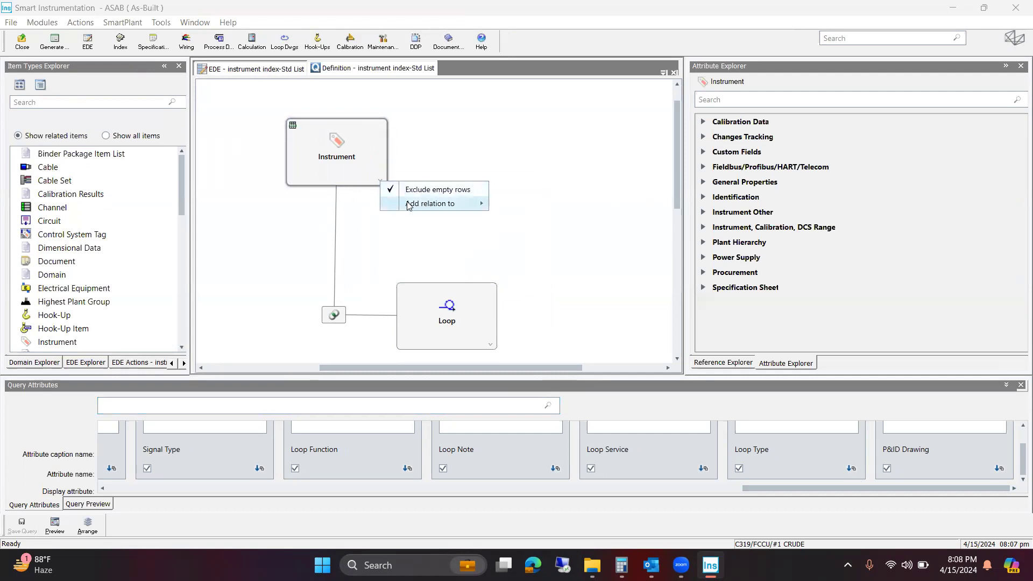
{"action": "mouse_move", "coordinate": [409, 206]}
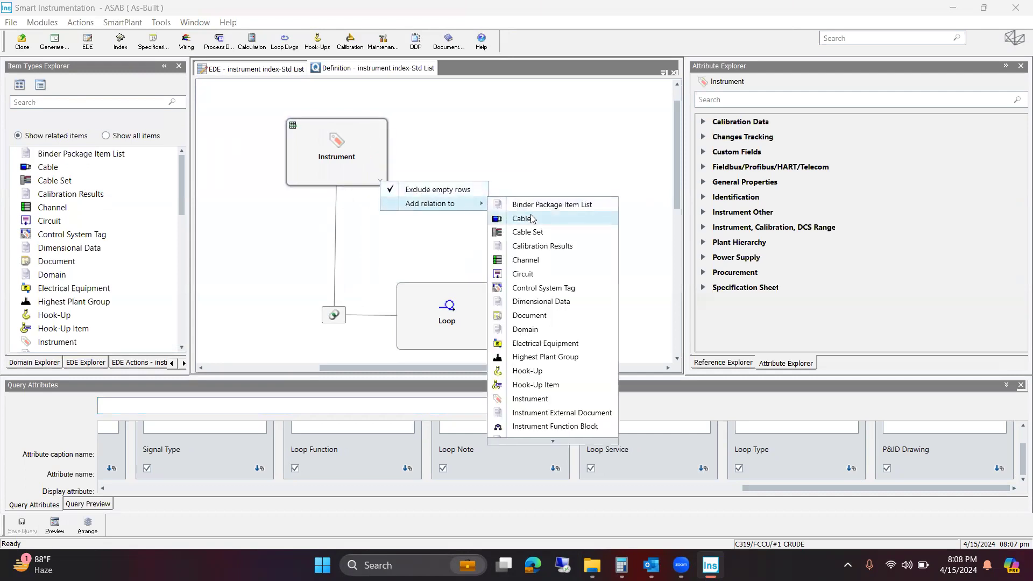
{"action": "scroll", "coordinate": [532, 231], "scroll_direction": "down", "scroll_amount": 5}
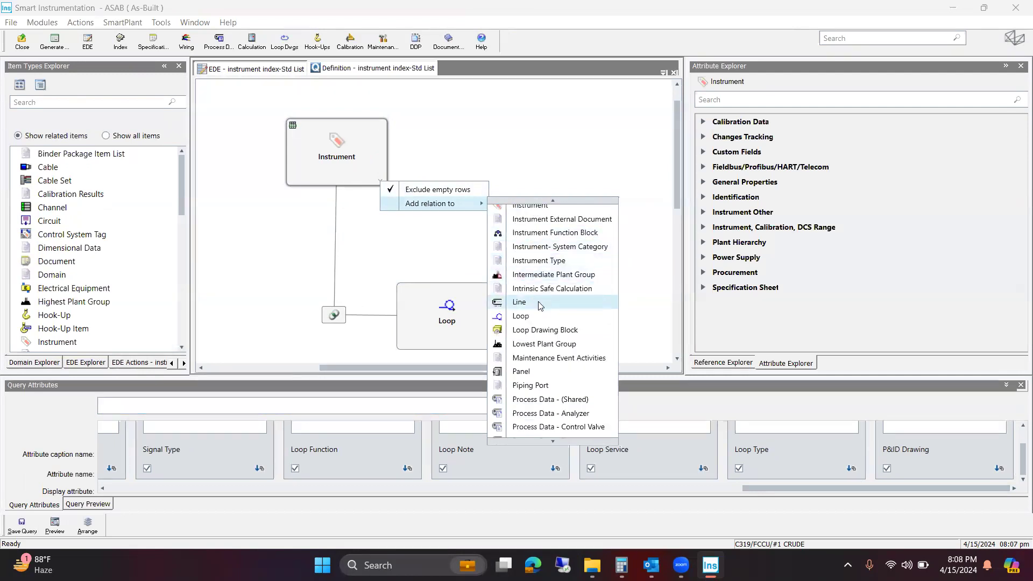
{"action": "left_click", "coordinate": [537, 302]}
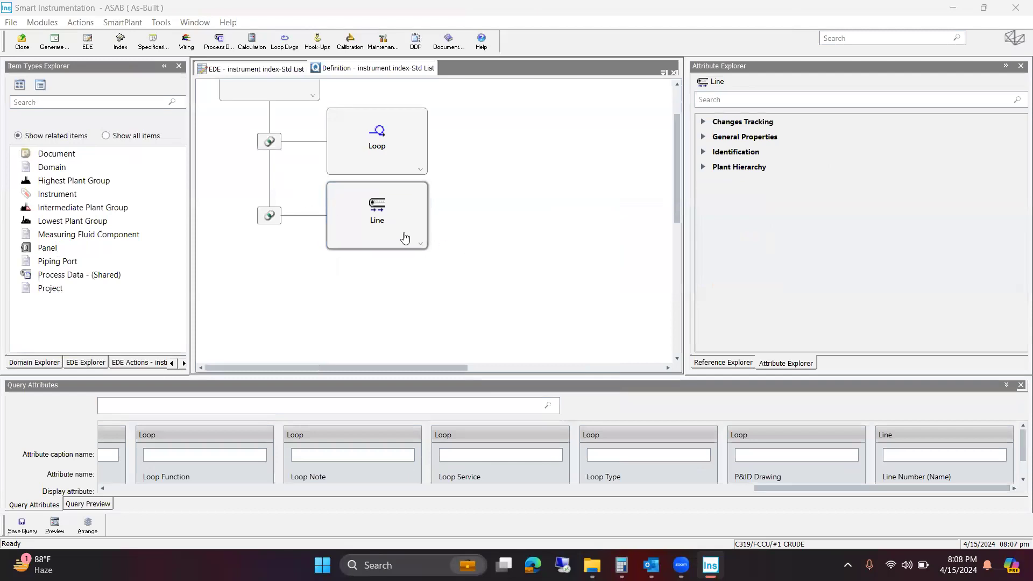
{"action": "scroll", "coordinate": [376, 269], "scroll_direction": "up", "scroll_amount": 1}
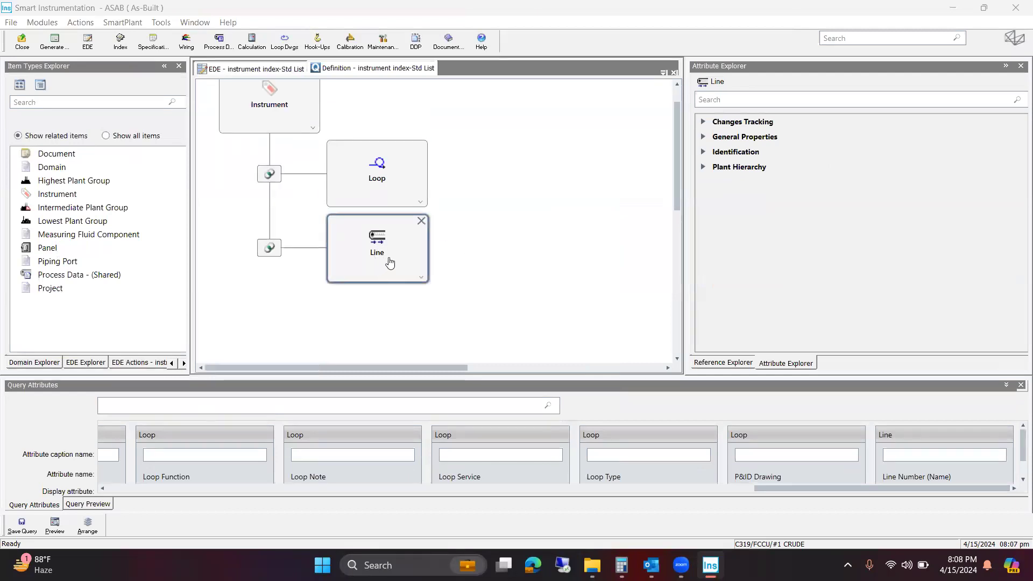
- Add the Line identification attributes Line Internal Diameter, Line Number (Name), Line Schedule, Line Size, Line Size Units and Line Type to the query
{"action": "left_click", "coordinate": [704, 153]}
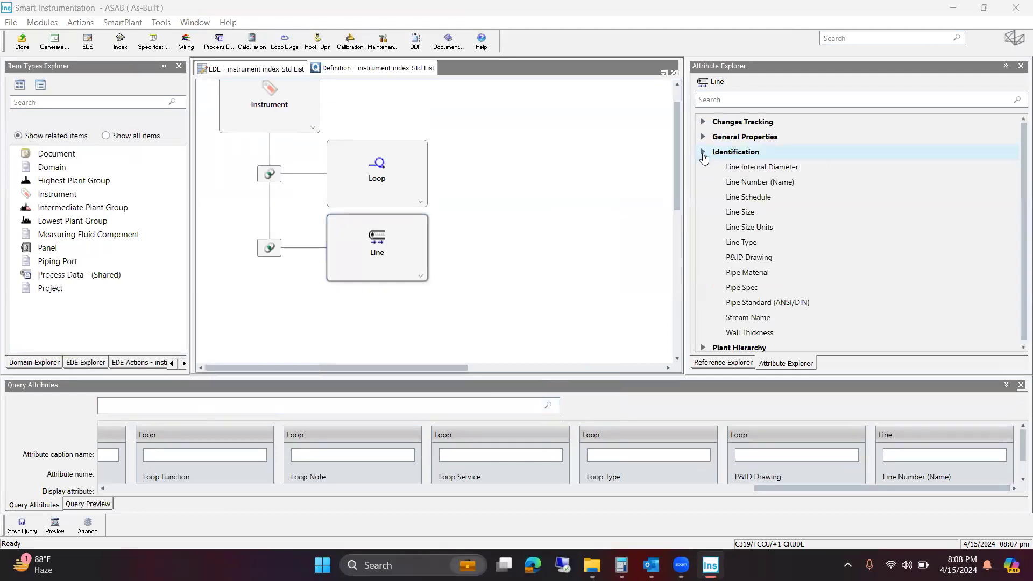
{"action": "double_click", "coordinate": [722, 167]}
{"action": "double_click", "coordinate": [742, 183]}
{"action": "double_click", "coordinate": [743, 197]}
{"action": "double_click", "coordinate": [743, 213]}
{"action": "double_click", "coordinate": [742, 228]}
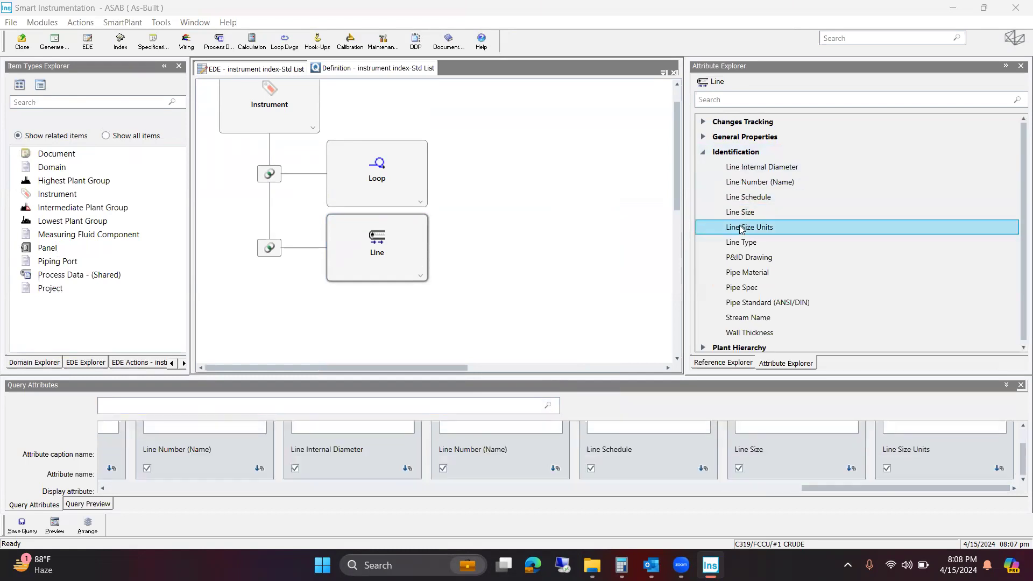
{"action": "double_click", "coordinate": [741, 244]}
- Check the Instrument, Loop and Line diagram and save the extended query
{"action": "scroll", "coordinate": [323, 296], "scroll_direction": "down", "scroll_amount": 2}
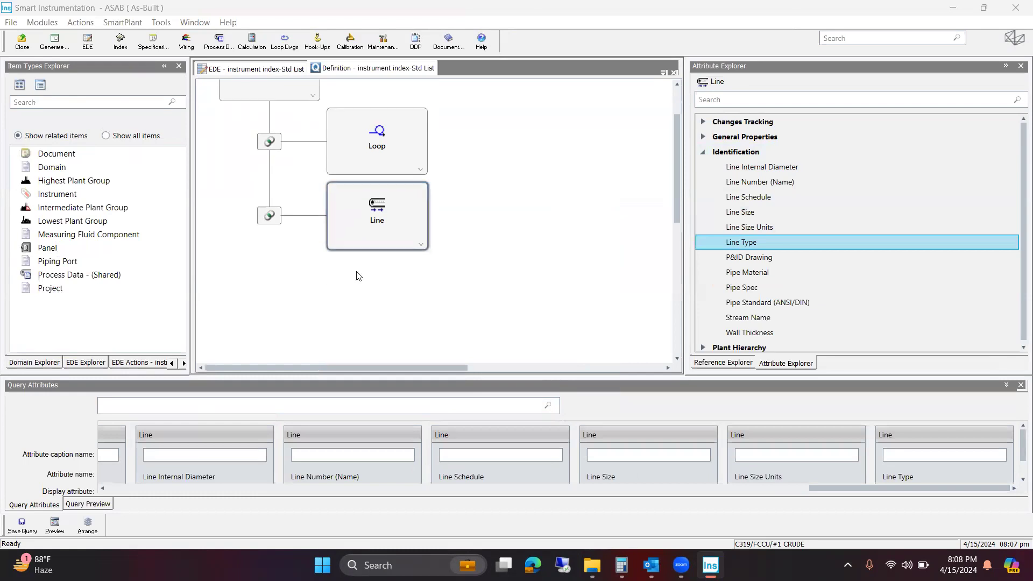
{"action": "scroll", "coordinate": [293, 313], "scroll_direction": "up", "scroll_amount": 2}
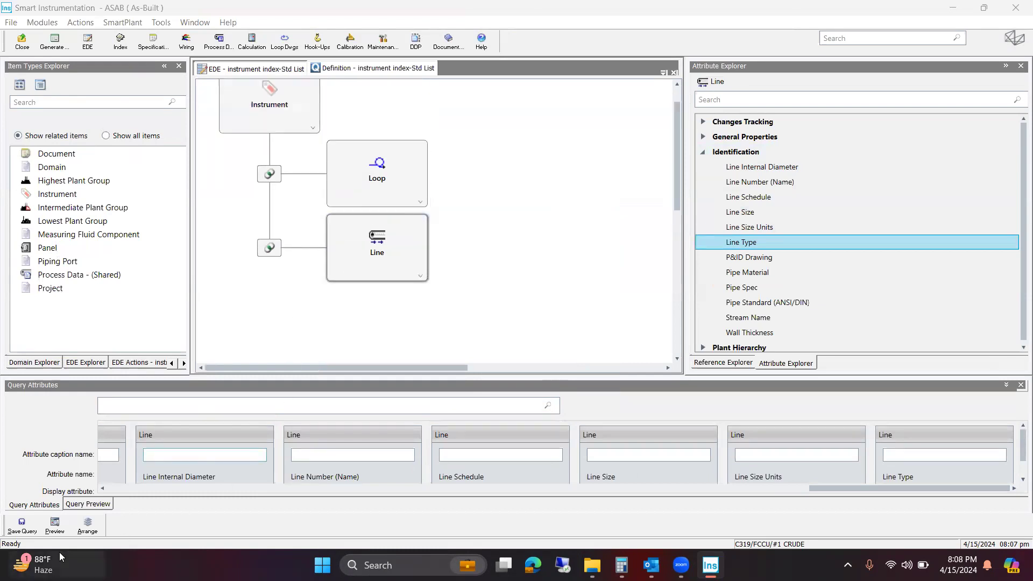
{"action": "left_click", "coordinate": [25, 526]}
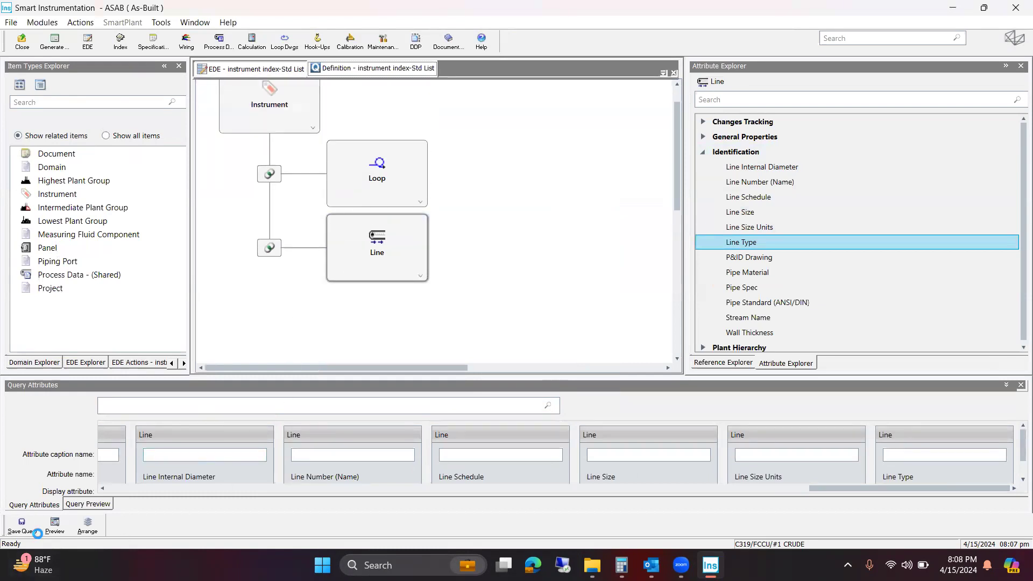
- Preview the extended query's results and look through the Line columns at the end of the enlarged results grid
{"action": "left_click", "coordinate": [62, 535]}
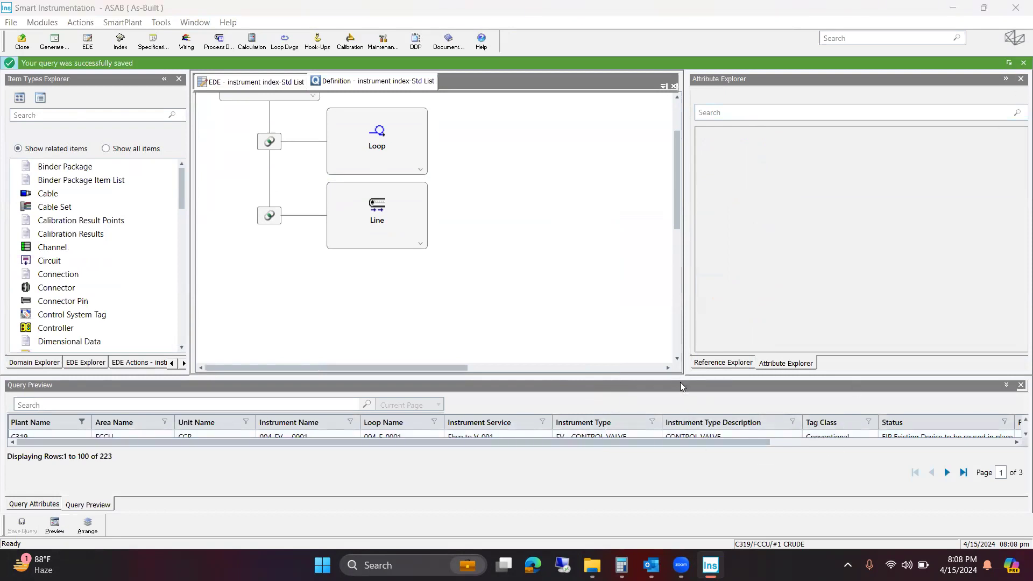
{"action": "left_click_drag", "start_coordinate": [681, 377], "coordinate": [669, 287]}
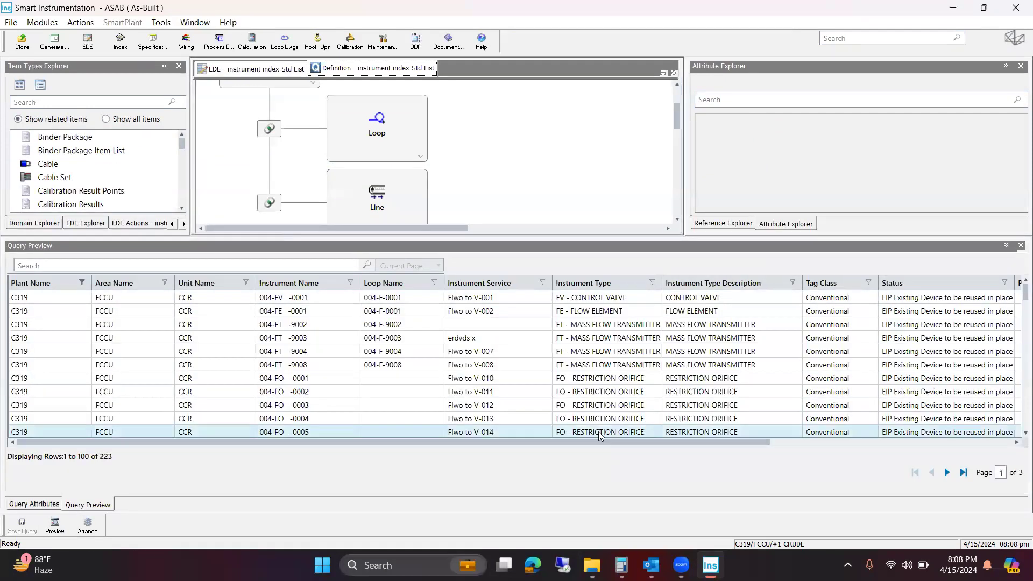
{"action": "left_click_drag", "start_coordinate": [466, 442], "coordinate": [668, 442]}
{"action": "left_click_drag", "start_coordinate": [752, 418], "coordinate": [1018, 418]}
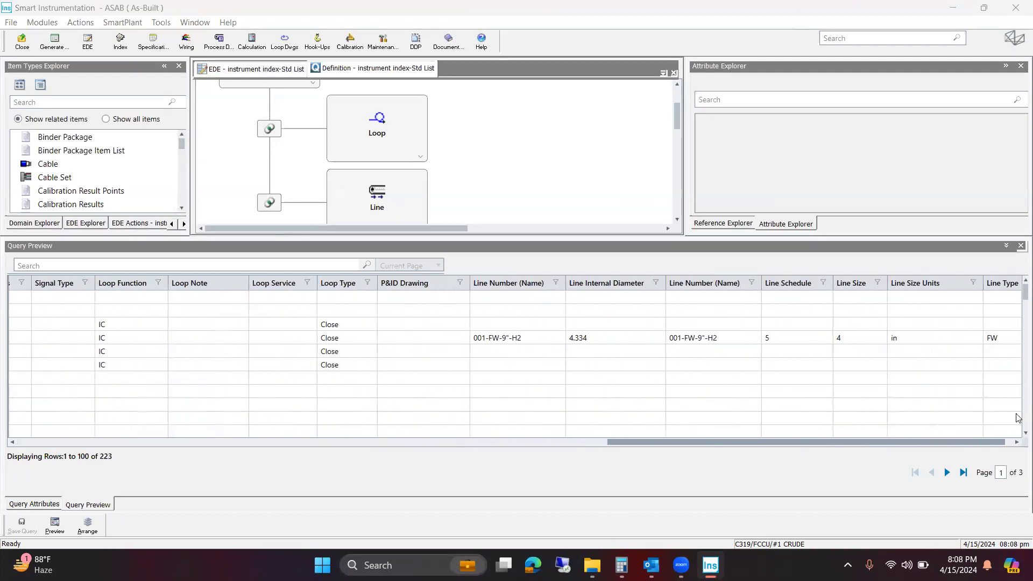
{"action": "left_click_drag", "start_coordinate": [1017, 418], "coordinate": [473, 409]}
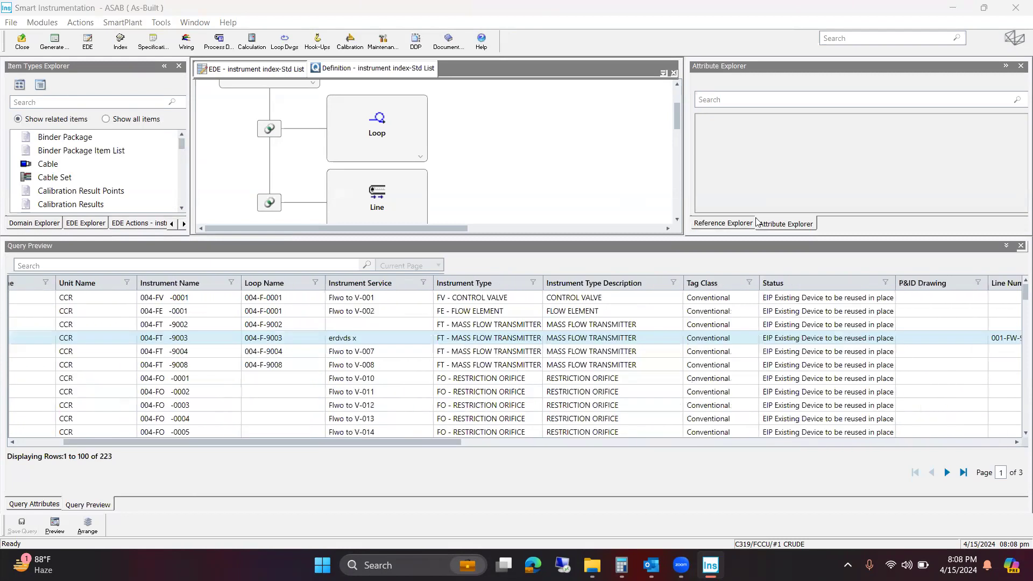
- Set the Instrument - Line (1st) relation to display all Instrument records and only those Line records that are related
{"action": "left_click_drag", "start_coordinate": [438, 239], "coordinate": [438, 344]}
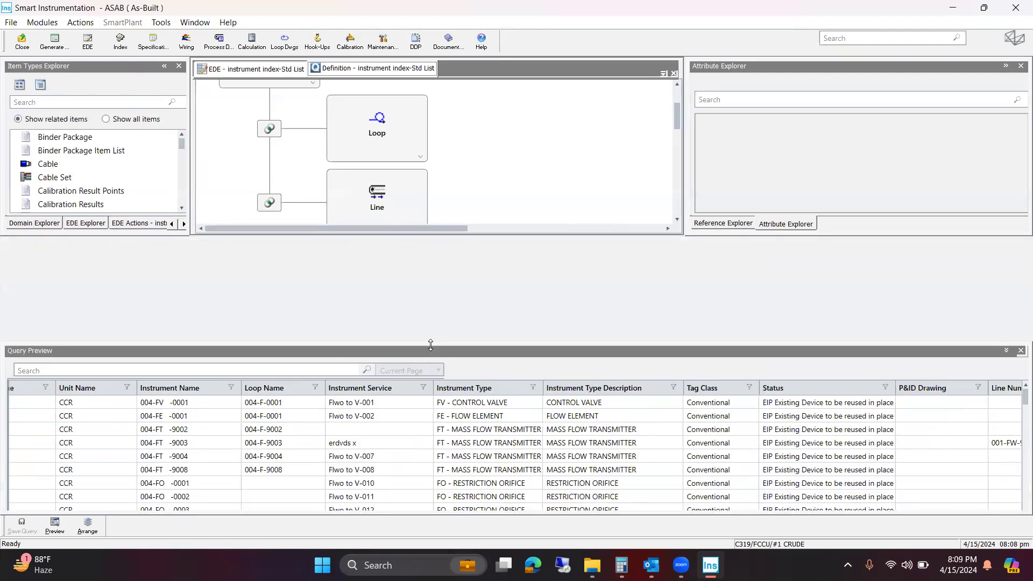
{"action": "scroll", "coordinate": [272, 213], "scroll_direction": "up", "scroll_amount": 3}
{"action": "scroll", "coordinate": [272, 279], "scroll_direction": "down", "scroll_amount": 1}
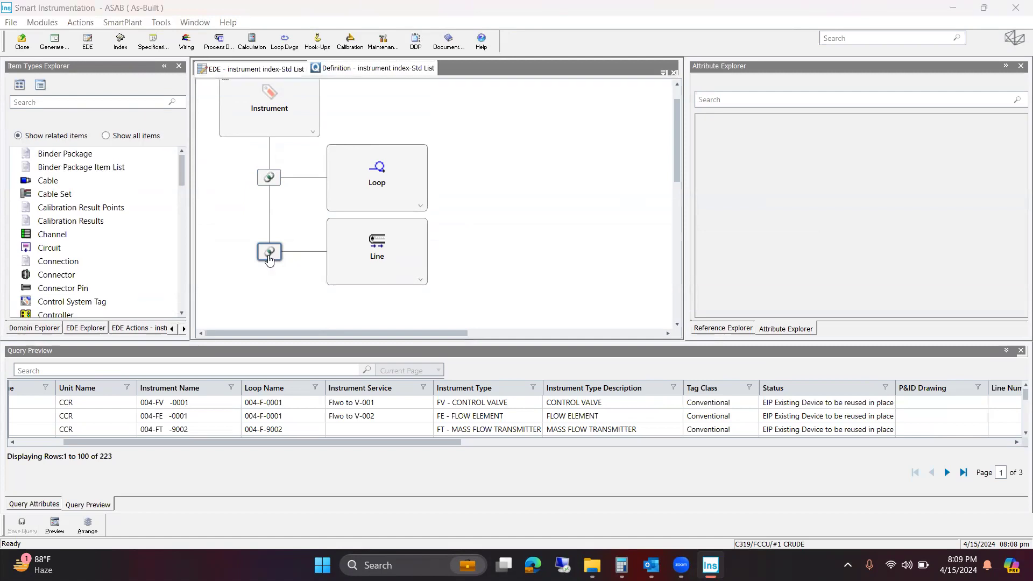
{"action": "left_click", "coordinate": [270, 259]}
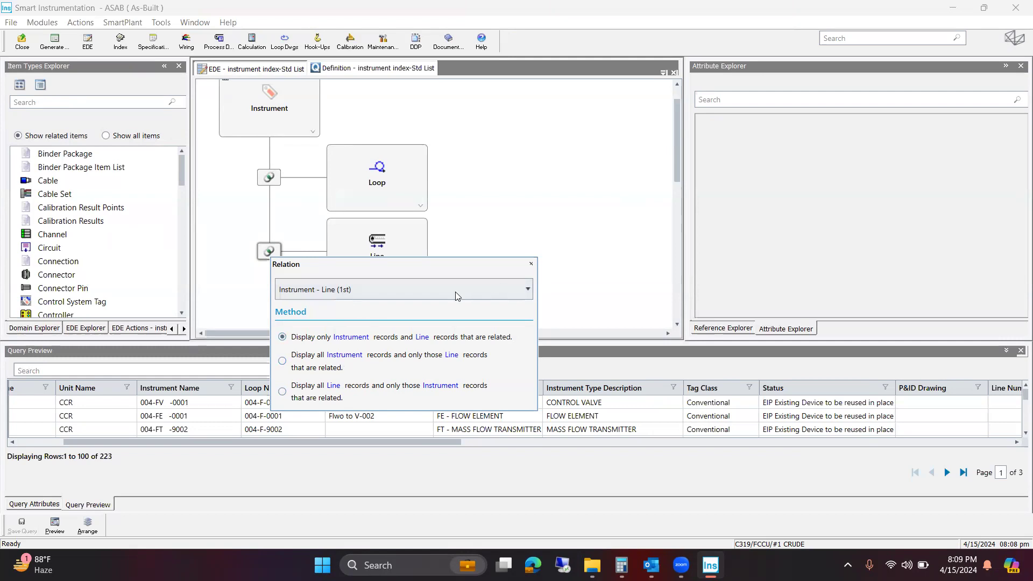
{"action": "left_click", "coordinate": [380, 364]}
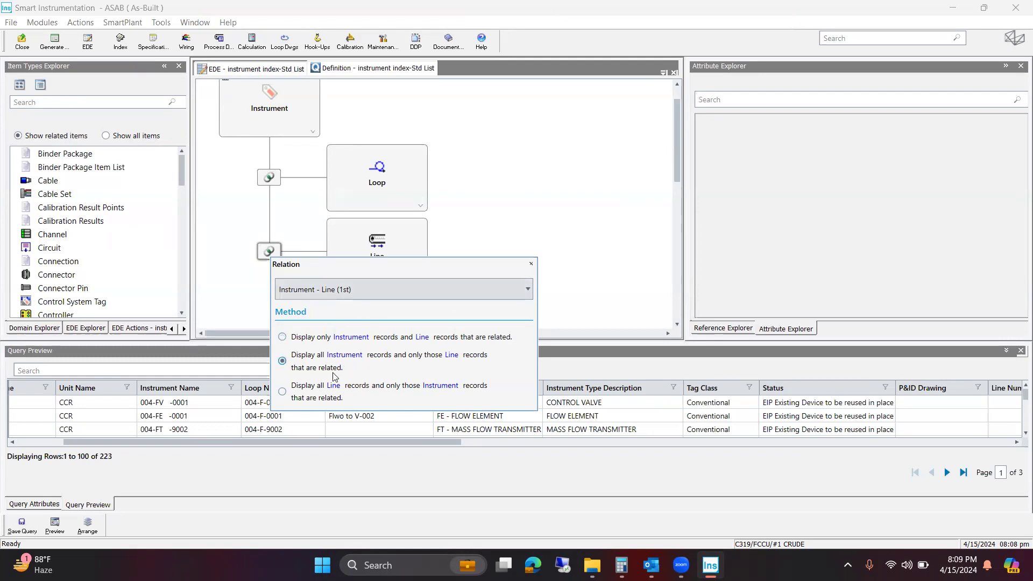
{"action": "left_click", "coordinate": [242, 351]}
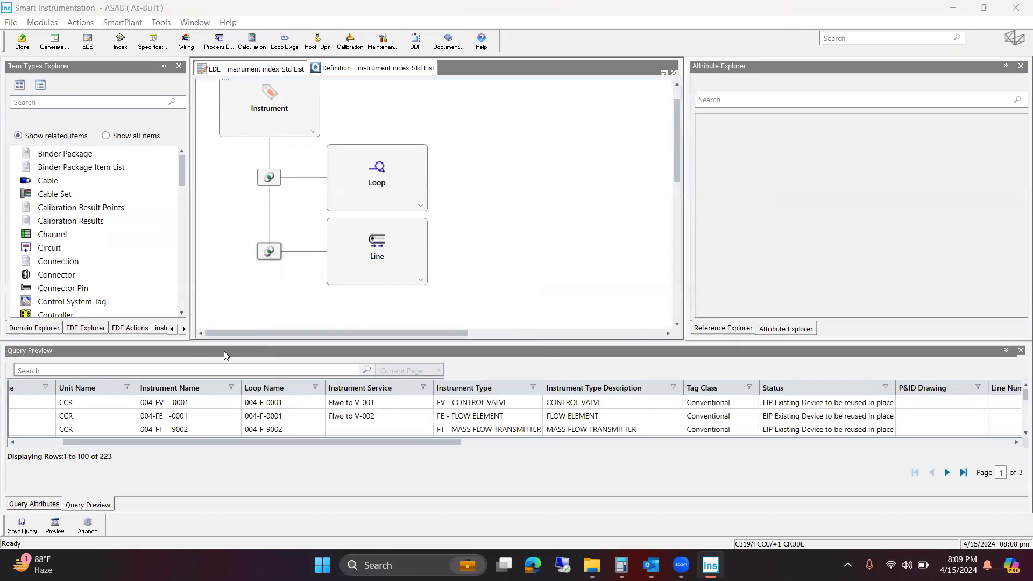
- Save the query with the changed relation method and close the instrument index-Std List definition
{"action": "left_click", "coordinate": [22, 527]}
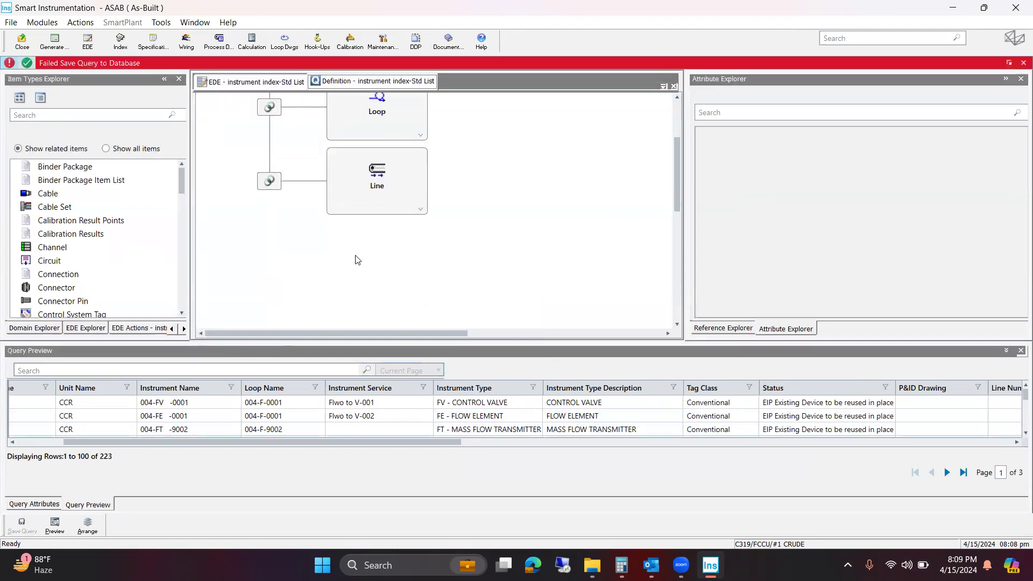
{"action": "left_click", "coordinate": [1022, 63]}
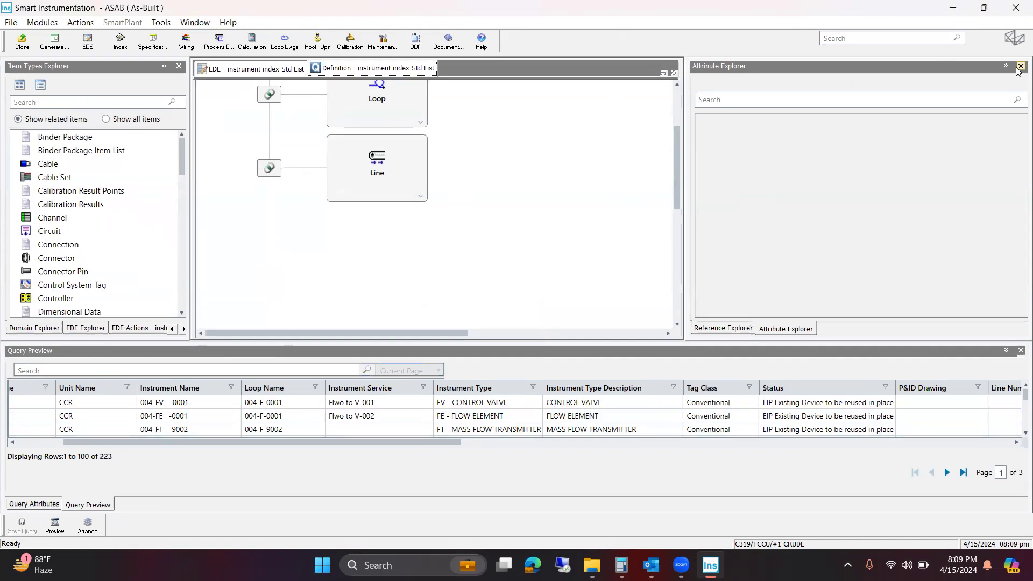
{"action": "left_click", "coordinate": [1020, 66]}
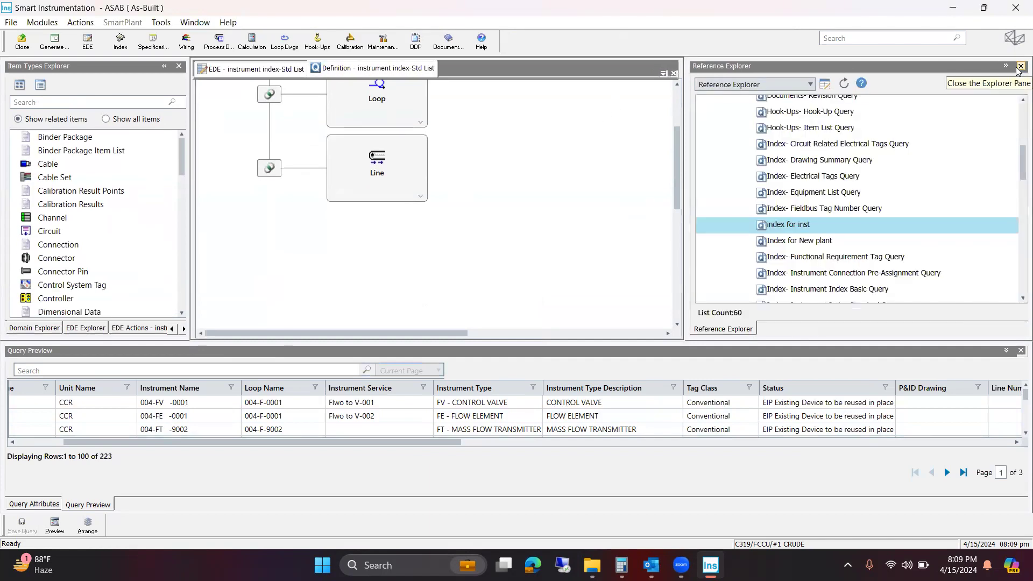
{"action": "left_click", "coordinate": [674, 74]}
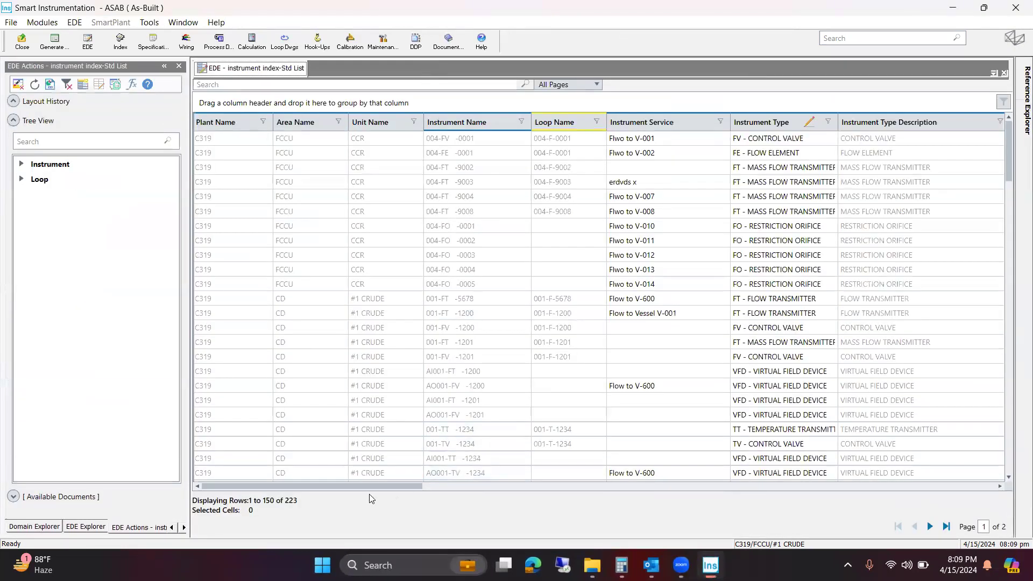
- Refresh the instrument index-Std List EDE view to review its added Line columns, and close the view
{"action": "left_click", "coordinate": [38, 88]}
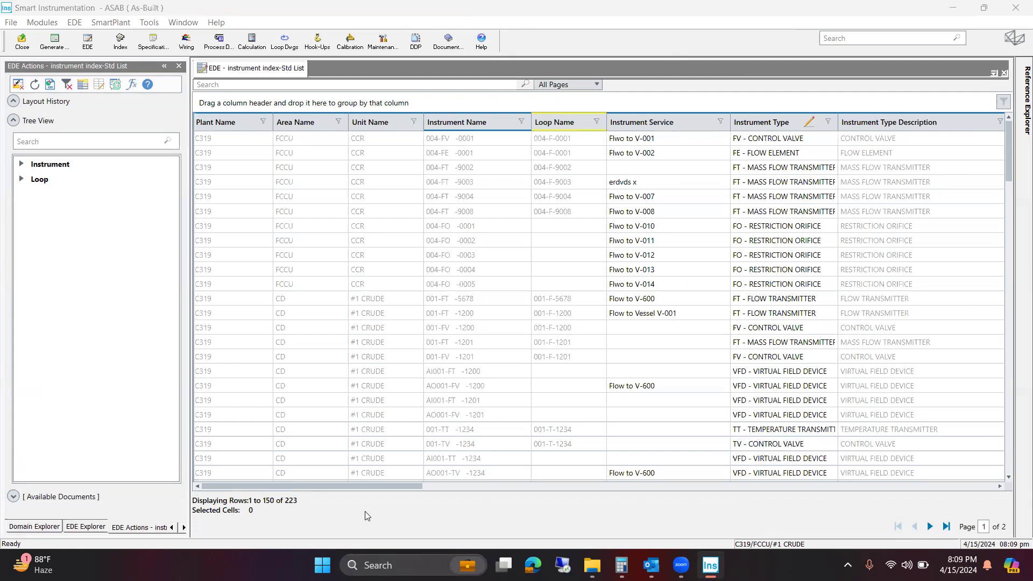
{"action": "left_click_drag", "start_coordinate": [389, 486], "coordinate": [1018, 459]}
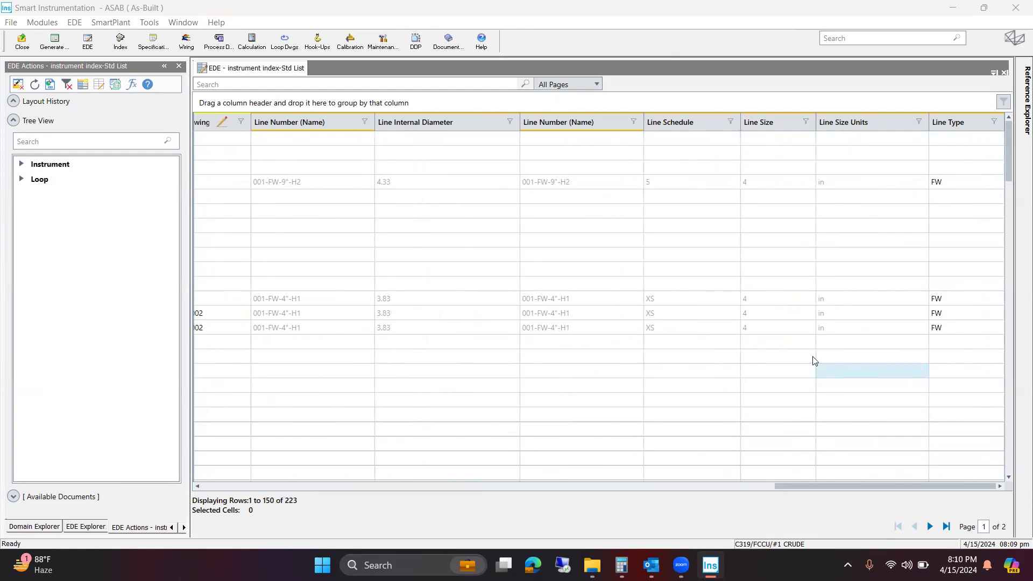
{"action": "right_click", "coordinate": [249, 73]}
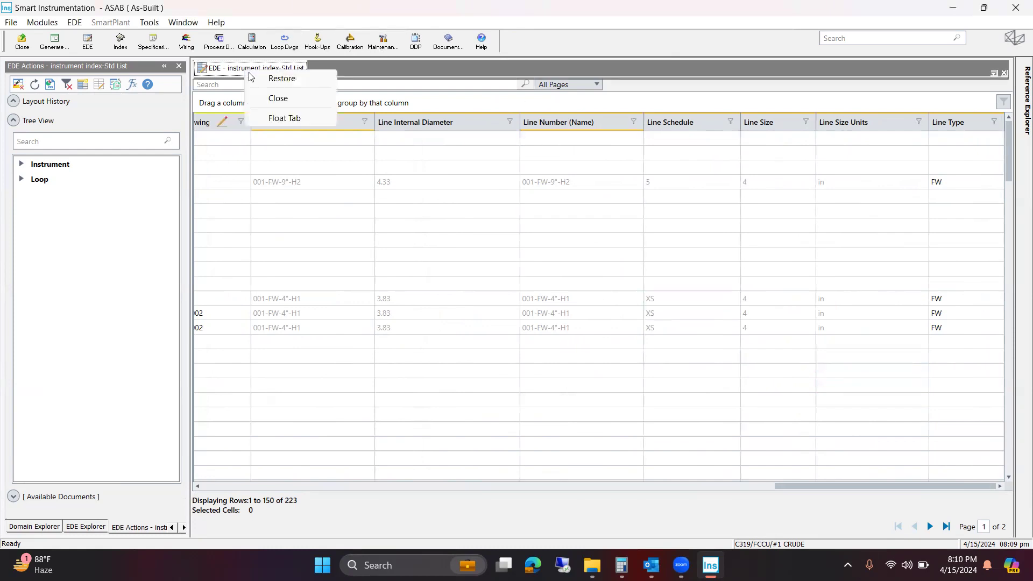
{"action": "left_click", "coordinate": [274, 99]}
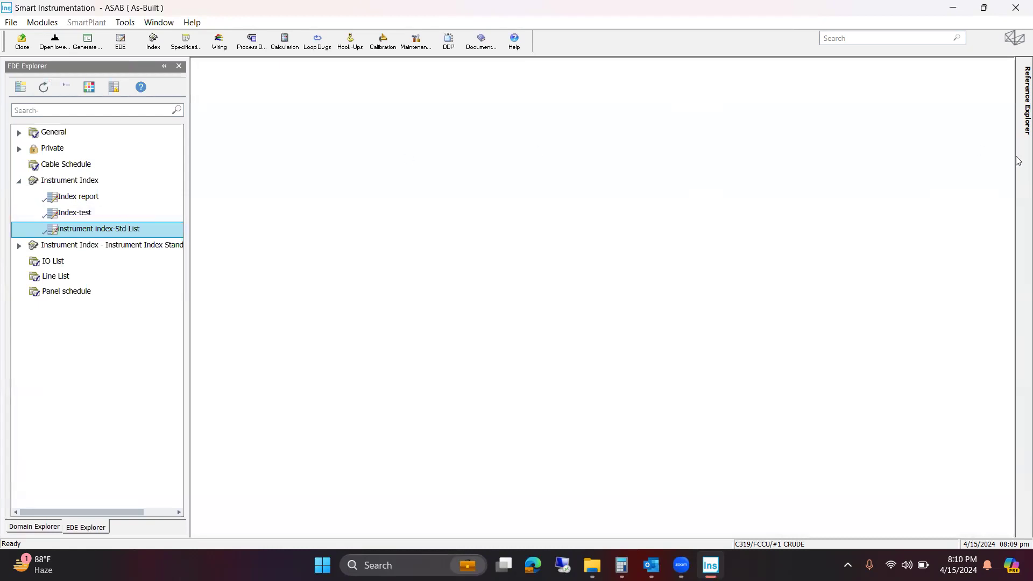
- Browse the Query Builder queries in the Reference Explorer, from the Calibration and Index queries to the PD and Wiring queries
{"action": "left_click", "coordinate": [1019, 188]}
{"action": "scroll", "coordinate": [755, 230], "scroll_direction": "up", "scroll_amount": 4}
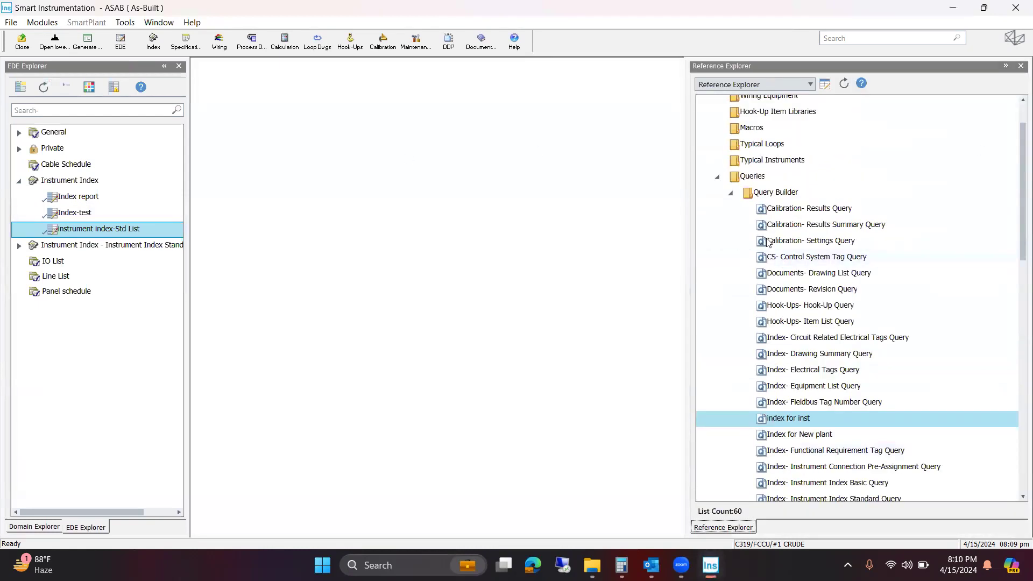
{"action": "scroll", "coordinate": [755, 229], "scroll_direction": "down", "scroll_amount": 3}
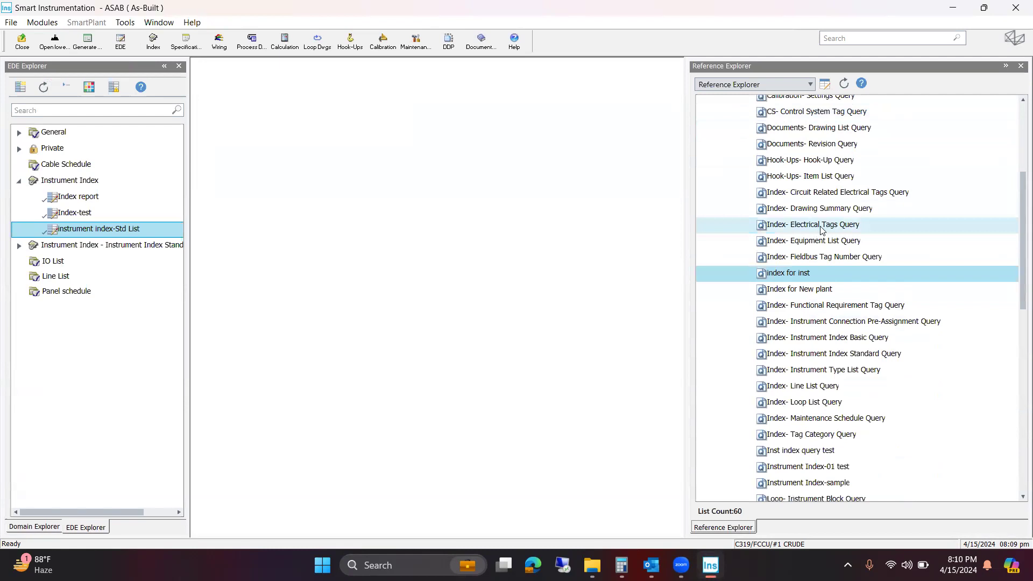
{"action": "scroll", "coordinate": [824, 234], "scroll_direction": "down", "scroll_amount": 5}
{"action": "scroll", "coordinate": [813, 291], "scroll_direction": "down", "scroll_amount": 4}
{"action": "scroll", "coordinate": [791, 226], "scroll_direction": "up", "scroll_amount": 5}
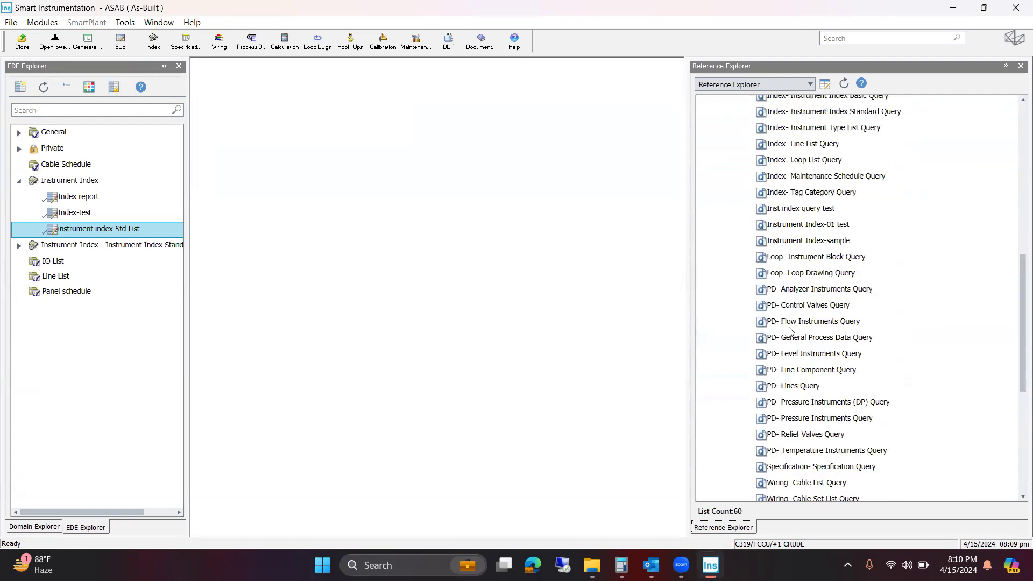
{"action": "scroll", "coordinate": [785, 226], "scroll_direction": "up", "scroll_amount": 2}
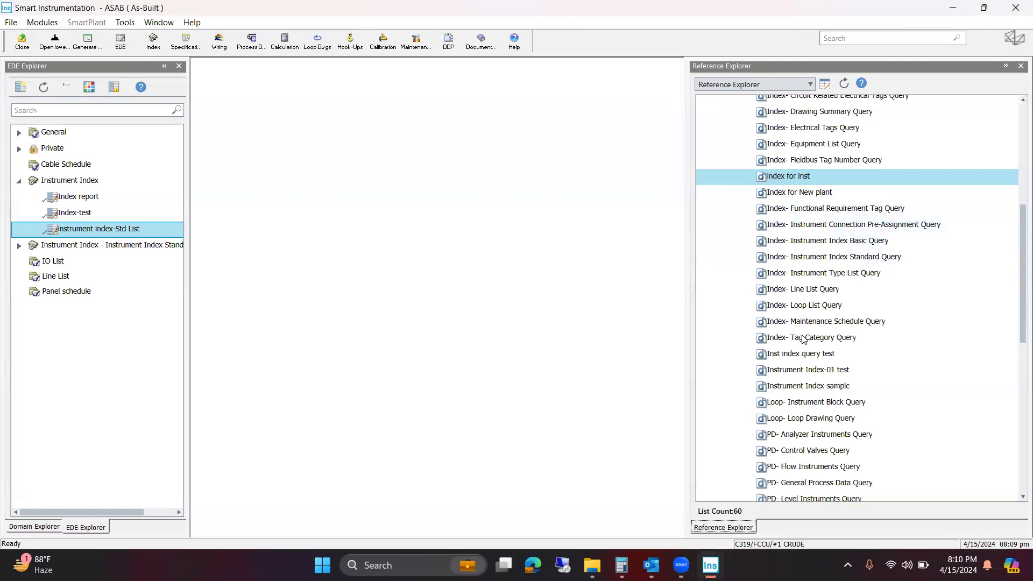
{"action": "left_click", "coordinate": [802, 305]}
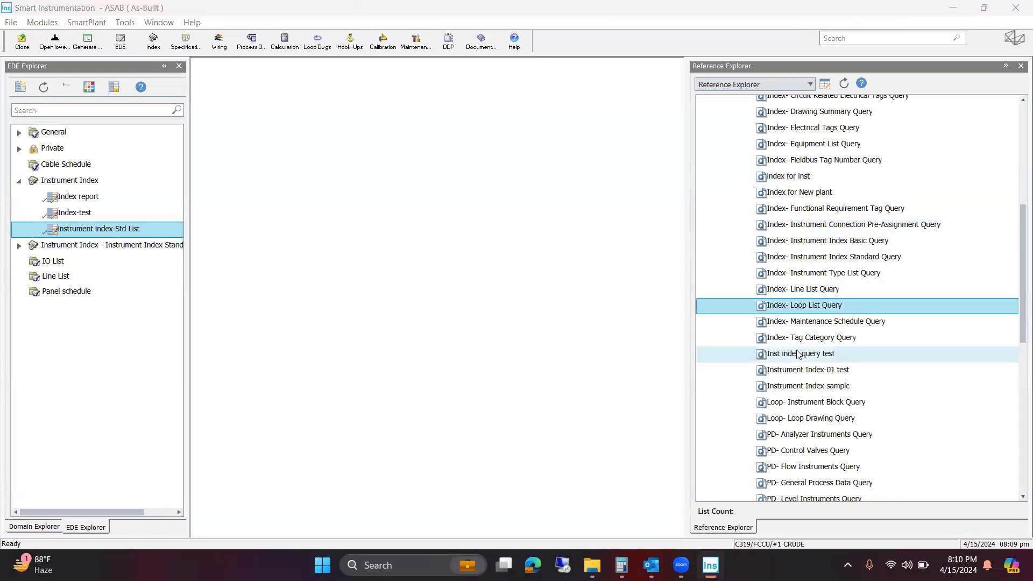
{"action": "scroll", "coordinate": [799, 355], "scroll_direction": "down", "scroll_amount": 3}
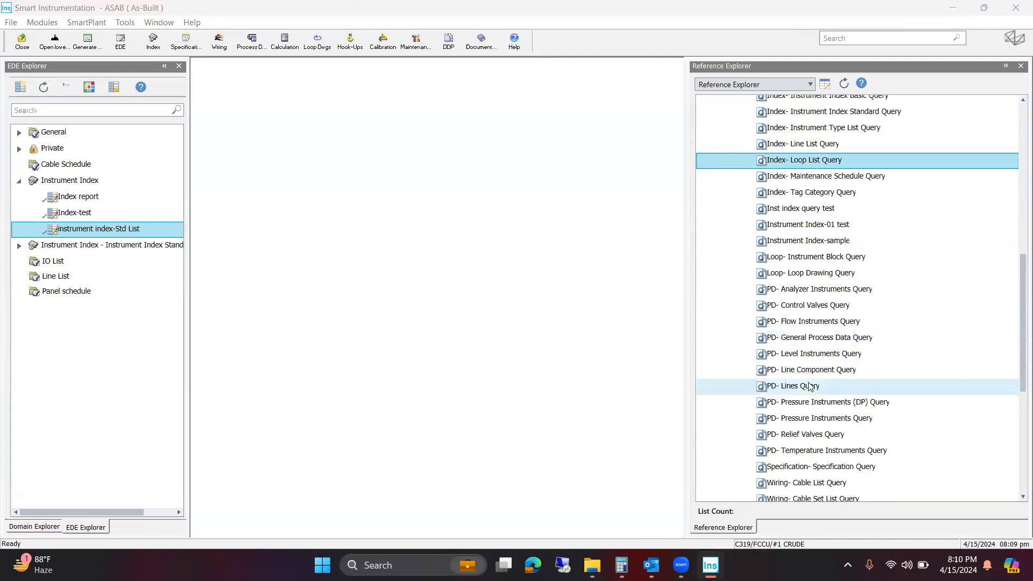
{"action": "scroll", "coordinate": [785, 328], "scroll_direction": "down", "scroll_amount": 4}
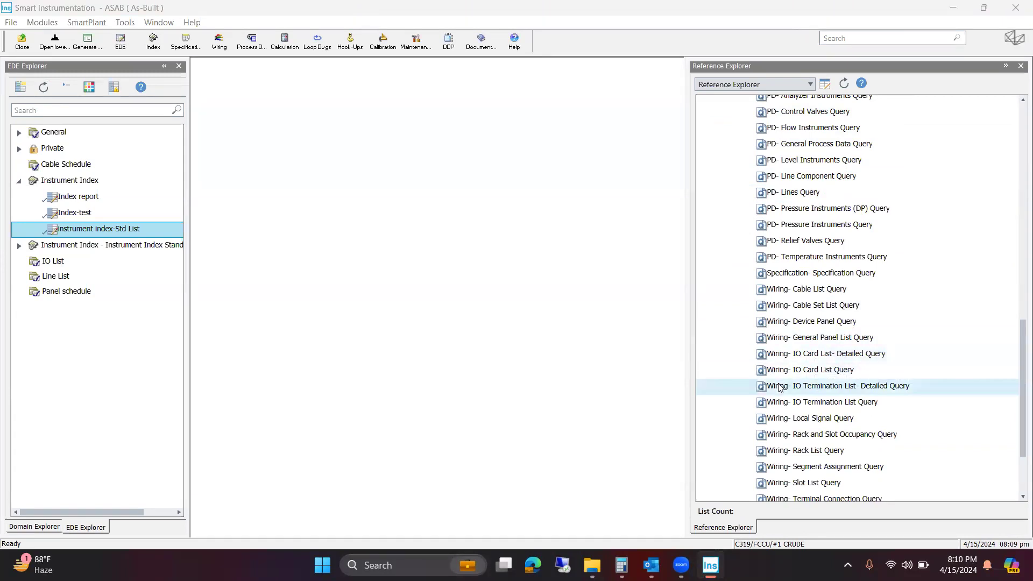
{"action": "scroll", "coordinate": [782, 387], "scroll_direction": "up", "scroll_amount": 5}
{"action": "scroll", "coordinate": [782, 388], "scroll_direction": "up", "scroll_amount": 1}
{"action": "scroll", "coordinate": [785, 365], "scroll_direction": "down", "scroll_amount": 4}
{"action": "scroll", "coordinate": [775, 344], "scroll_direction": "up", "scroll_amount": 3}
{"action": "scroll", "coordinate": [779, 347], "scroll_direction": "up", "scroll_amount": 7}
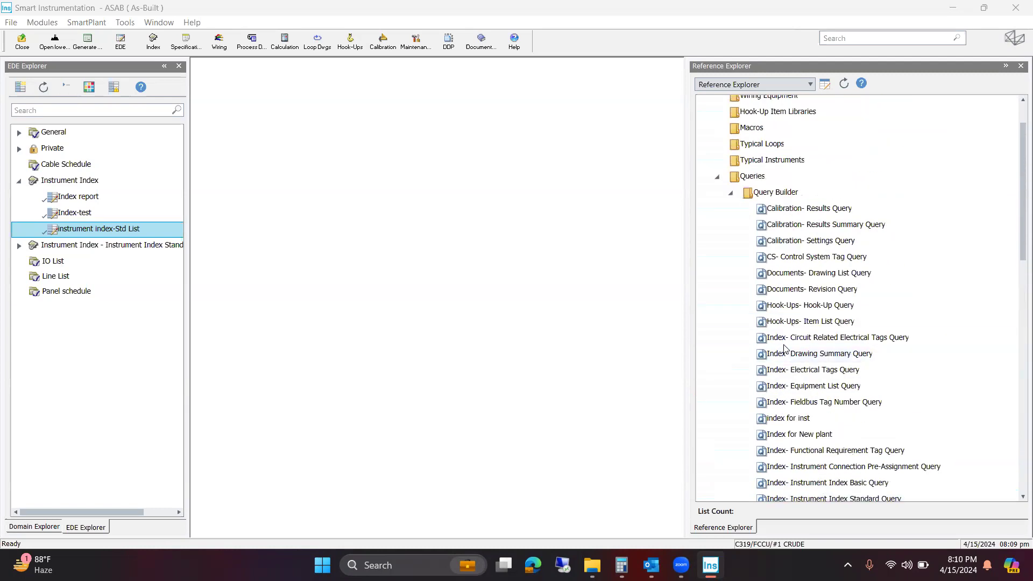
{"action": "scroll", "coordinate": [825, 329], "scroll_direction": "down", "scroll_amount": 2}
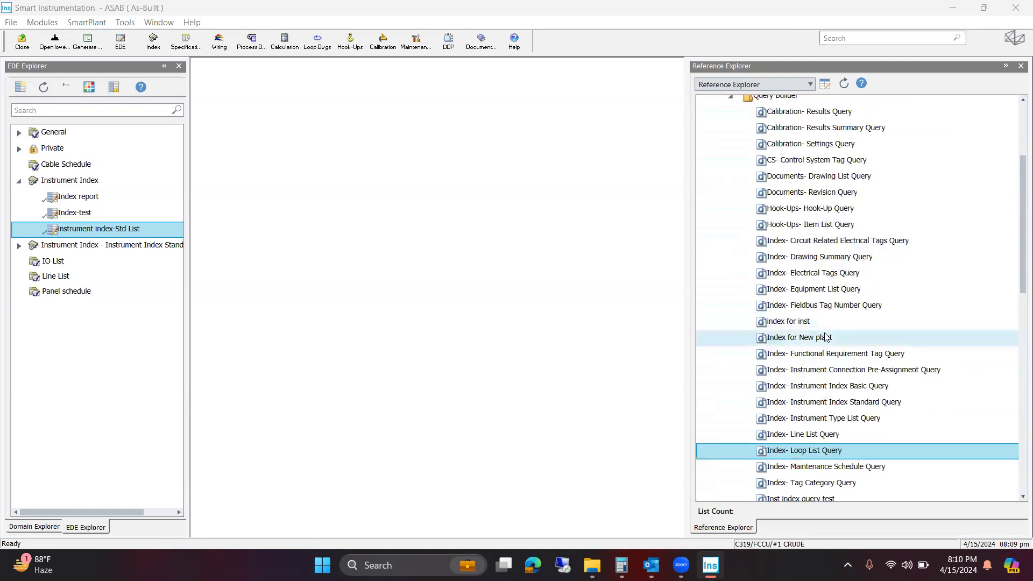
{"action": "scroll", "coordinate": [825, 337], "scroll_direction": "down", "scroll_amount": 12}
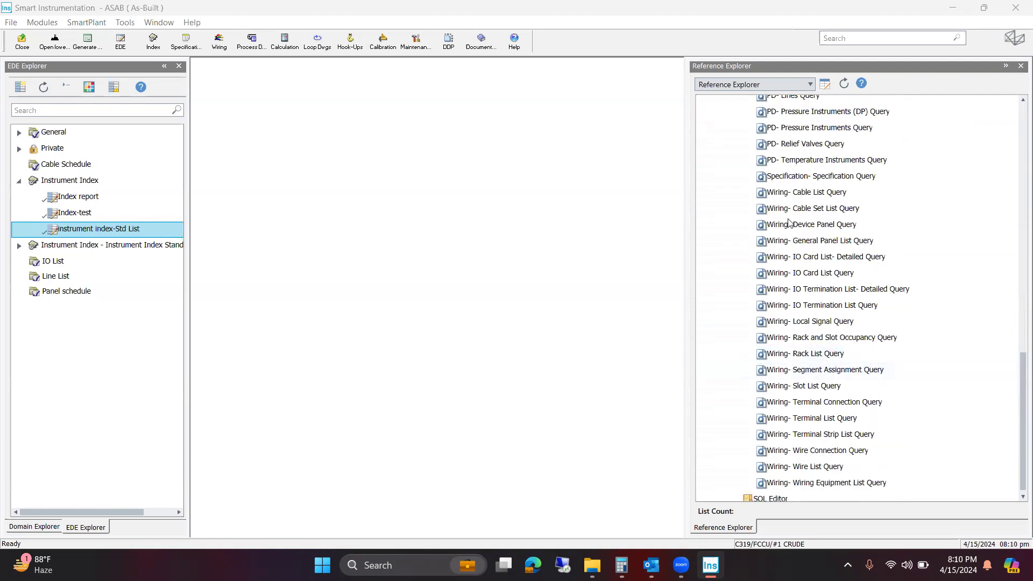
- Open the Wiring- Cable List Query document and examine its item diagram, the Cable item's attribute groups and the query attributes
{"action": "left_click", "coordinate": [805, 194]}
{"action": "right_click", "coordinate": [805, 194]}
{"action": "mouse_move", "coordinate": [848, 218]}
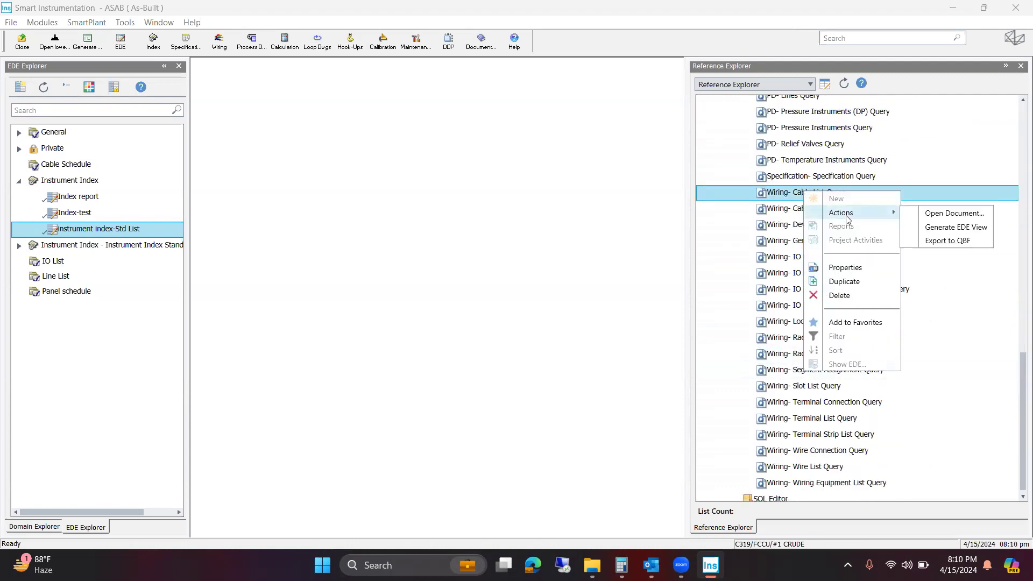
{"action": "left_click", "coordinate": [954, 213]}
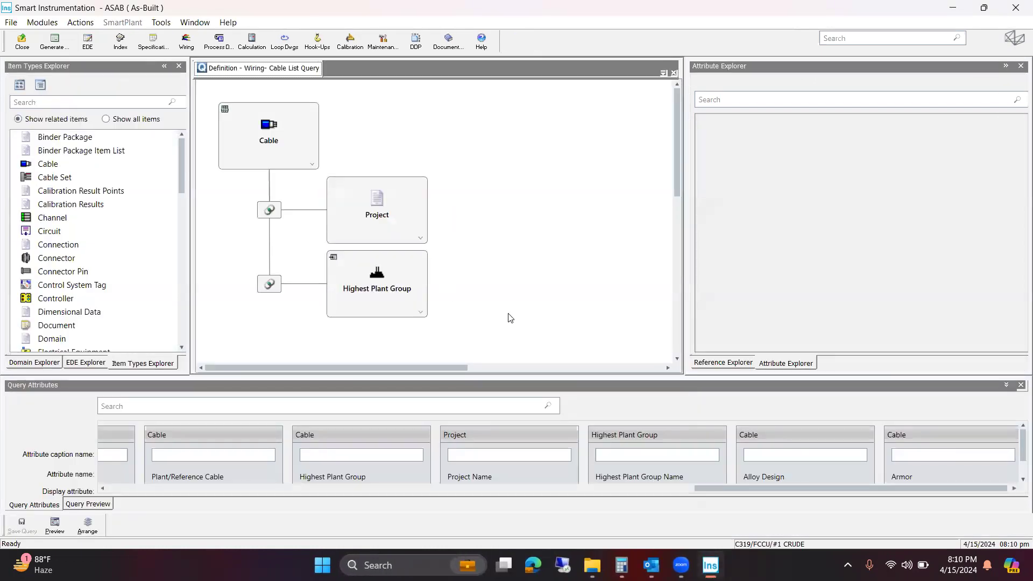
{"action": "left_click", "coordinate": [284, 159]}
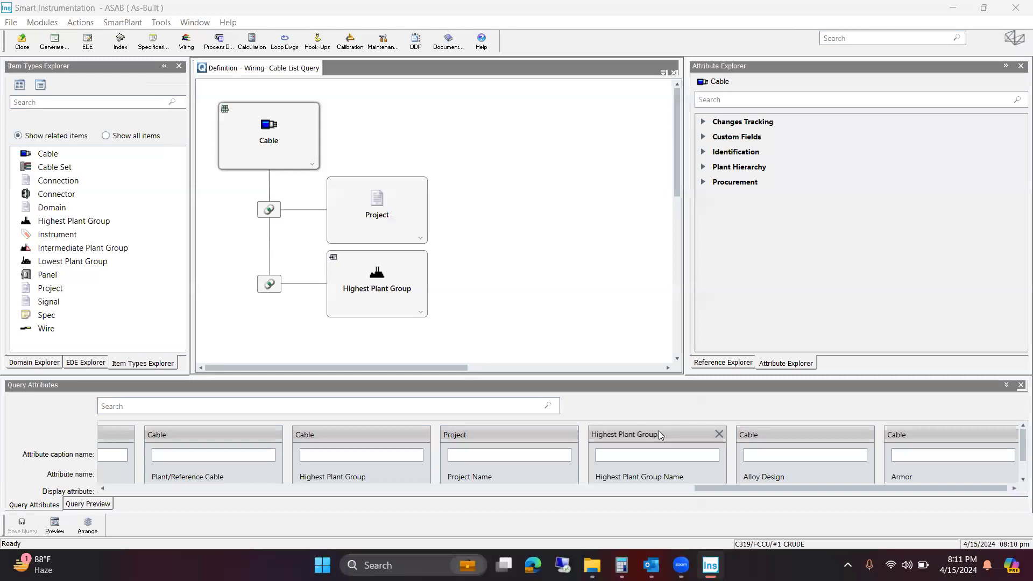
{"action": "scroll", "coordinate": [661, 434], "scroll_direction": "down", "scroll_amount": 1}
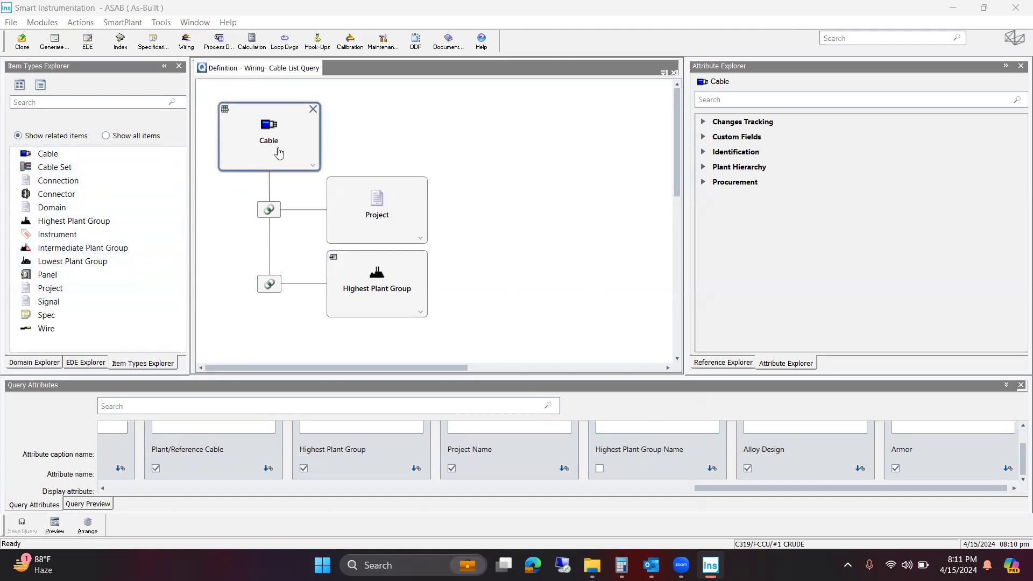
{"action": "scroll", "coordinate": [280, 162], "scroll_direction": "down", "scroll_amount": 4}
{"action": "scroll", "coordinate": [409, 354], "scroll_direction": "up", "scroll_amount": 4}
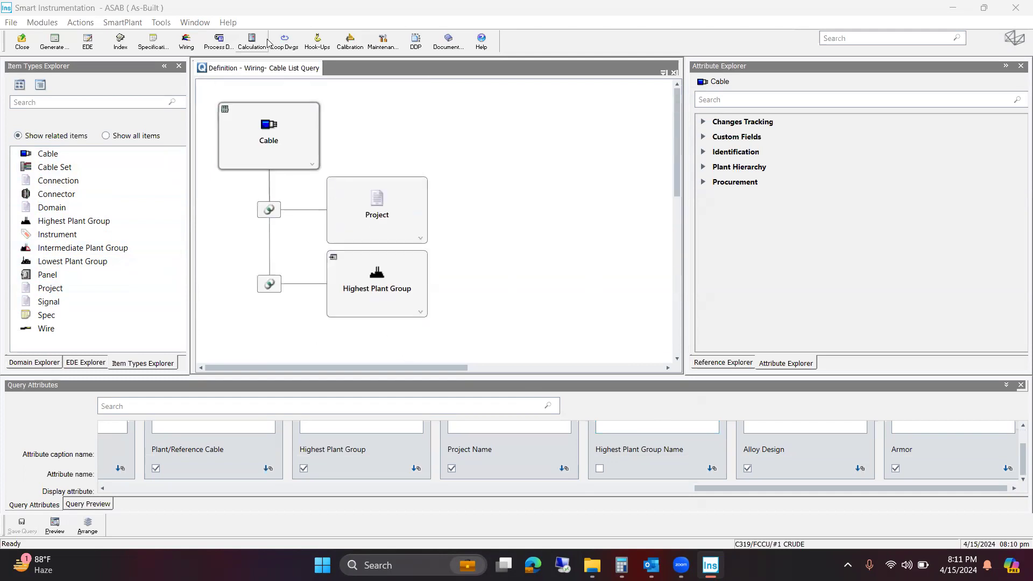
- Close the Wiring- Cable List Query definition and show the plant hierarchy in the Domain Explorer
{"action": "right_click", "coordinate": [272, 70]}
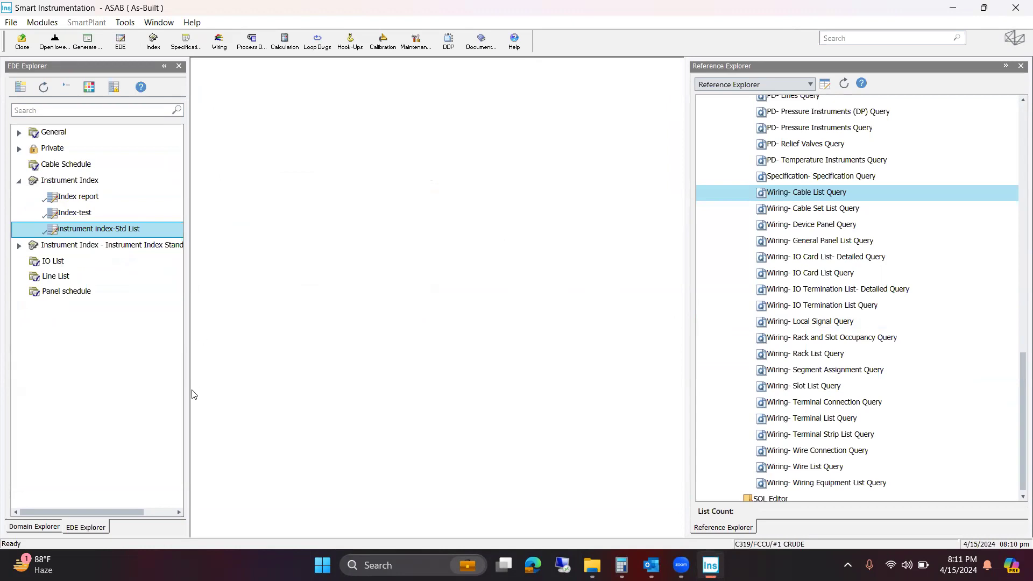
{"action": "left_click", "coordinate": [50, 528]}
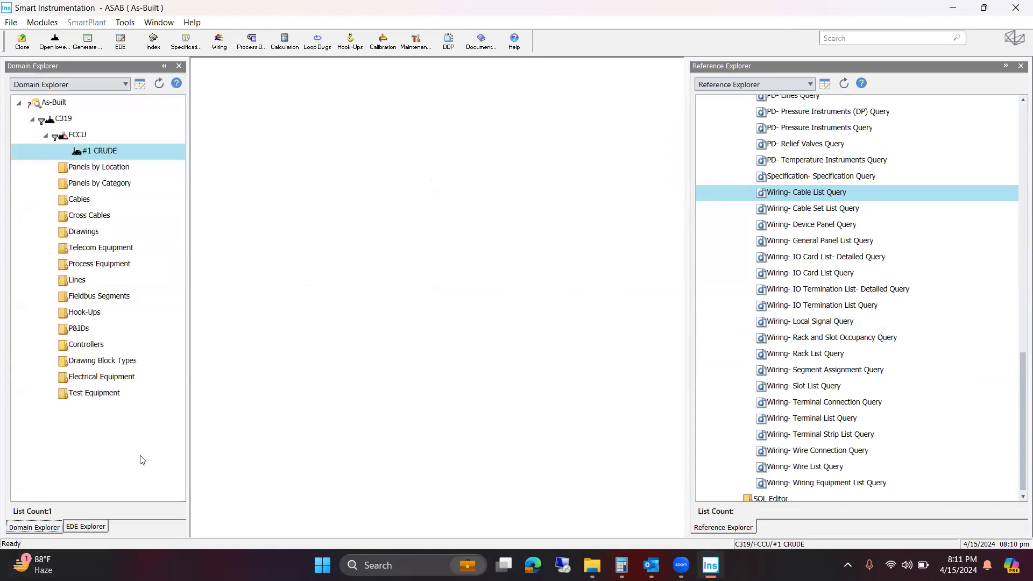